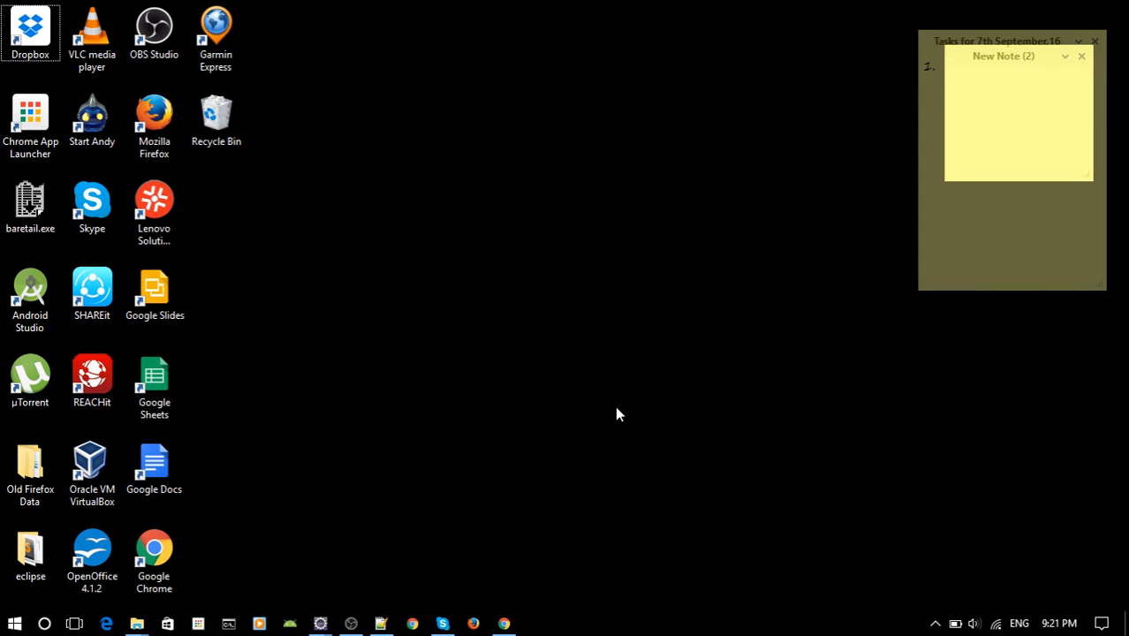
Open Firefox and load the Google home page.
{"action": "left_click", "coordinate": [475, 625]}
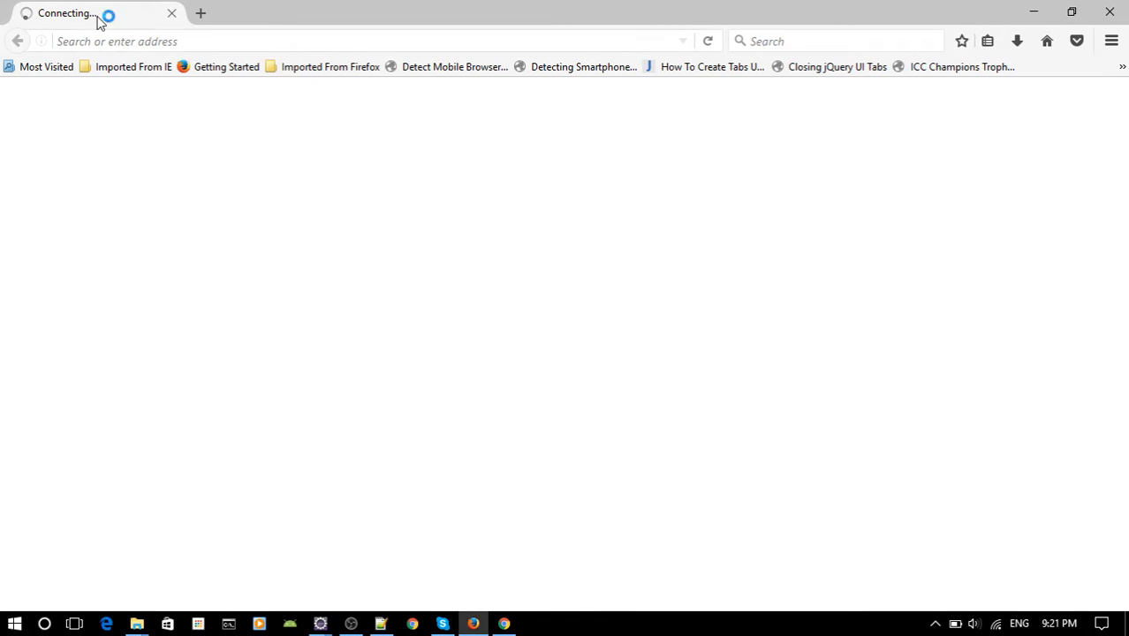
{"action": "left_click", "coordinate": [168, 42]}
{"action": "type", "text": "goo"}
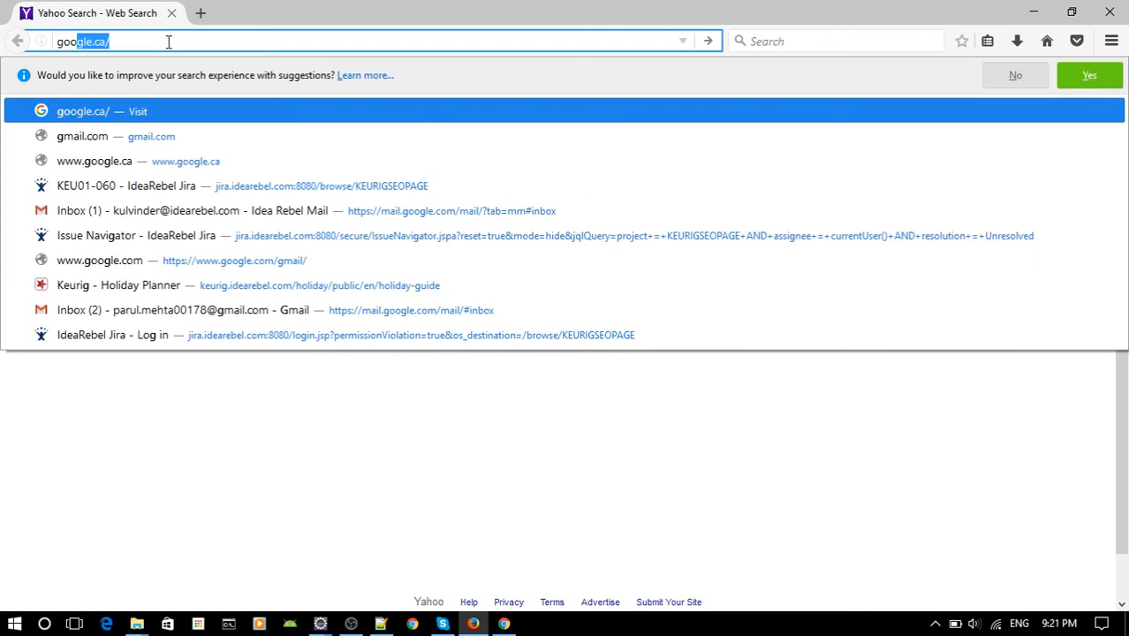
{"action": "type", "text": "gle."}
{"action": "key", "text": "Return"}
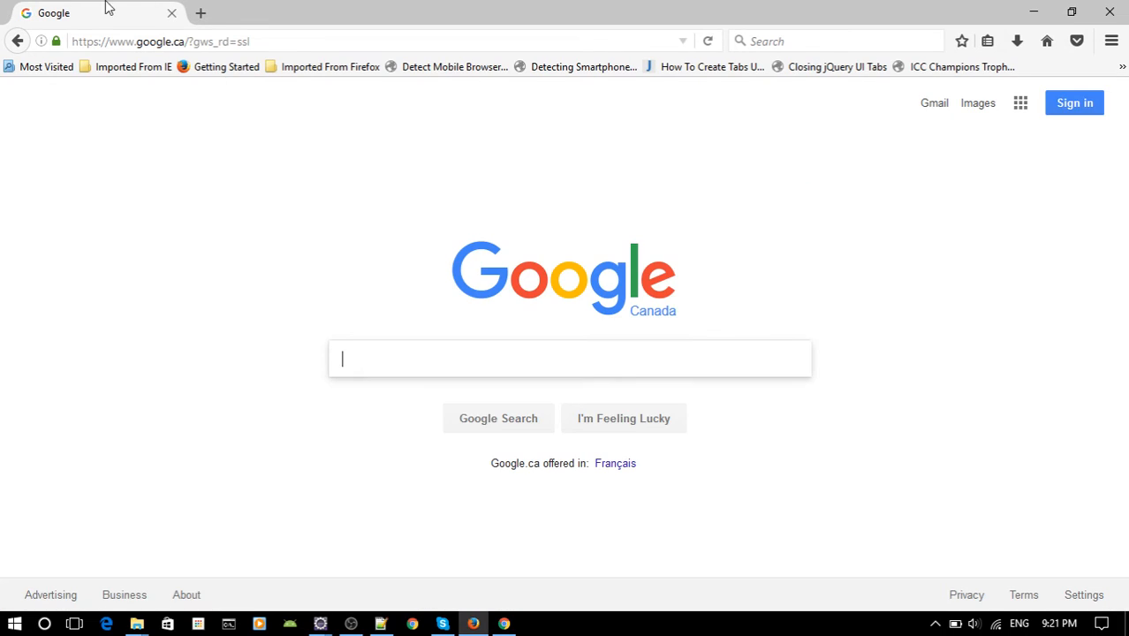
Search Google for "jdk 1.8" and open Oracle's Java SE Development Kit 8 downloads page.
{"action": "type", "text": "jd"}
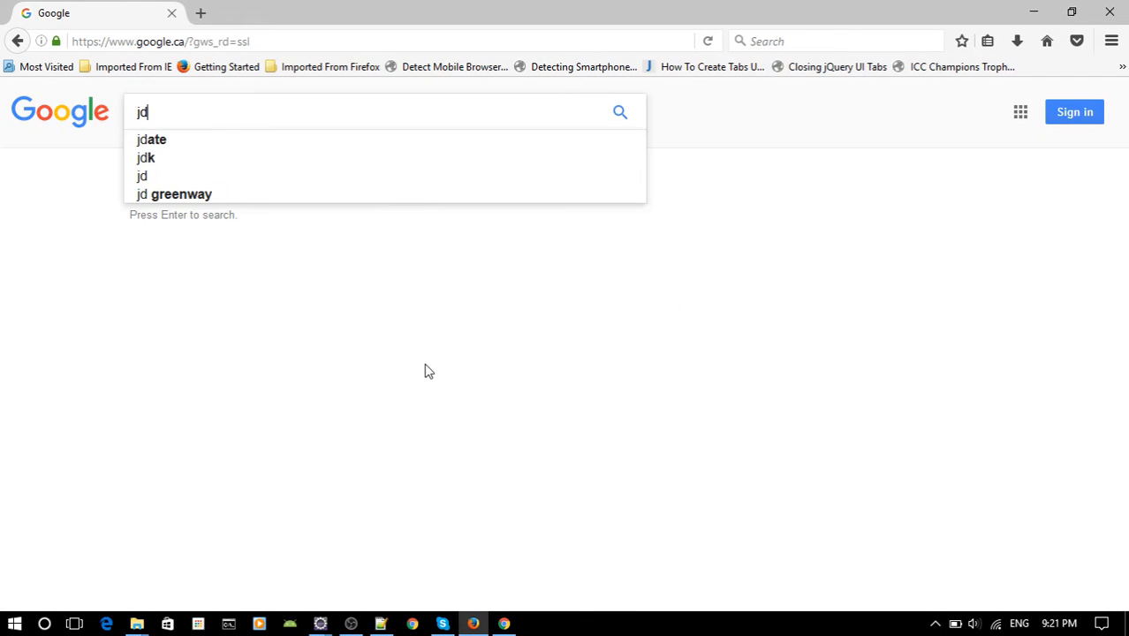
{"action": "type", "text": "k 1.8"}
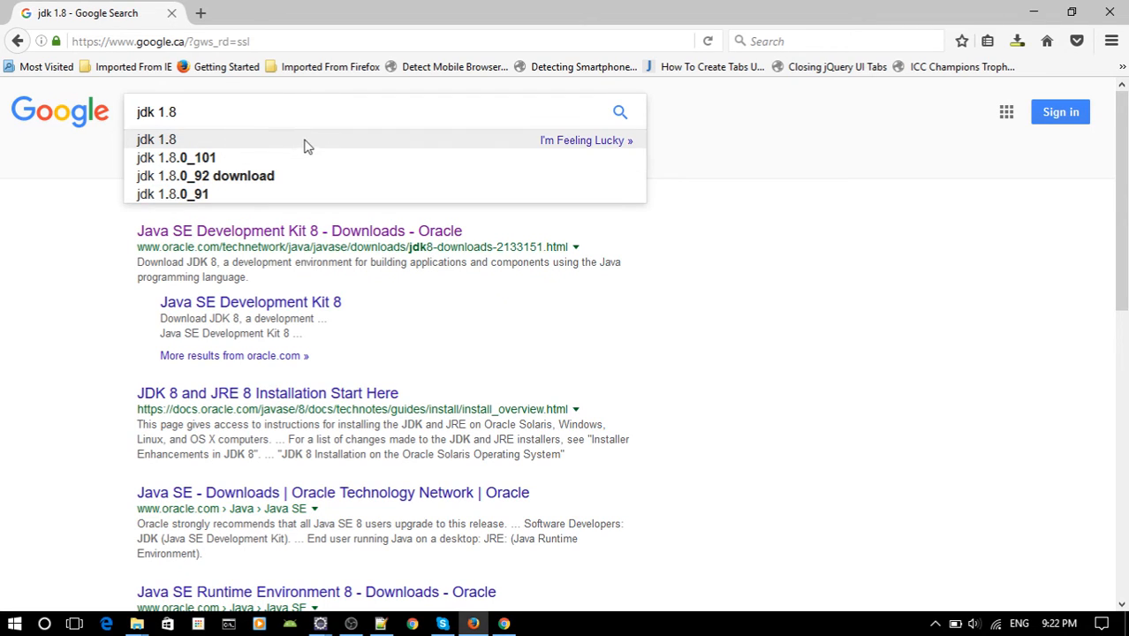
{"action": "left_click", "coordinate": [620, 116]}
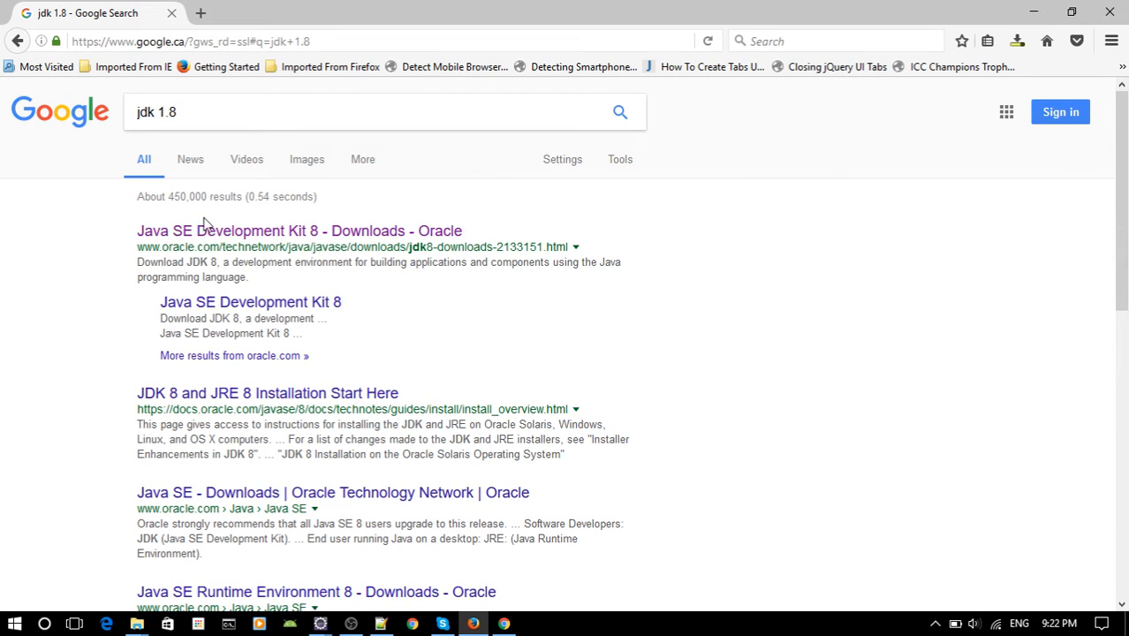
{"action": "left_click", "coordinate": [350, 233]}
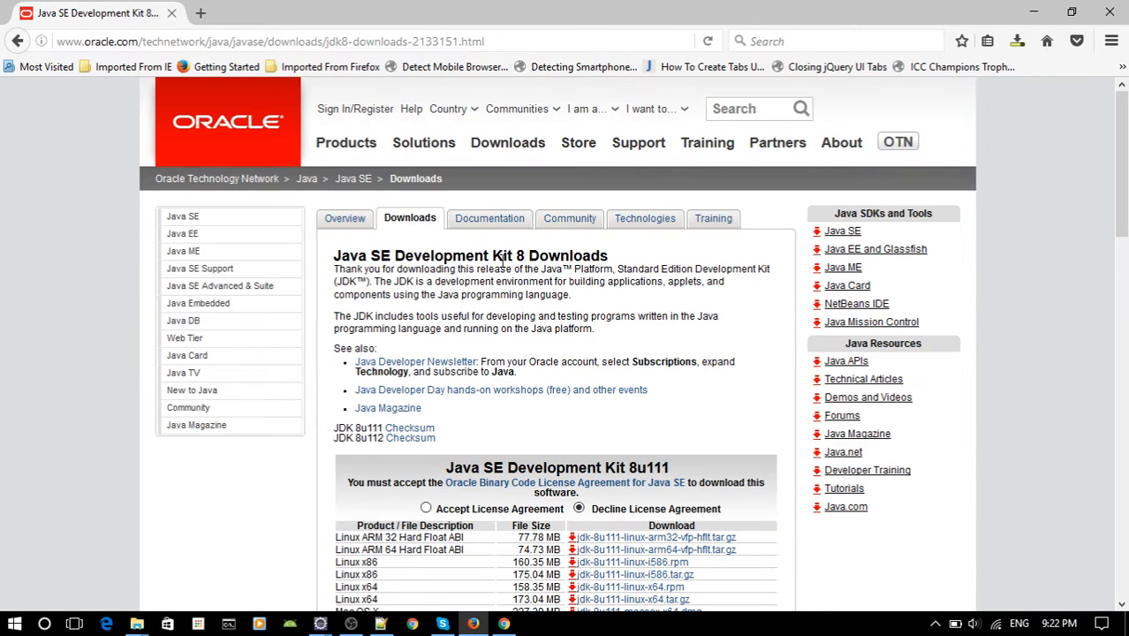
Accept the license agreement for Java SE Development Kit 8u111 and save jdk-8u111-windows-x64.exe.
{"action": "left_click_drag", "start_coordinate": [488, 257], "coordinate": [605, 255]}
{"action": "left_click", "coordinate": [676, 263]}
{"action": "scroll", "coordinate": [494, 179], "scroll_direction": "down", "scroll_amount": 3}
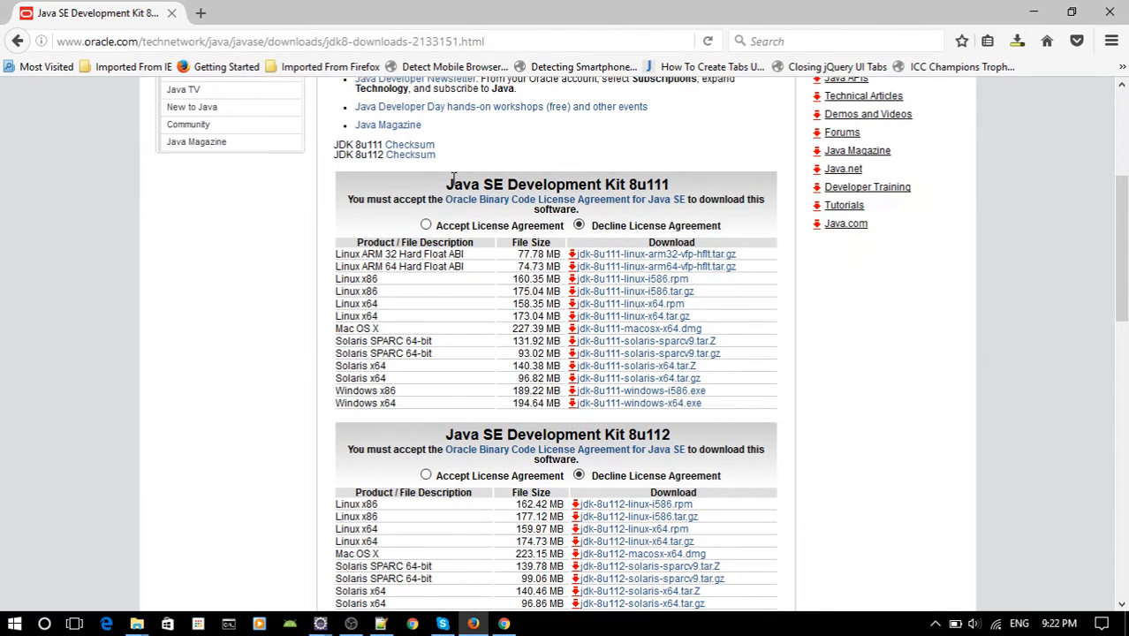
{"action": "left_click_drag", "start_coordinate": [452, 180], "coordinate": [671, 184]}
{"action": "left_click", "coordinate": [657, 185]}
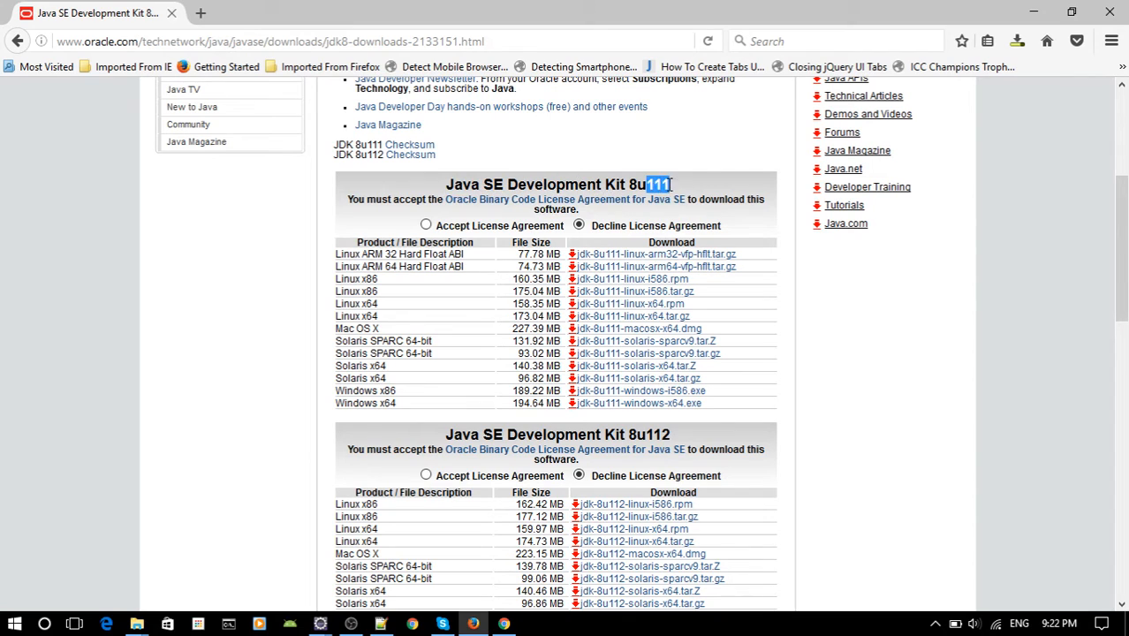
{"action": "left_click", "coordinate": [425, 226]}
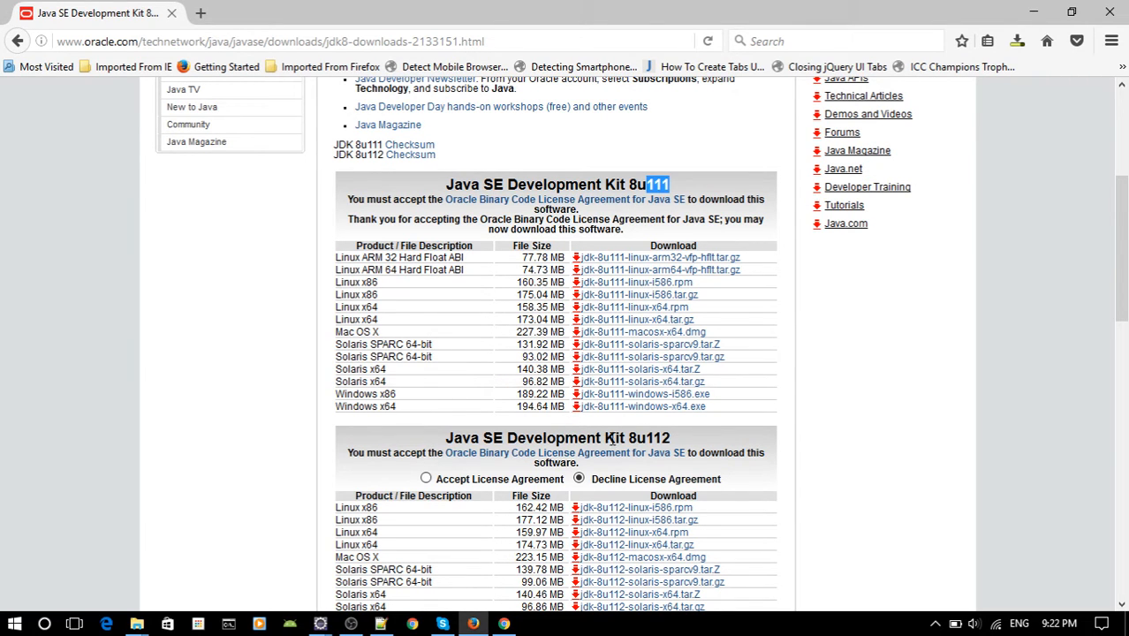
{"action": "left_click", "coordinate": [671, 411]}
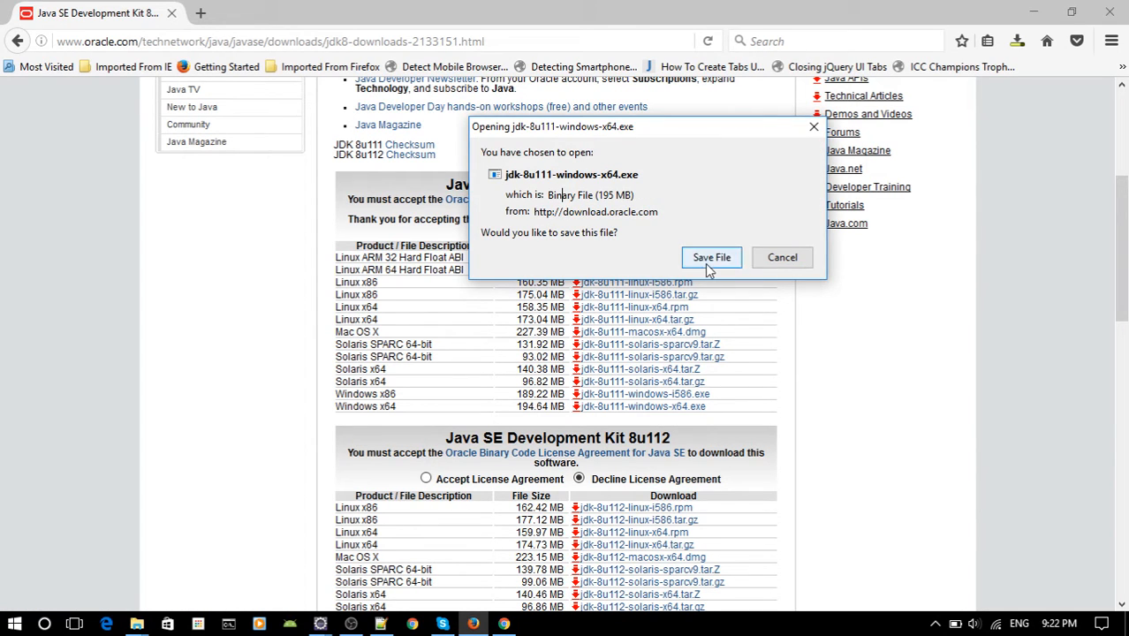
{"action": "left_click", "coordinate": [705, 263]}
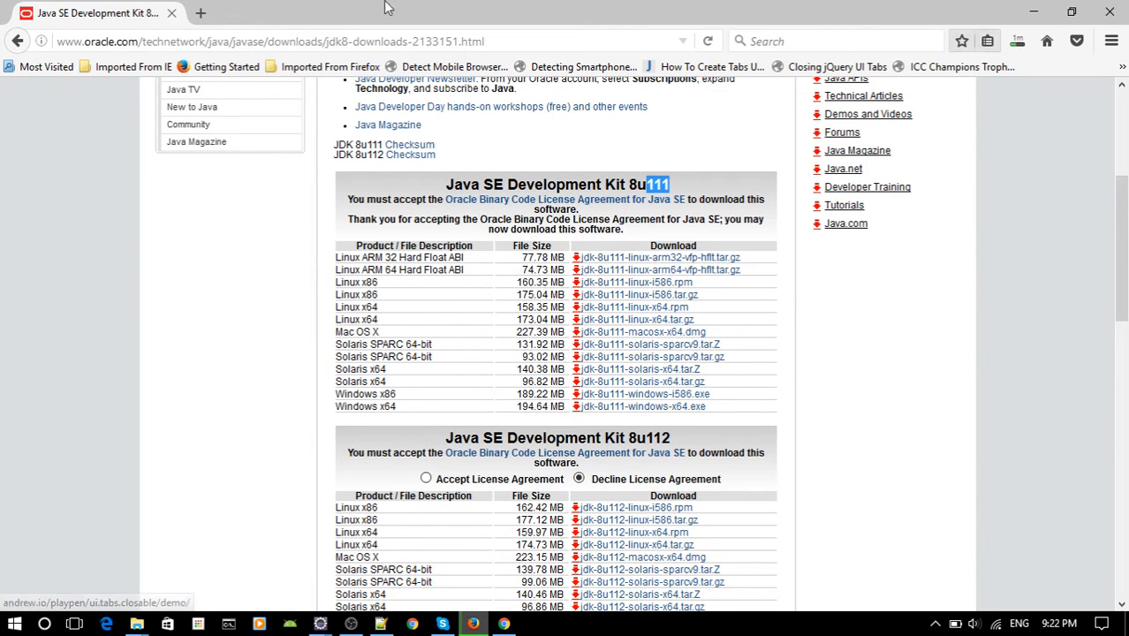
Return to the Google home page from the Oracle downloads page.
{"action": "left_click", "coordinate": [141, 40]}
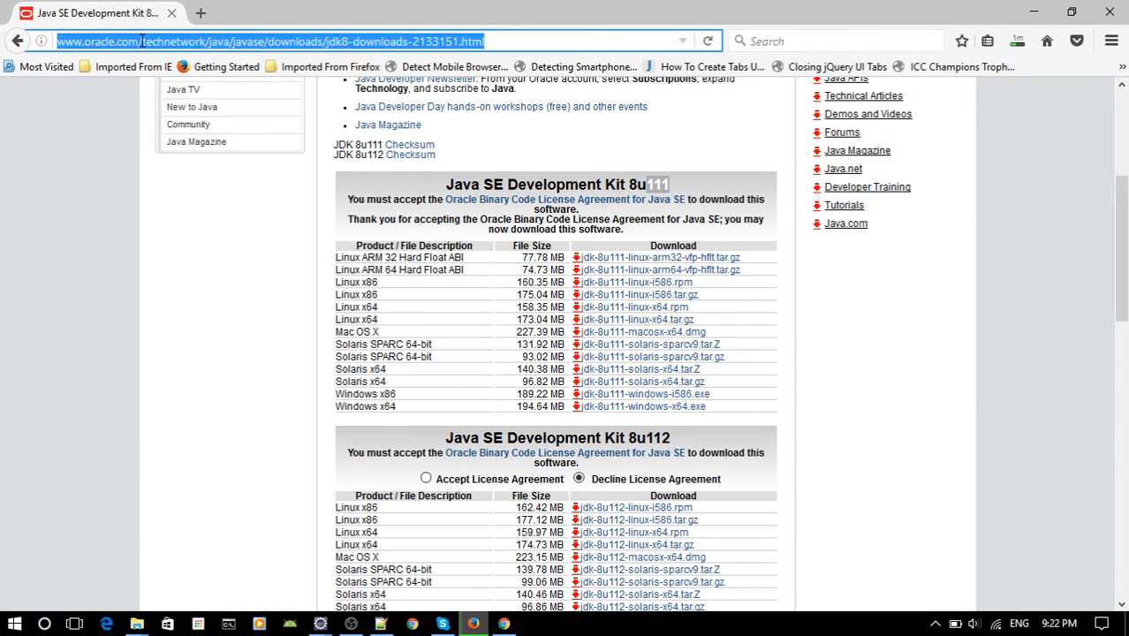
{"action": "type", "text": "google.ca/"}
{"action": "key", "text": "Return"}
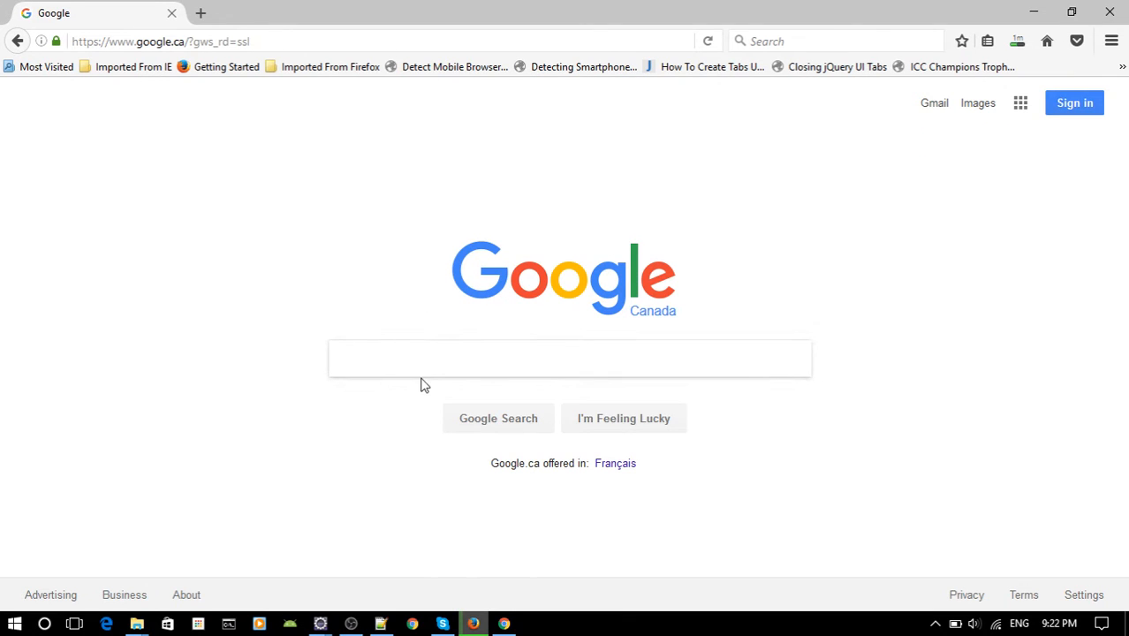
{"action": "left_click", "coordinate": [271, 39]}
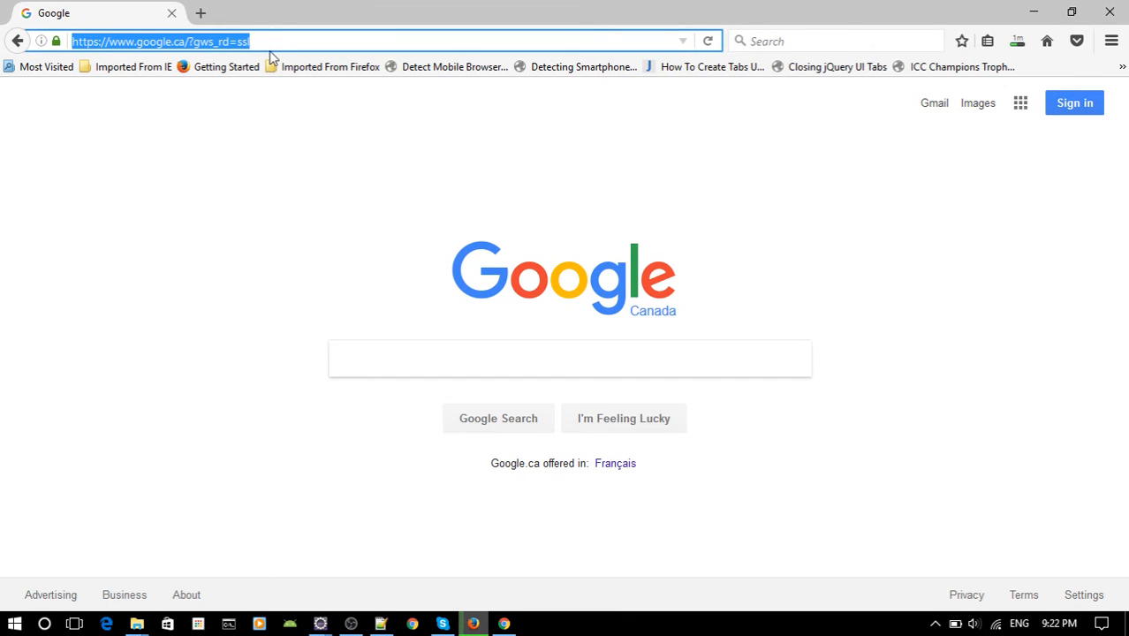
{"action": "type", "text": "http://www.eclipse.org/downloads/packages/release/Luna/SR2"}
{"action": "left_click_drag", "start_coordinate": [327, 41], "coordinate": [385, 40]}
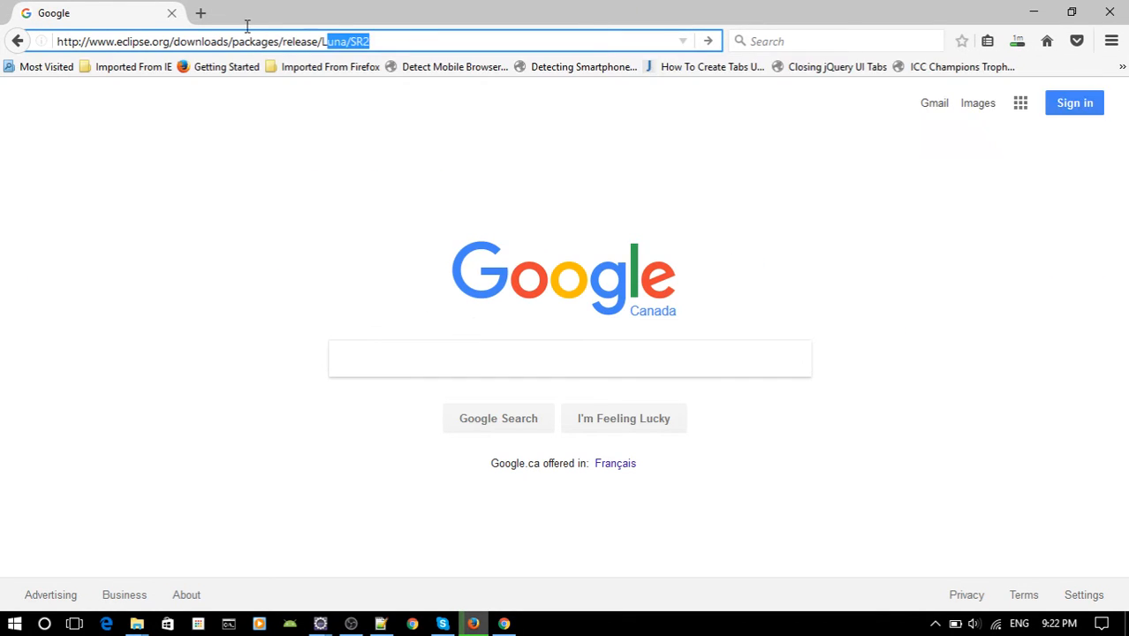
{"action": "left_click_drag", "start_coordinate": [247, 27], "coordinate": [40, 19]}
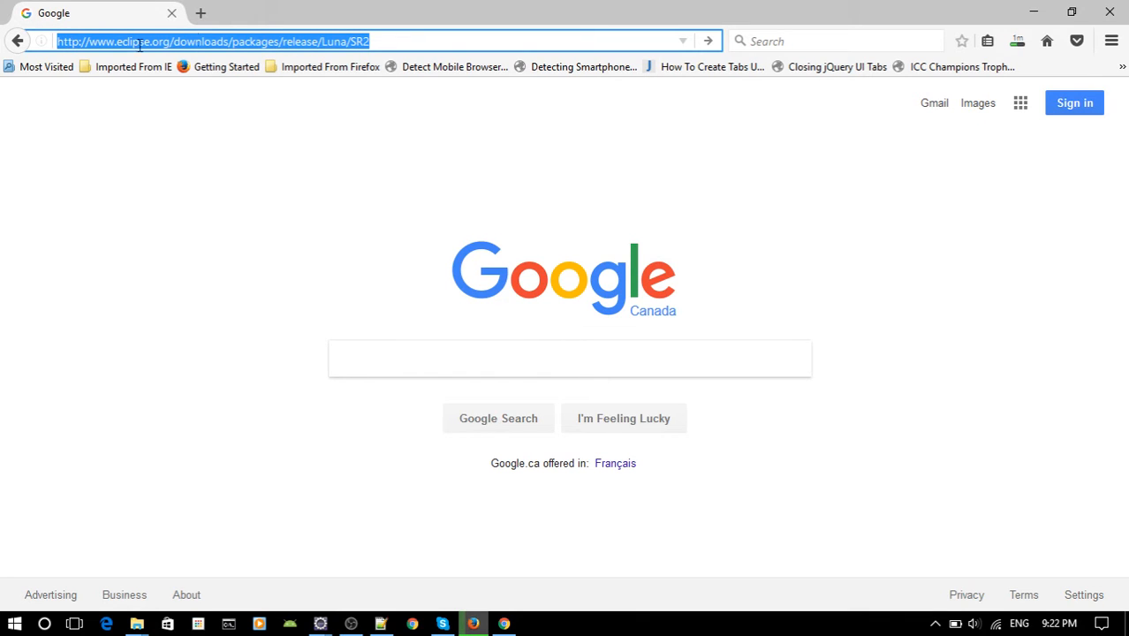
{"action": "left_click", "coordinate": [381, 41]}
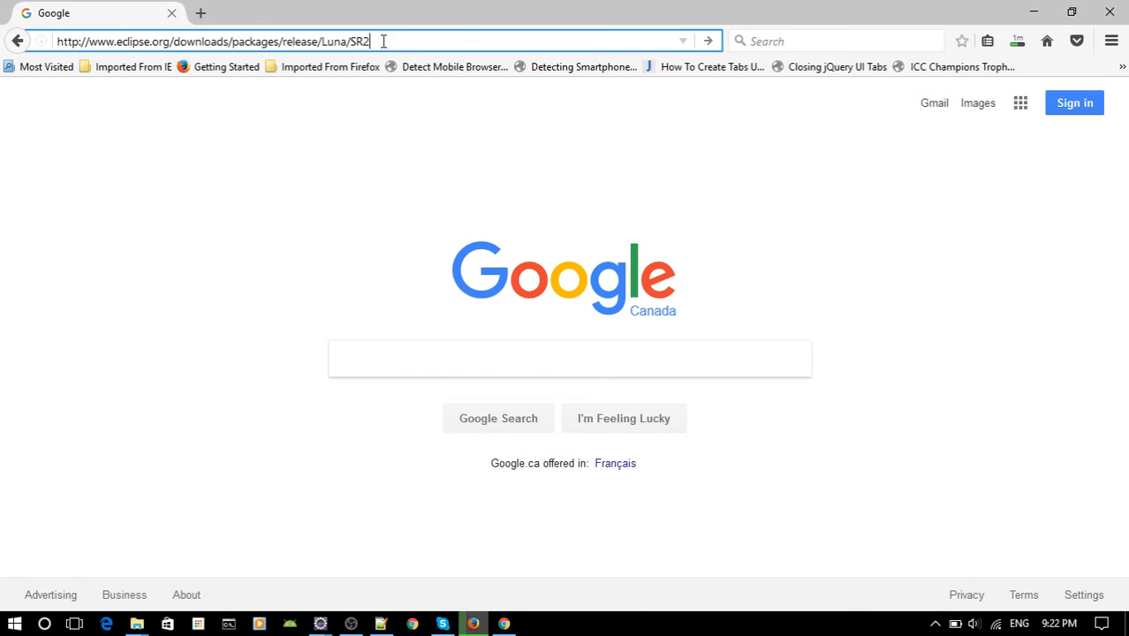
{"action": "left_click_drag", "start_coordinate": [384, 42], "coordinate": [58, 44]}
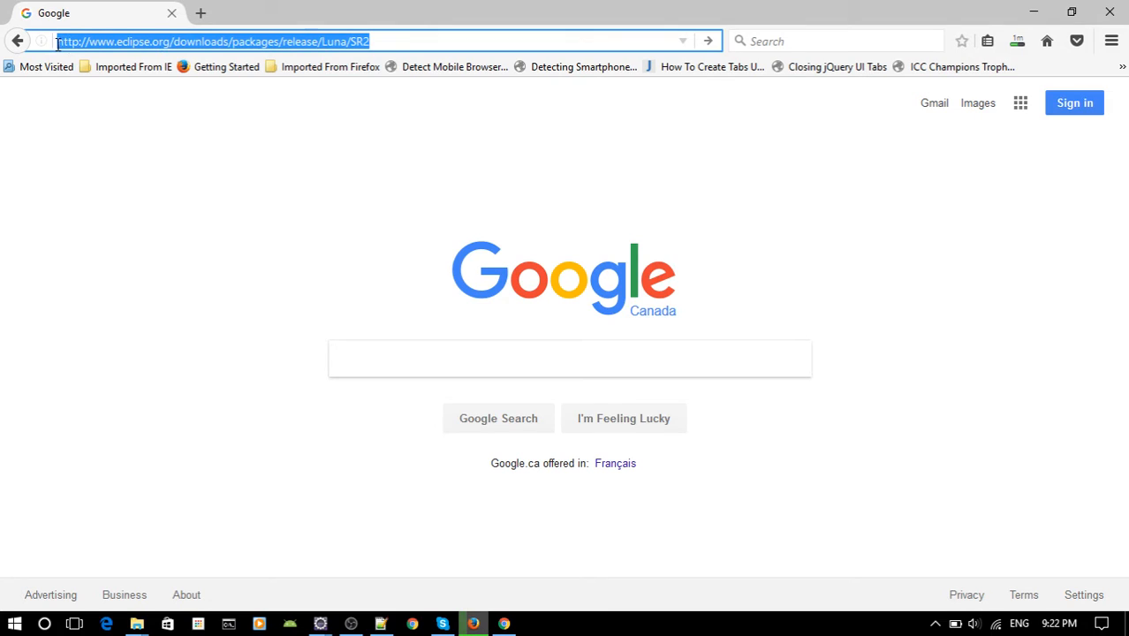
{"action": "left_click", "coordinate": [382, 41]}
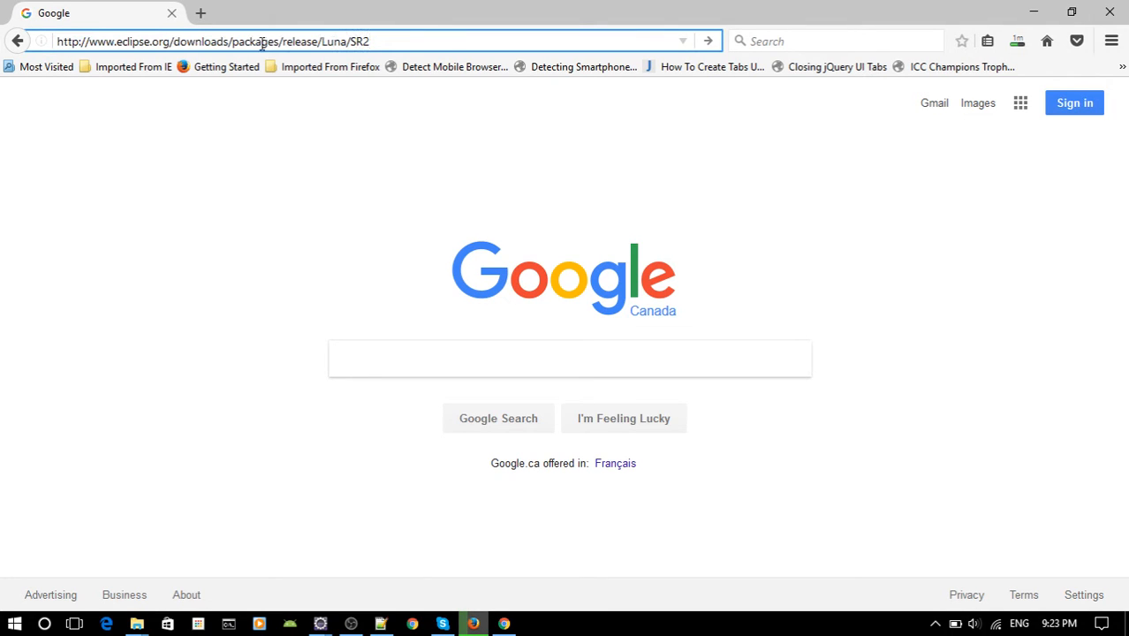
{"action": "double_click", "coordinate": [335, 41]}
{"action": "left_click", "coordinate": [401, 48]}
{"action": "key", "text": "Return"}
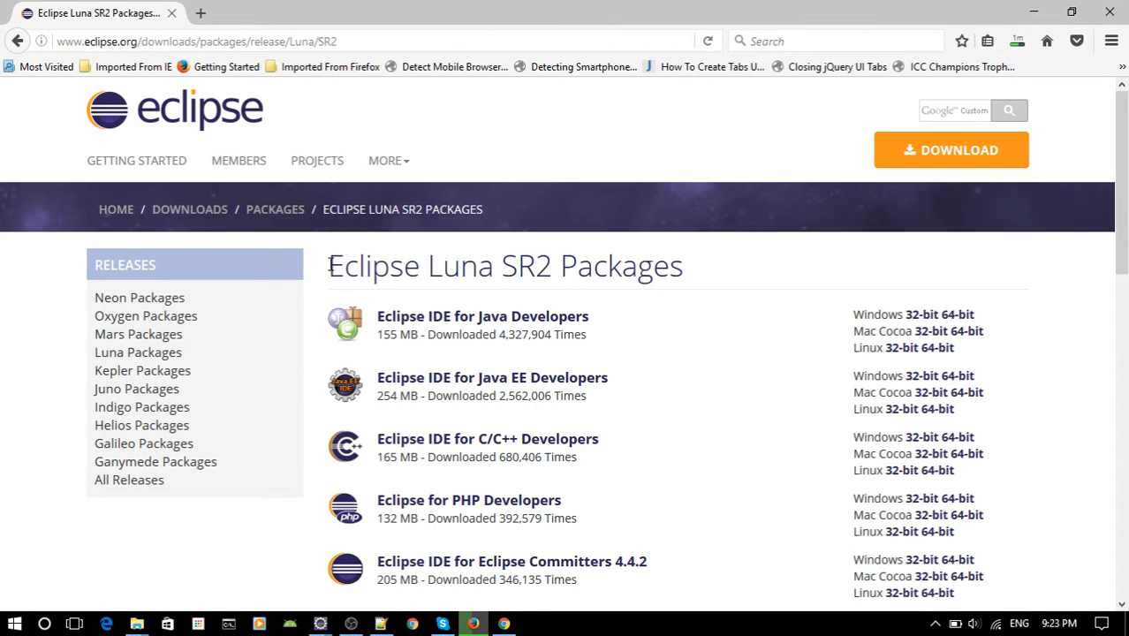
Choose the Windows 64-bit package of Eclipse IDE for Java EE Developers from the Luna SR2 list.
{"action": "left_click_drag", "start_coordinate": [328, 266], "coordinate": [427, 266]}
{"action": "left_click", "coordinate": [451, 265]}
{"action": "double_click", "coordinate": [451, 266]}
{"action": "scroll", "coordinate": [555, 299], "scroll_direction": "down", "scroll_amount": 4}
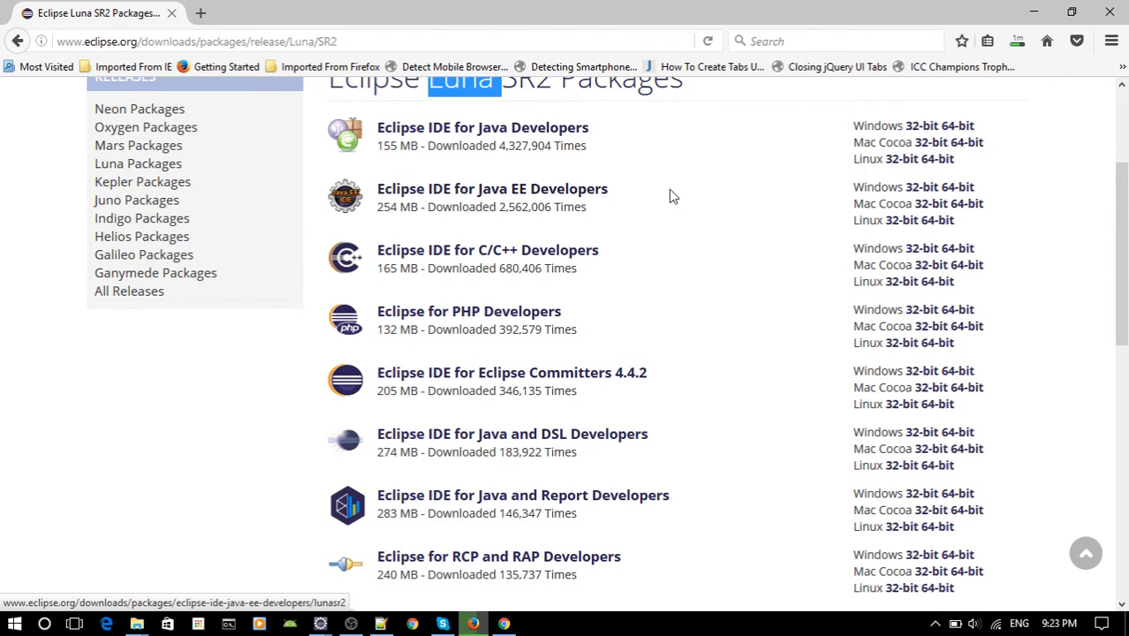
{"action": "left_click", "coordinate": [958, 191]}
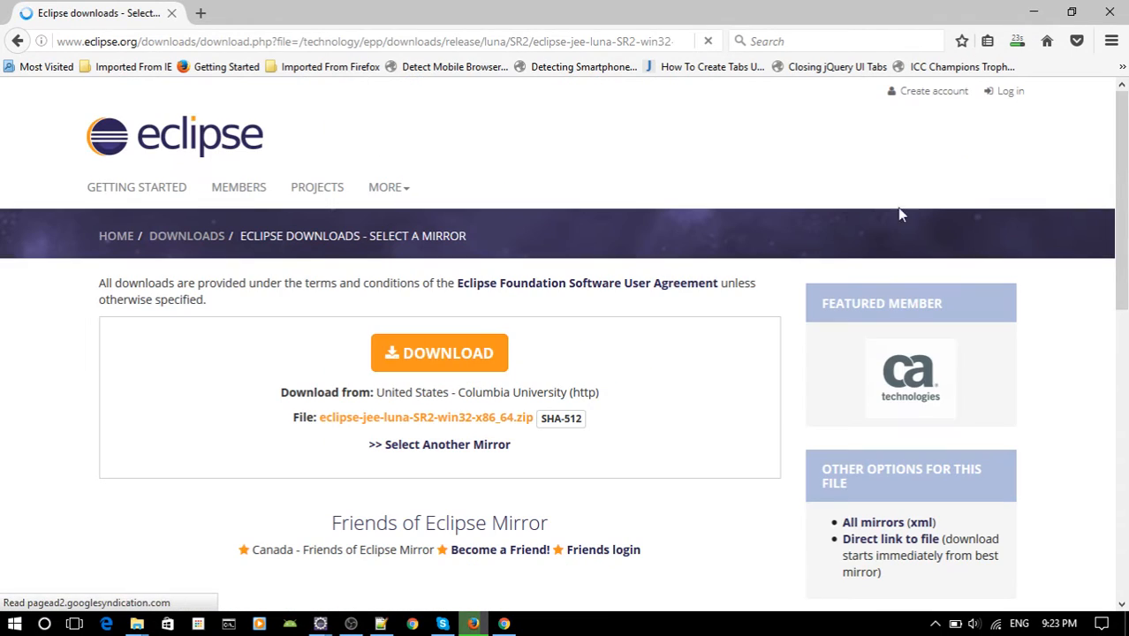
Download eclipse-jee-luna-SR2-win32-x86_64.zip from the suggested mirror and save it, closing the advertising tab that opens.
{"action": "scroll", "coordinate": [433, 323], "scroll_direction": "down", "scroll_amount": 2}
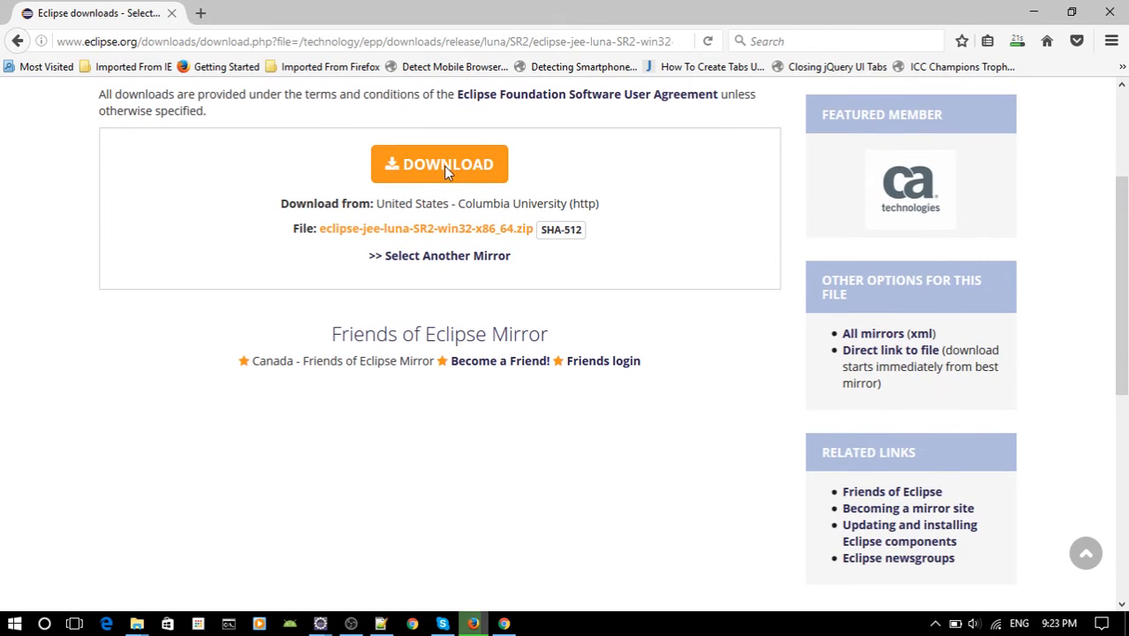
{"action": "left_click", "coordinate": [469, 181]}
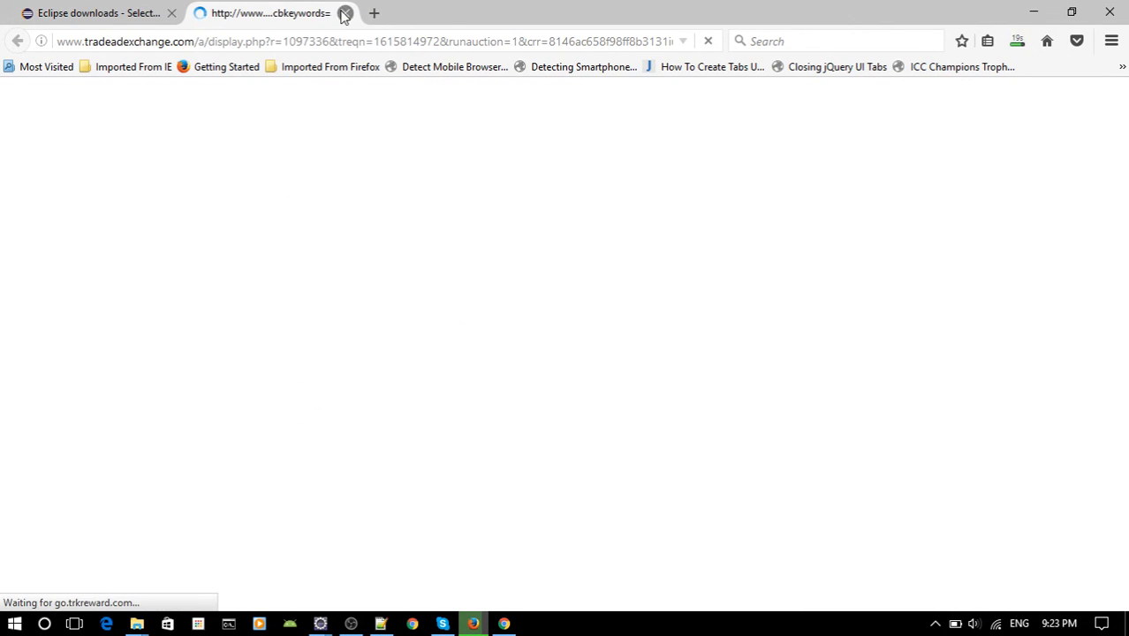
{"action": "left_click", "coordinate": [344, 14]}
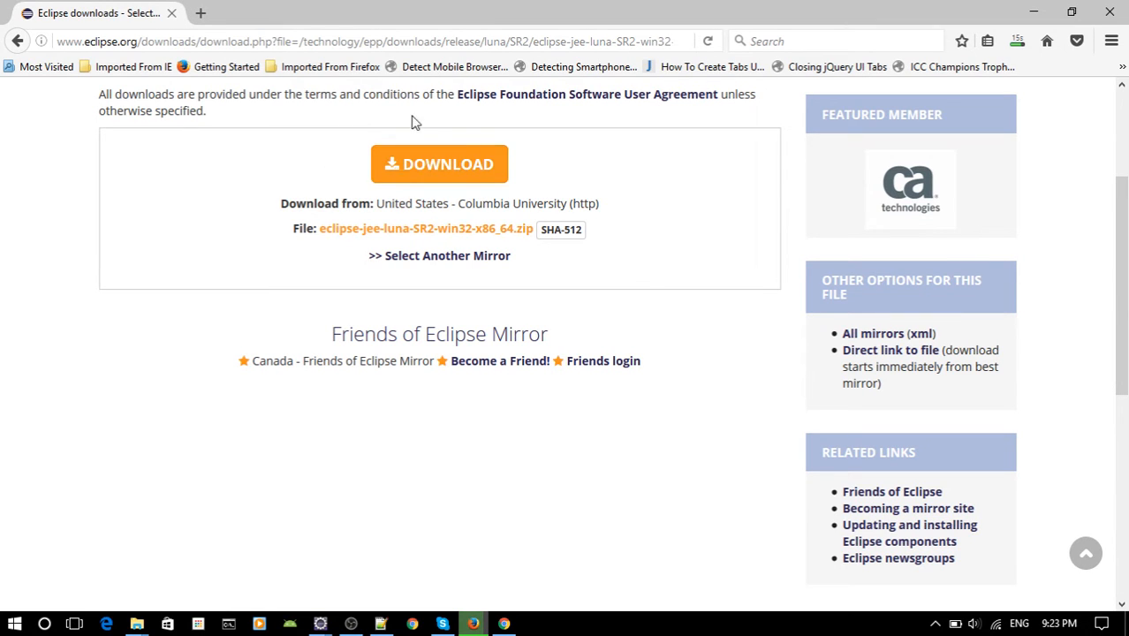
{"action": "left_click", "coordinate": [453, 174]}
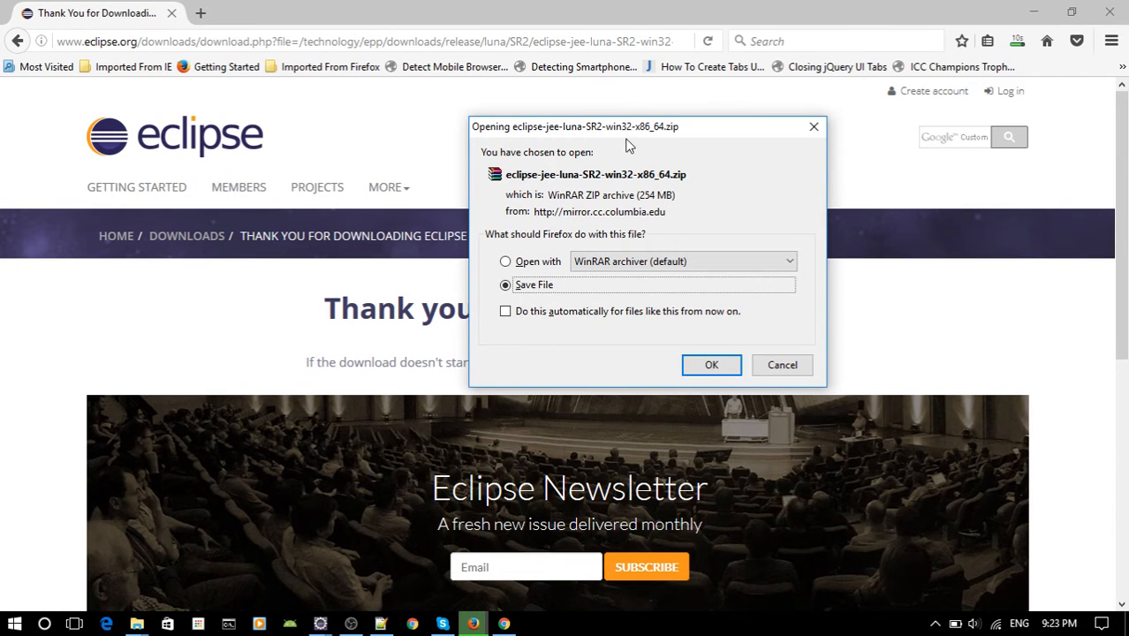
{"action": "left_click_drag", "start_coordinate": [626, 139], "coordinate": [528, 117]}
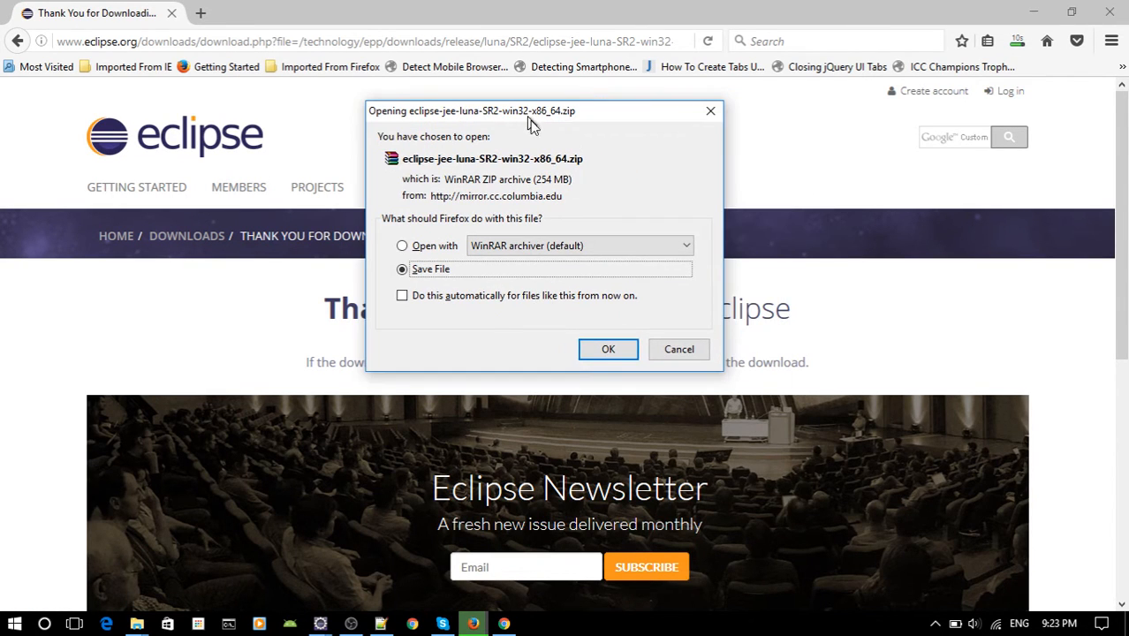
{"action": "left_click", "coordinate": [605, 350]}
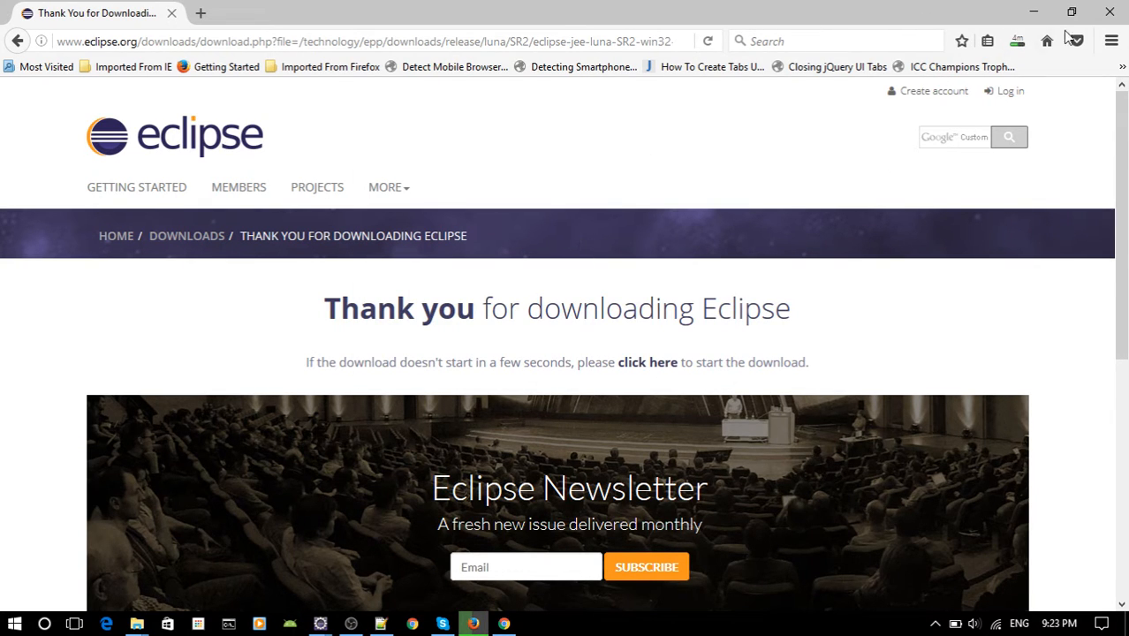
Cancel the paused duplicate JDK download and launch the completed jdk-8u111-windows-x64.exe installer.
{"action": "left_click", "coordinate": [1017, 40]}
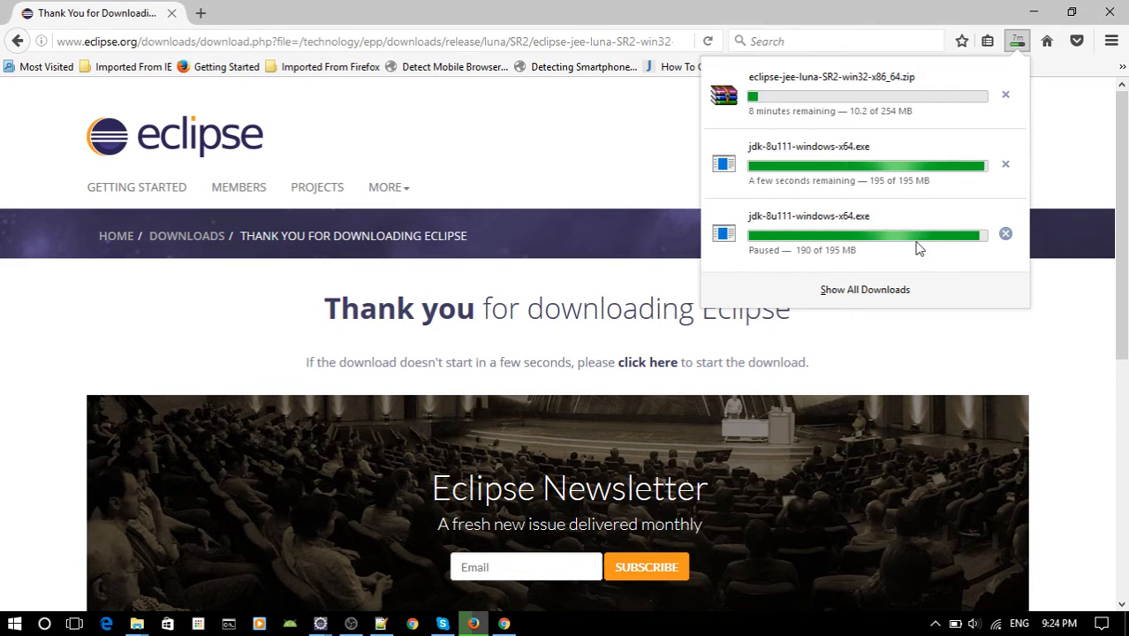
{"action": "left_click", "coordinate": [1005, 234]}
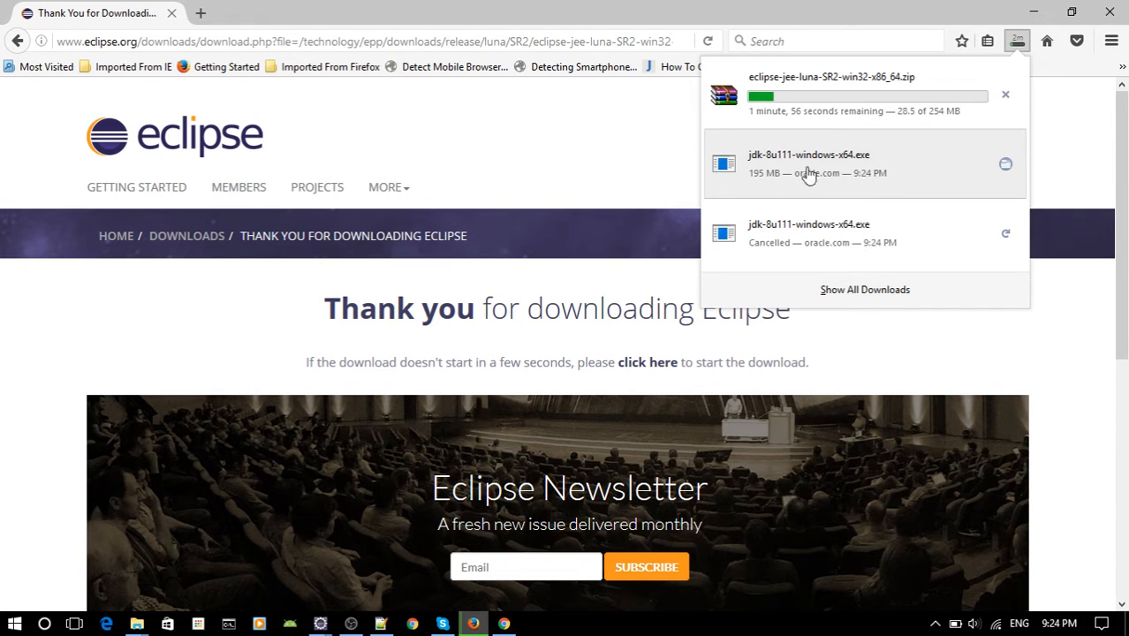
{"action": "left_click", "coordinate": [840, 177]}
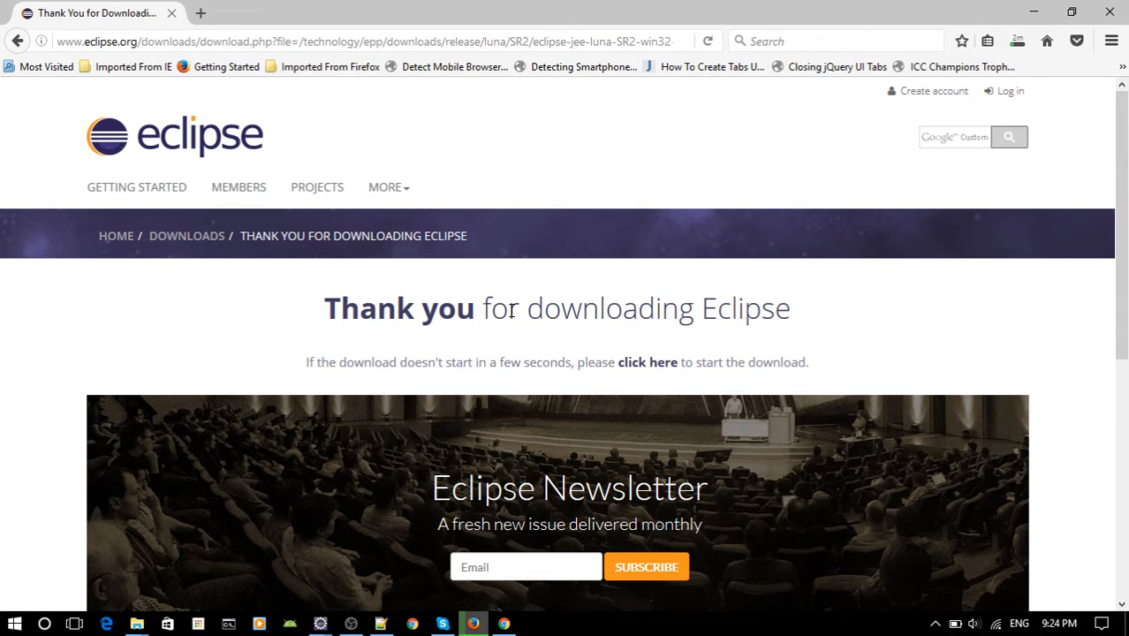
Minimize the browser and start installing JDK 8 Update 111 with default features into C:\Program Files\Java\jdk1.8.0_111\.
{"action": "left_click", "coordinate": [1033, 11]}
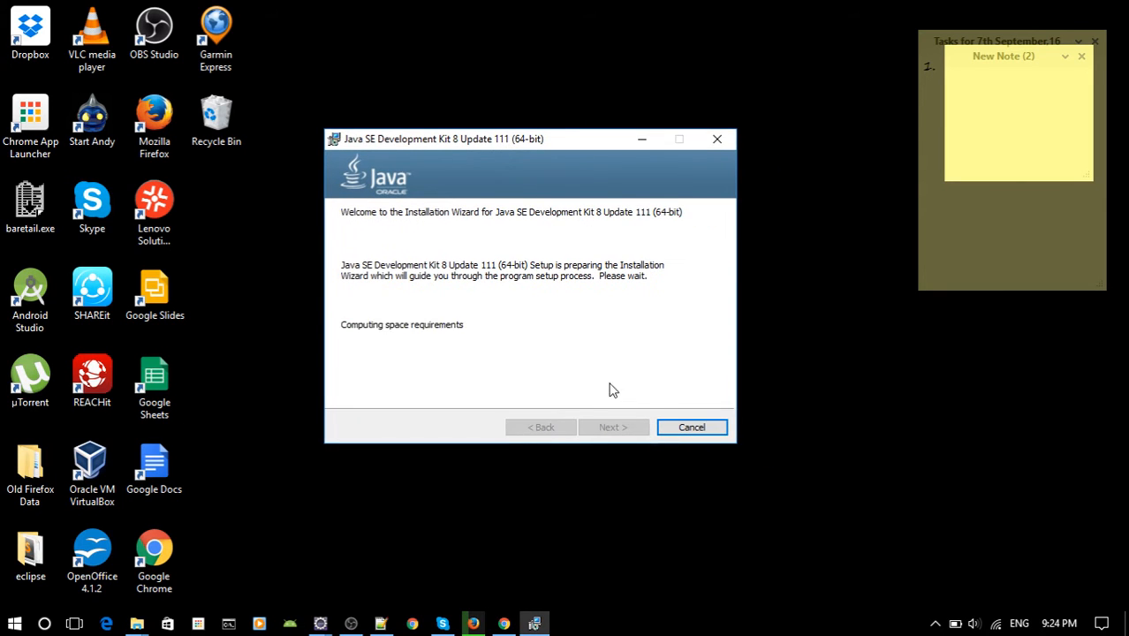
{"action": "left_click", "coordinate": [613, 428]}
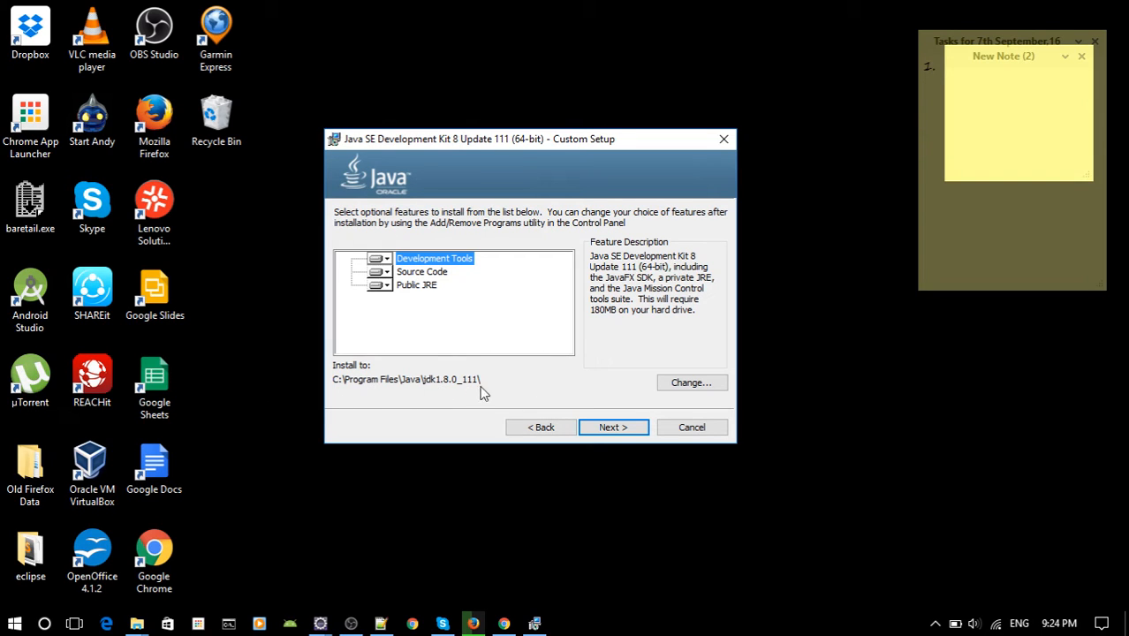
{"action": "left_click", "coordinate": [609, 428]}
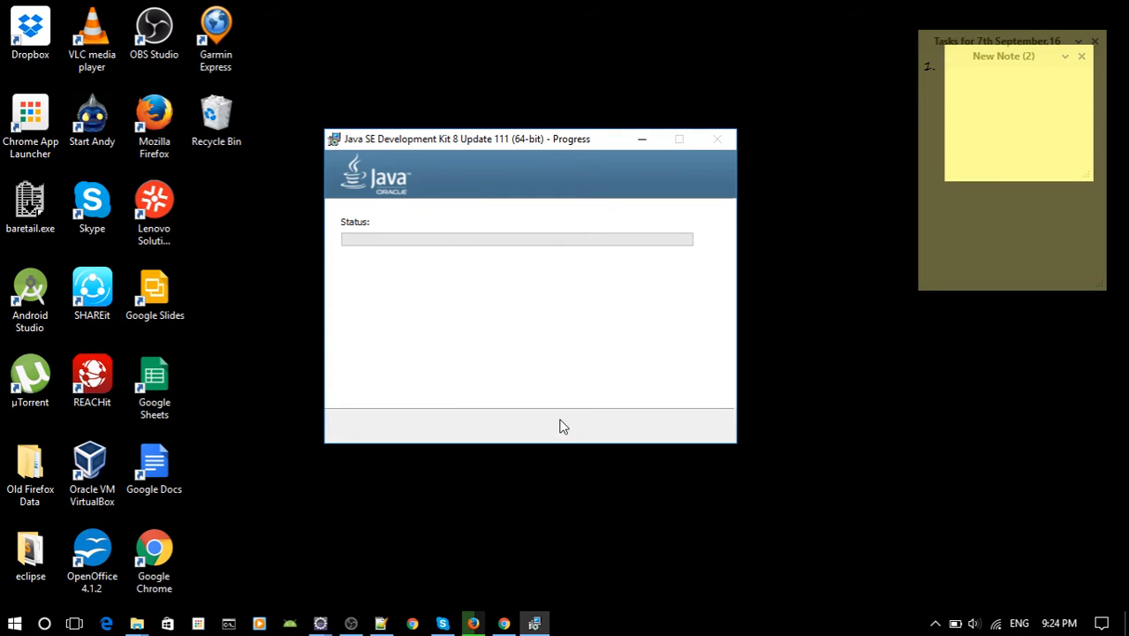
Check the progress of the Eclipse download in Firefox and return to the JDK installer window.
{"action": "left_click", "coordinate": [474, 623]}
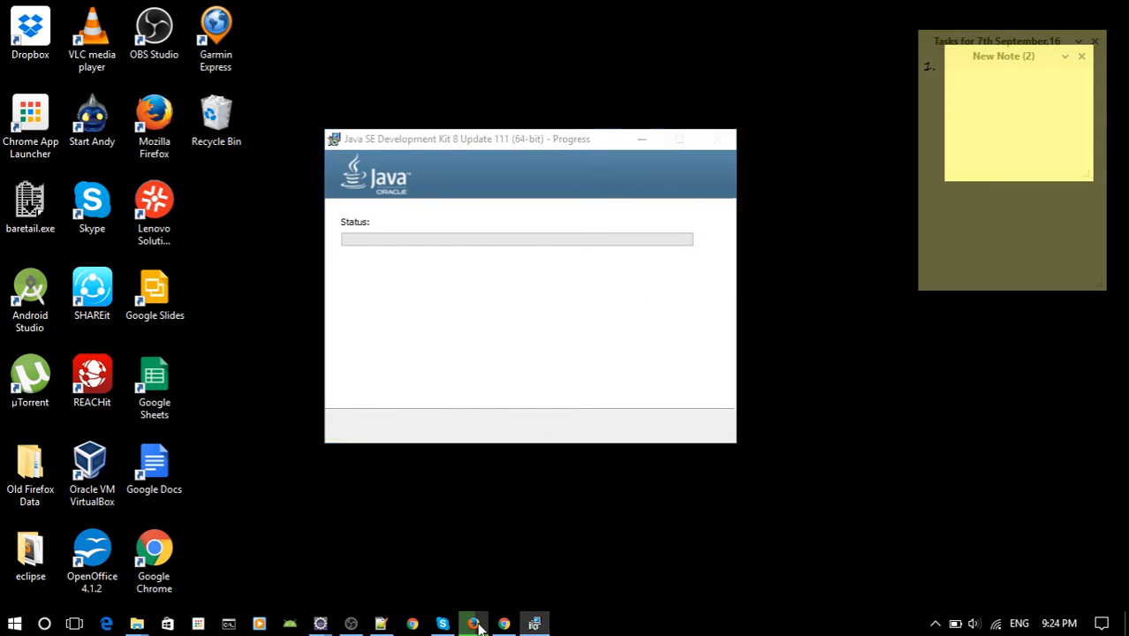
{"action": "left_click", "coordinate": [1018, 45]}
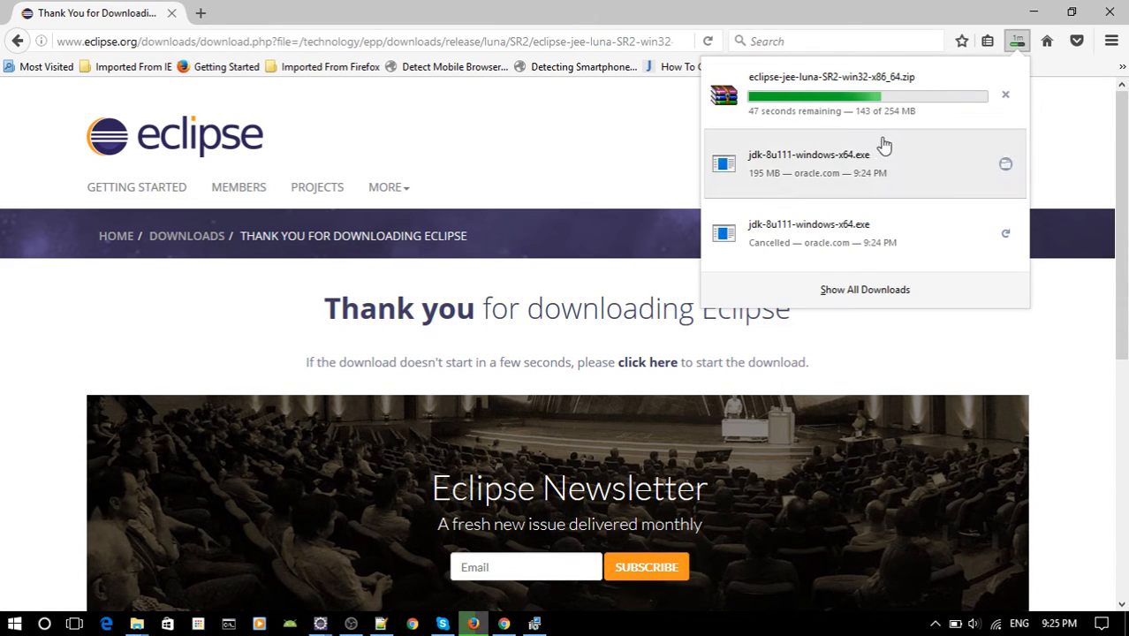
{"action": "left_click", "coordinate": [1033, 10]}
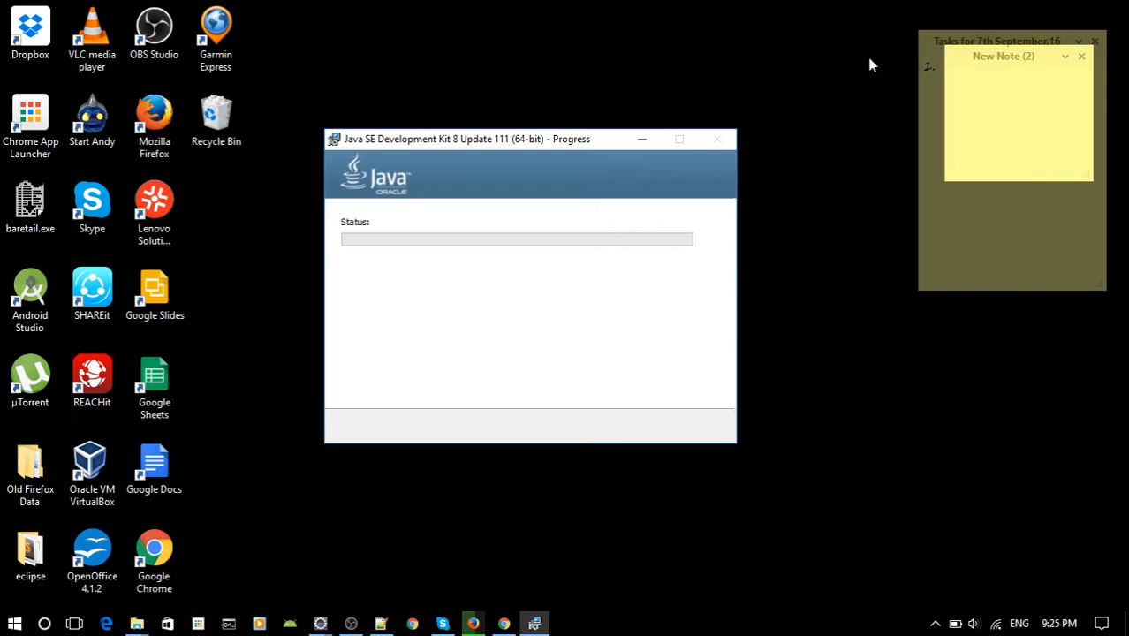
{"action": "left_click_drag", "start_coordinate": [505, 145], "coordinate": [500, 118]}
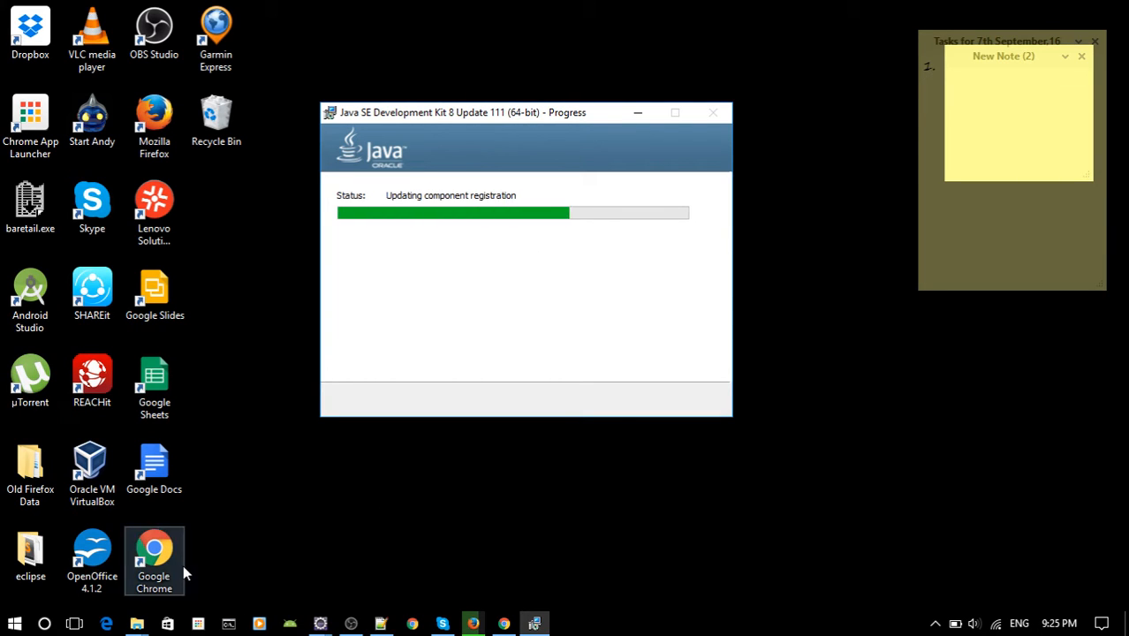
{"action": "mouse_move", "coordinate": [559, 122]}
{"action": "left_mouse_down"}
{"action": "mouse_move", "coordinate": [545, 115]}
{"action": "mouse_move", "coordinate": [561, 107]}
{"action": "left_mouse_up"}
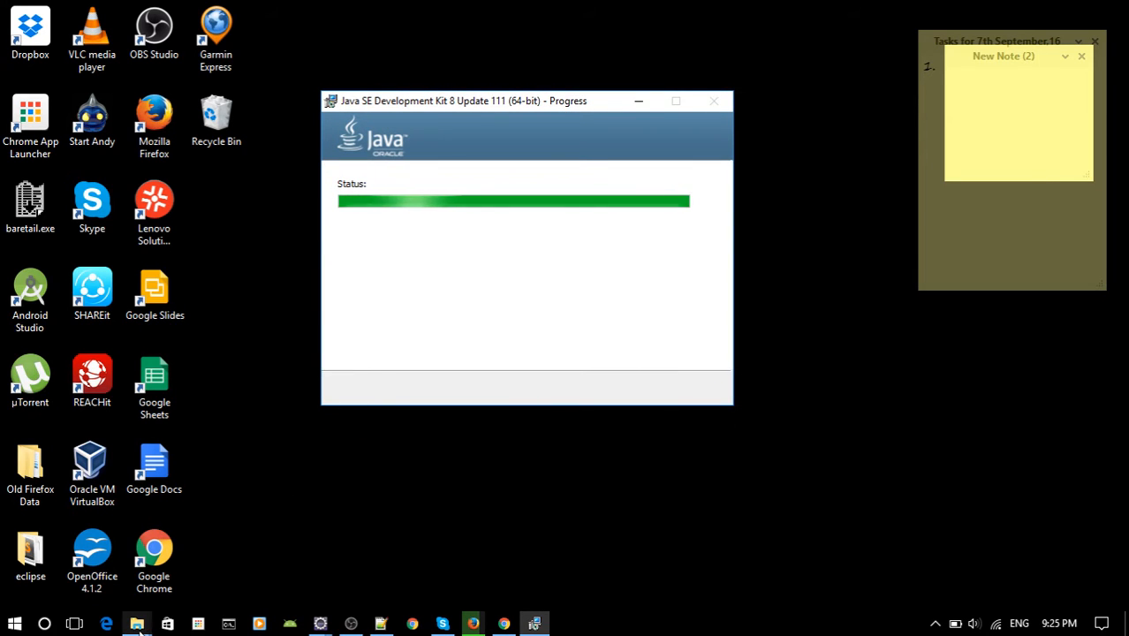
Open a new File Explorer window and maximize it.
{"action": "left_click", "coordinate": [14, 624]}
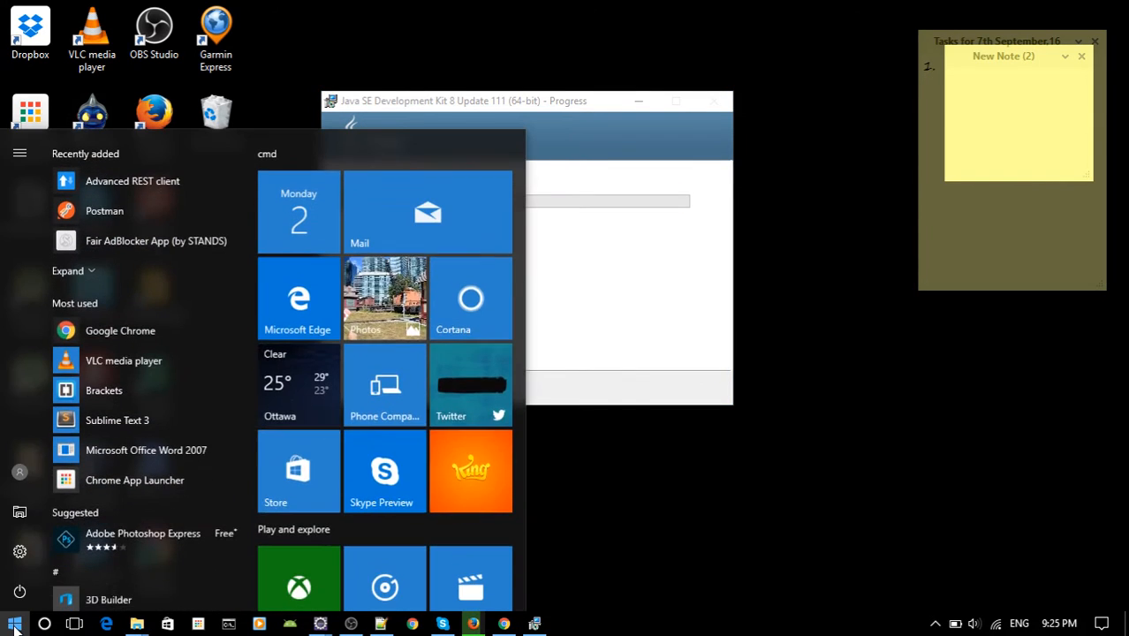
{"action": "right_click", "coordinate": [17, 523]}
{"action": "left_click", "coordinate": [21, 522]}
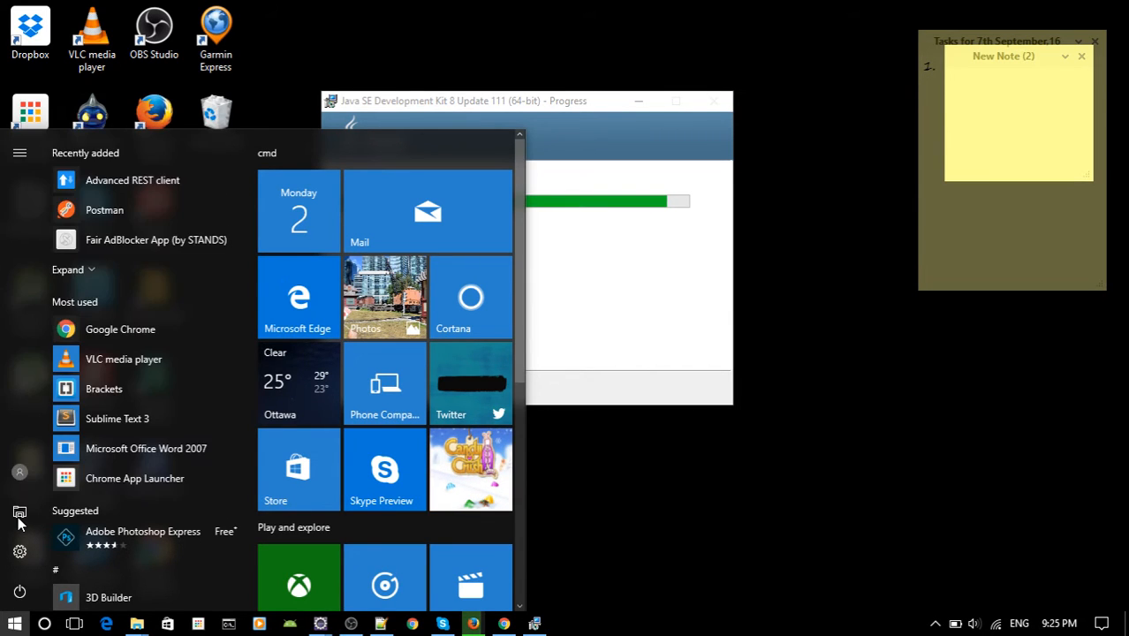
{"action": "left_click", "coordinate": [21, 522]}
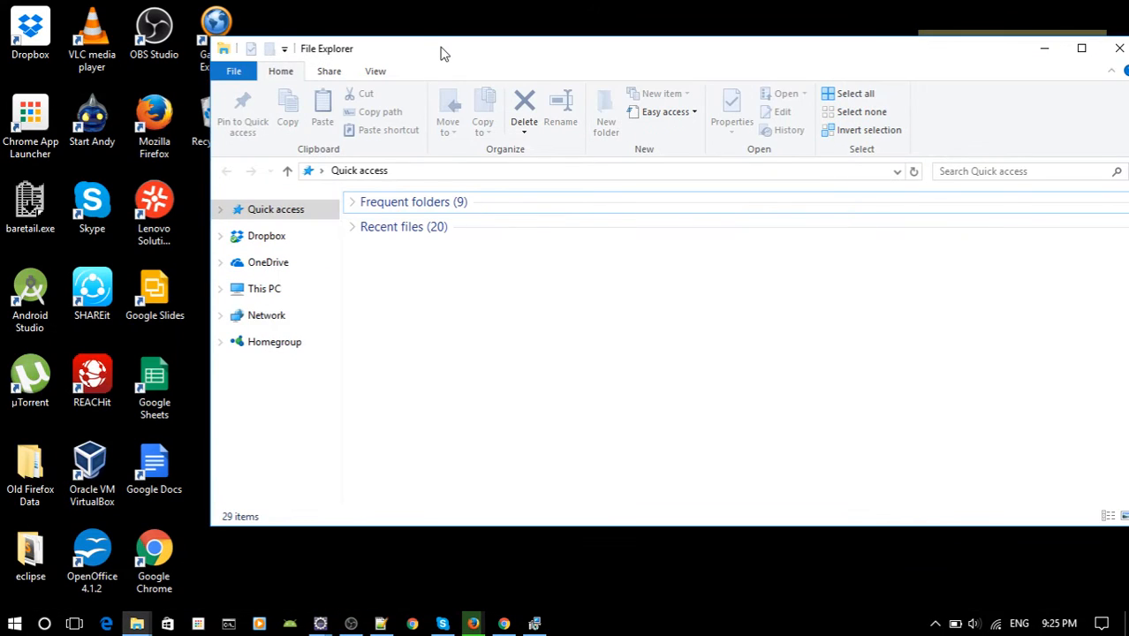
{"action": "double_click", "coordinate": [440, 50]}
Open the Environment Variables dialog through the advanced system settings in This PC's properties.
{"action": "right_click", "coordinate": [68, 247]}
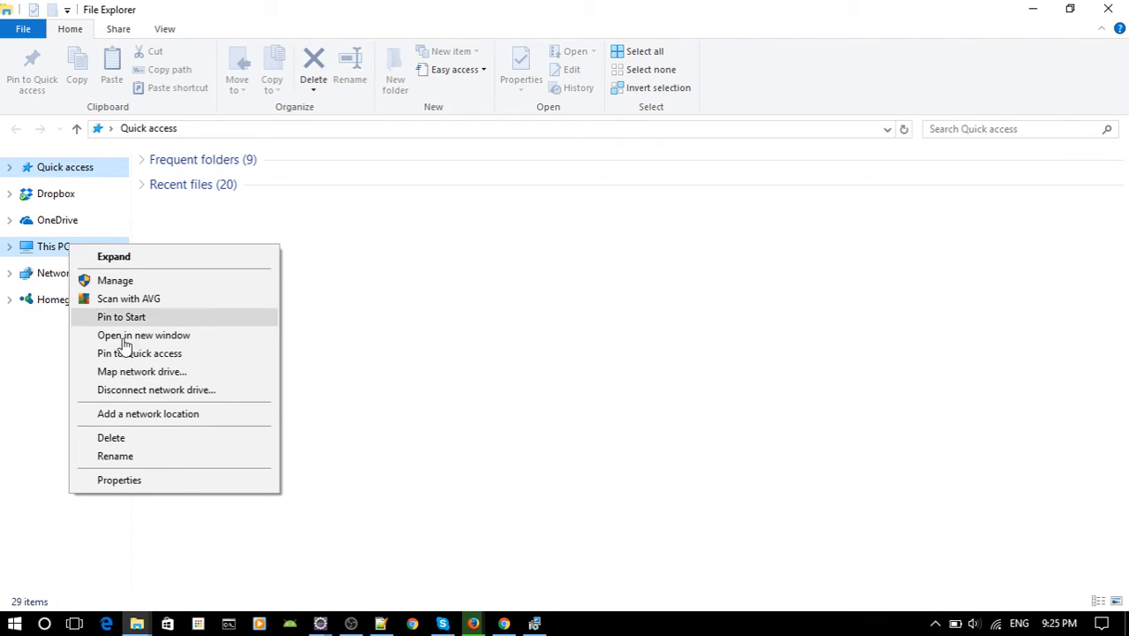
{"action": "left_click", "coordinate": [143, 483]}
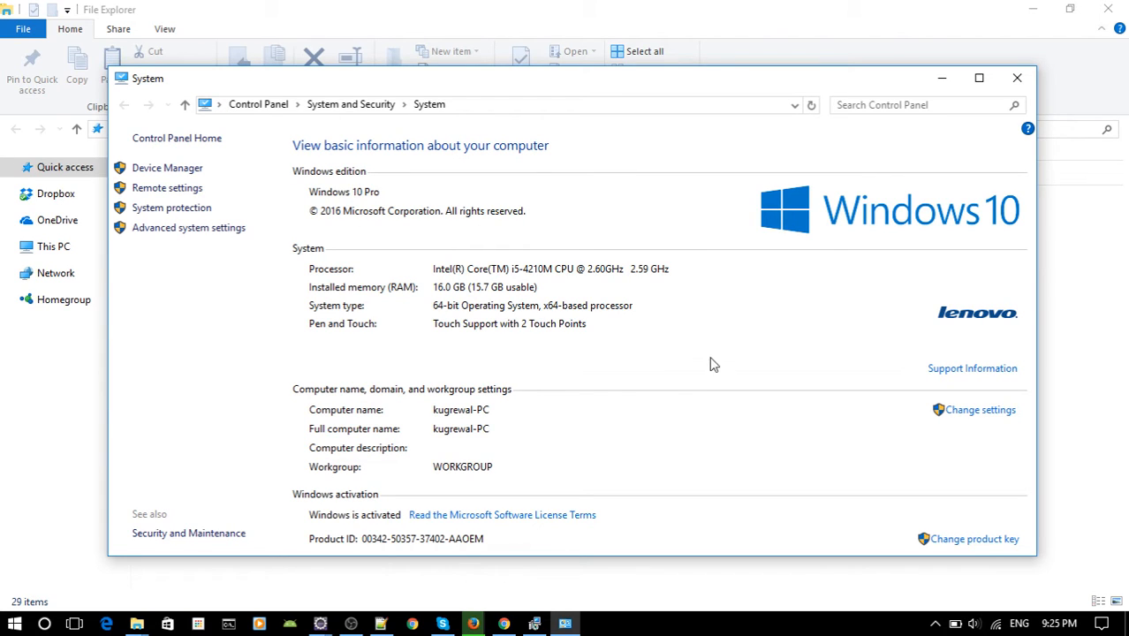
{"action": "left_click", "coordinate": [204, 230]}
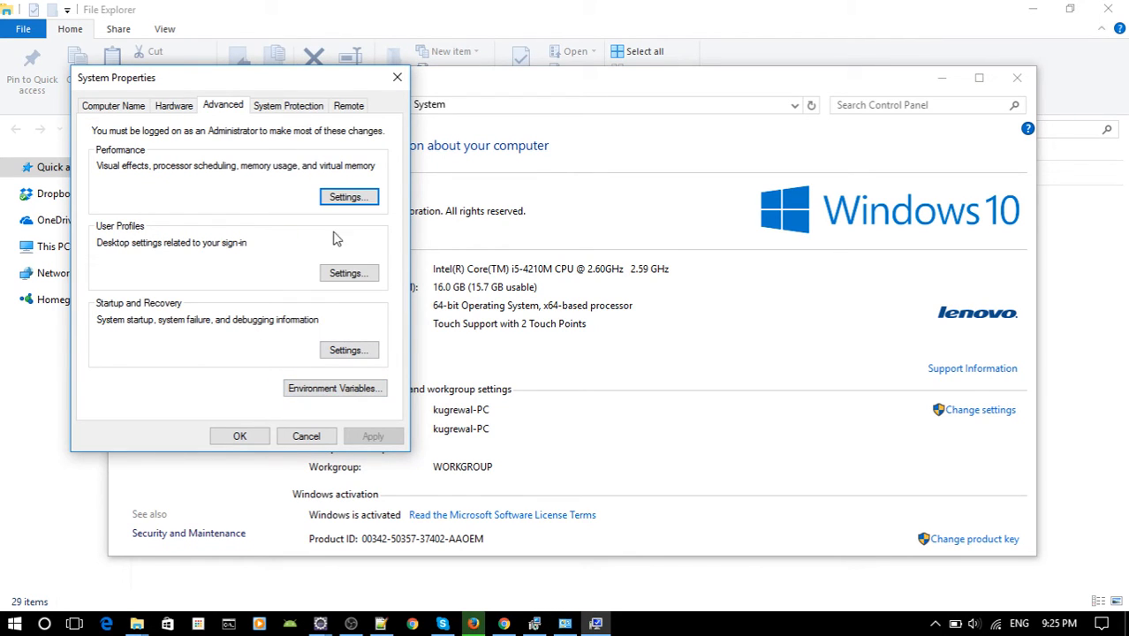
{"action": "left_click", "coordinate": [346, 392]}
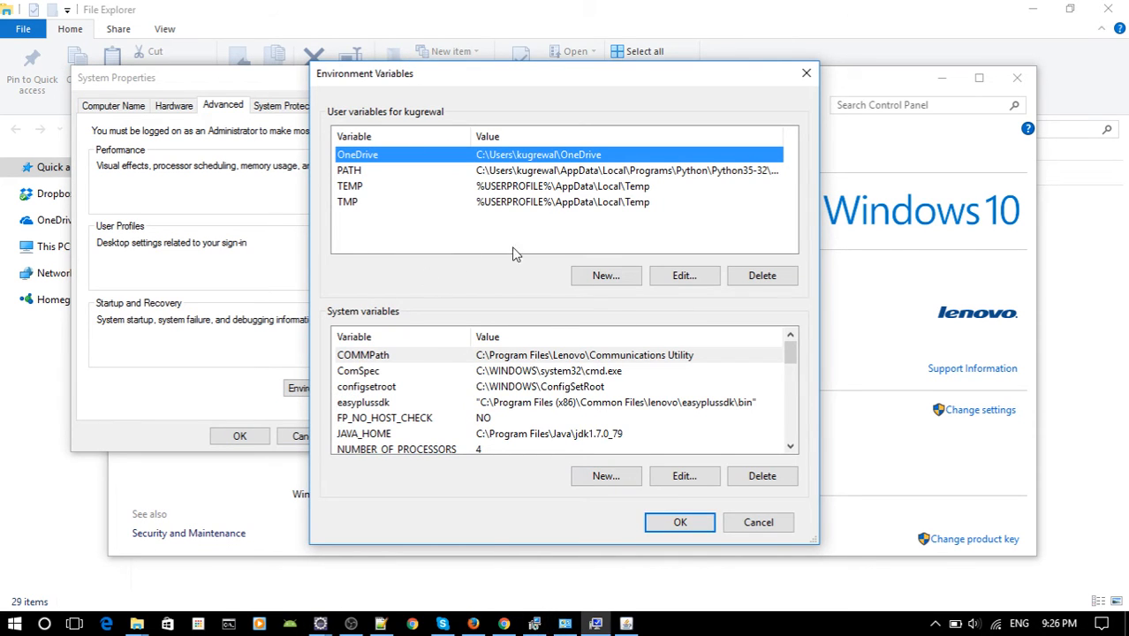
Install the Java runtime into the default folder C:\Program Files\Java\jre1.8.0_111 and move the Environment Variables dialog clear of the setup window.
{"action": "left_click", "coordinate": [632, 628]}
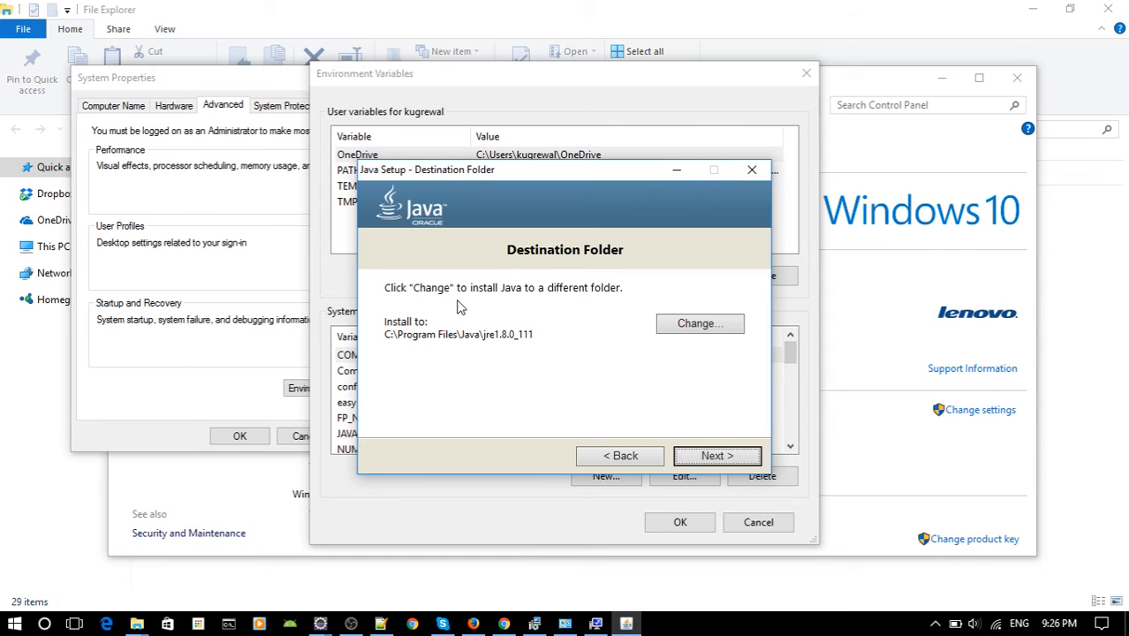
{"action": "left_click", "coordinate": [717, 456]}
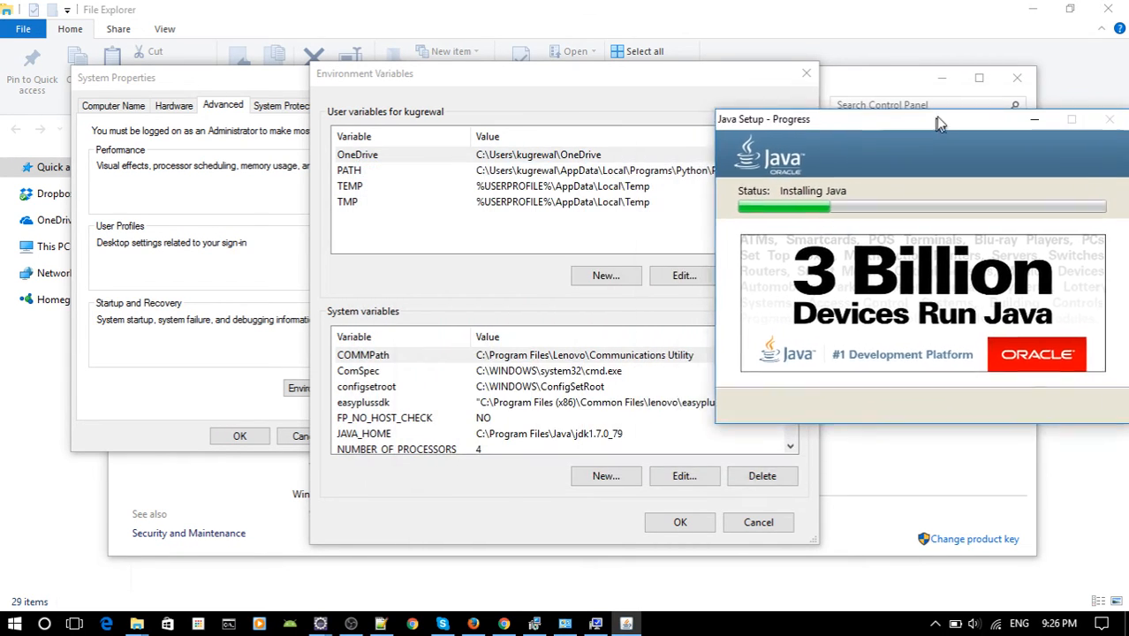
{"action": "left_click_drag", "start_coordinate": [521, 81], "coordinate": [362, 78]}
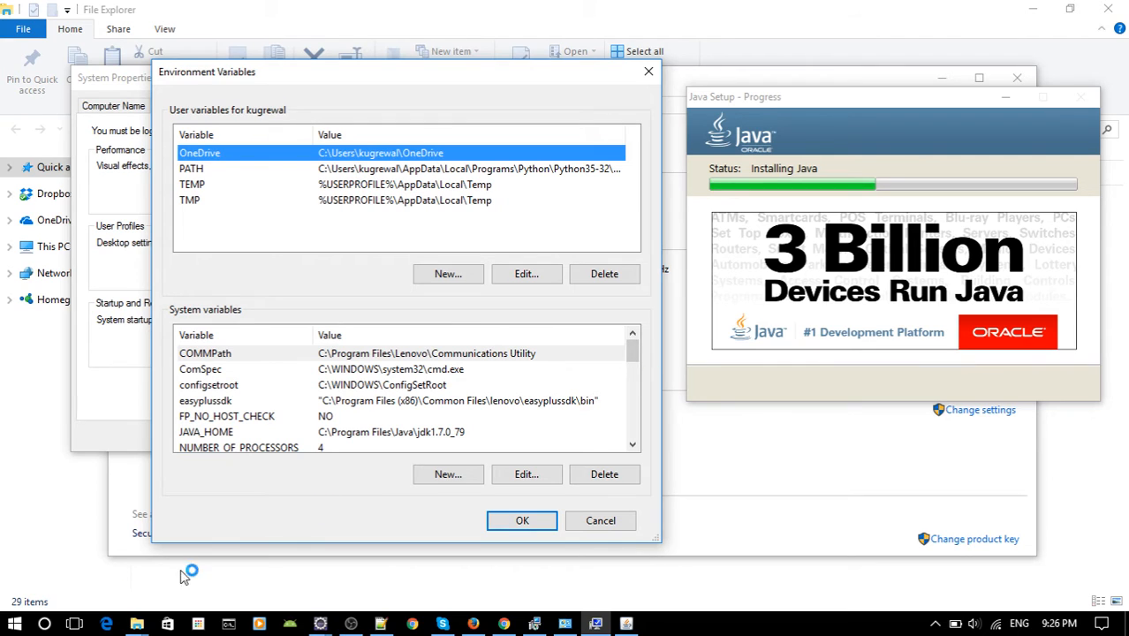
Open the jdk1.8.0_111 folder under C:\Program Files\Java in File Explorer and copy its full path.
{"action": "mouse_move", "coordinate": [137, 625]}
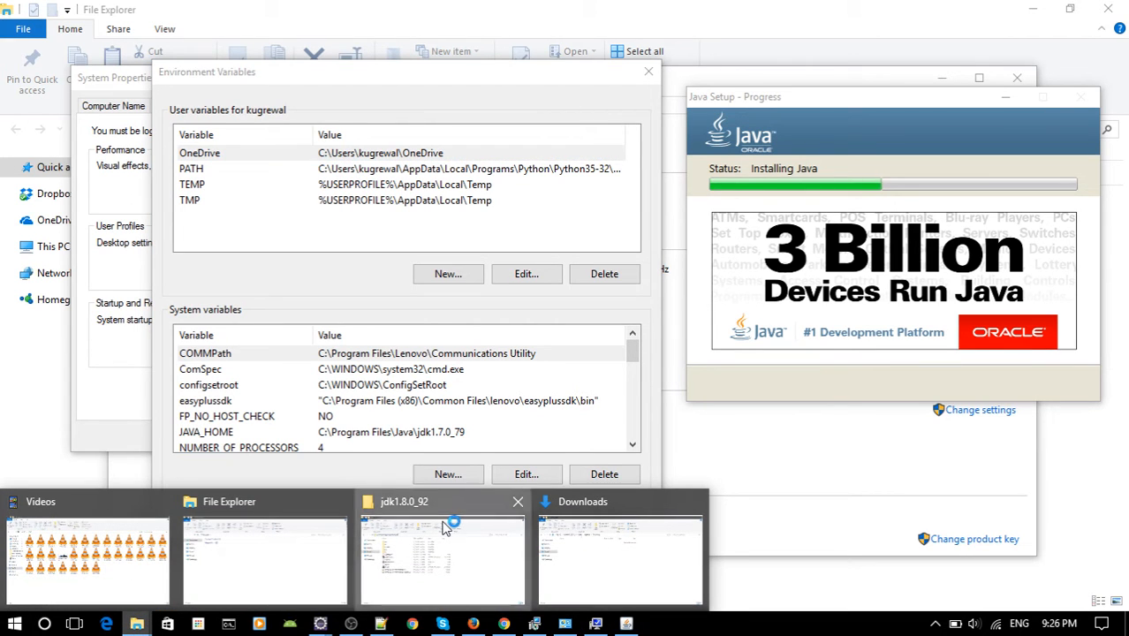
{"action": "left_click", "coordinate": [441, 521]}
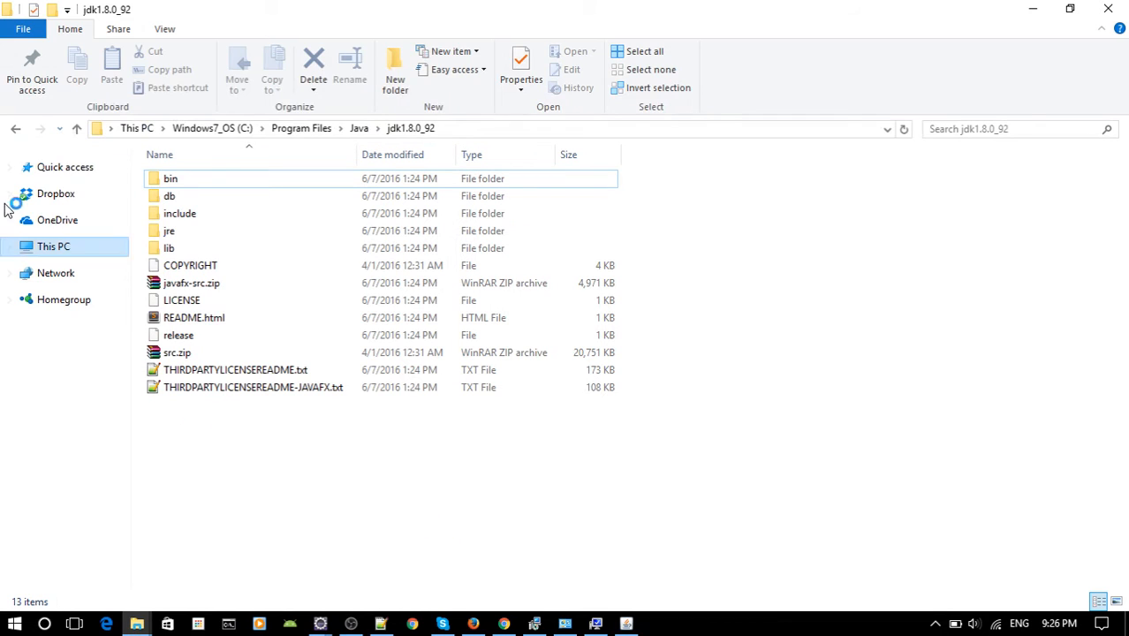
{"action": "left_click", "coordinate": [228, 133]}
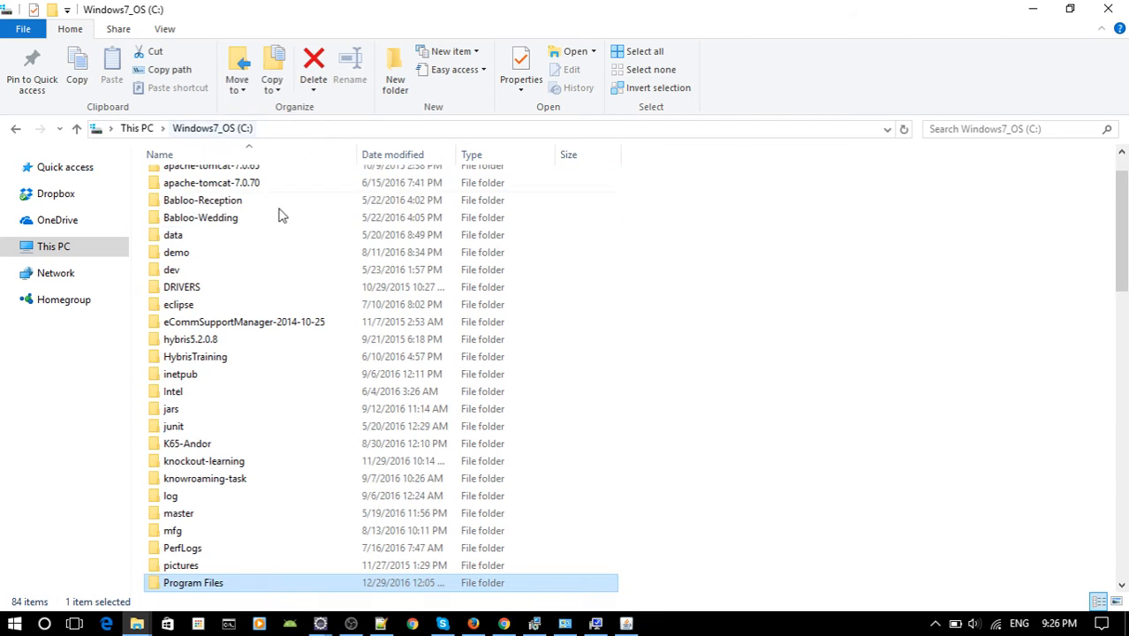
{"action": "double_click", "coordinate": [220, 588]}
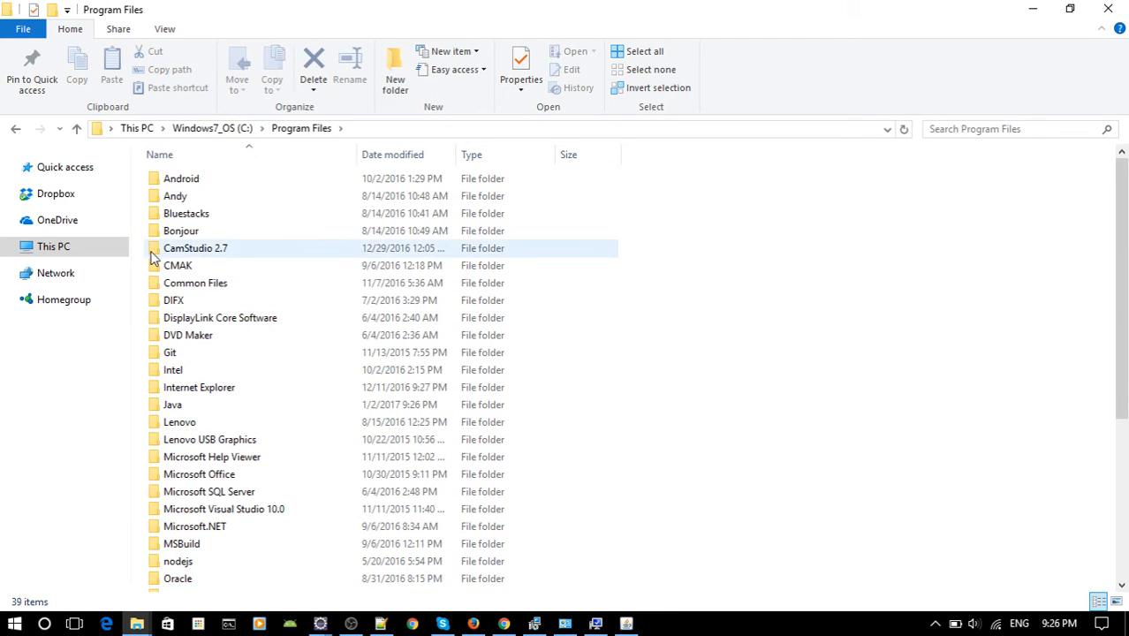
{"action": "left_click", "coordinate": [180, 407]}
{"action": "double_click", "coordinate": [231, 408]}
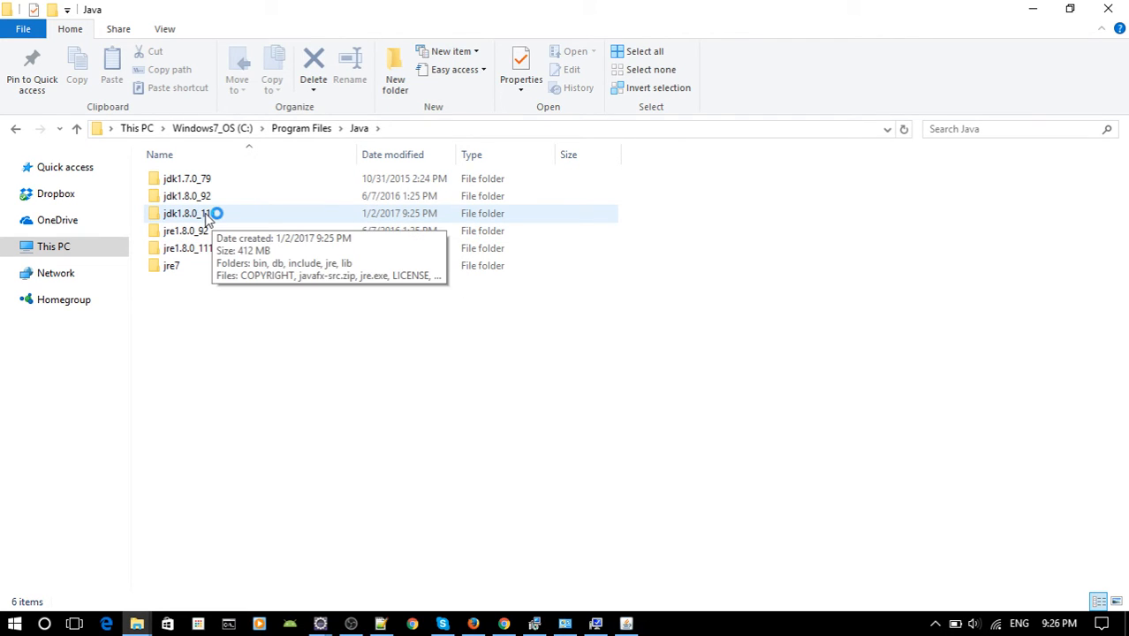
{"action": "double_click", "coordinate": [203, 220]}
{"action": "left_click", "coordinate": [508, 129]}
{"action": "key", "text": "ctrl+c"}
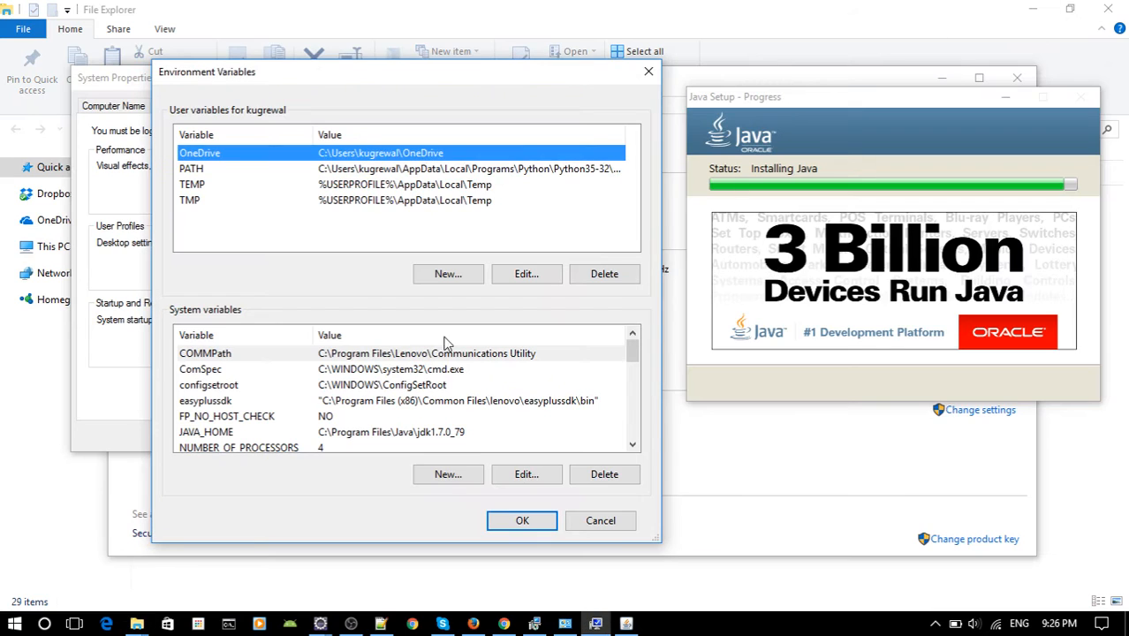
{"action": "scroll", "coordinate": [630, 351], "scroll_direction": "down", "scroll_amount": 1}
{"action": "scroll", "coordinate": [631, 352], "scroll_direction": "up", "scroll_amount": 1}
{"action": "double_click", "coordinate": [442, 432]}
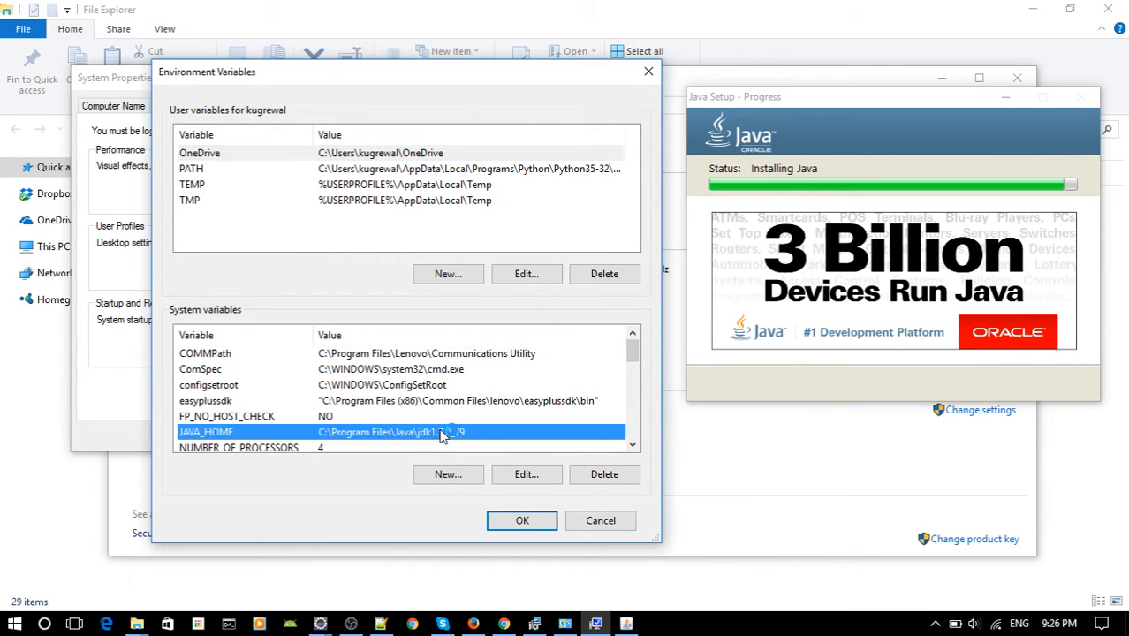
{"action": "left_click", "coordinate": [781, 350]}
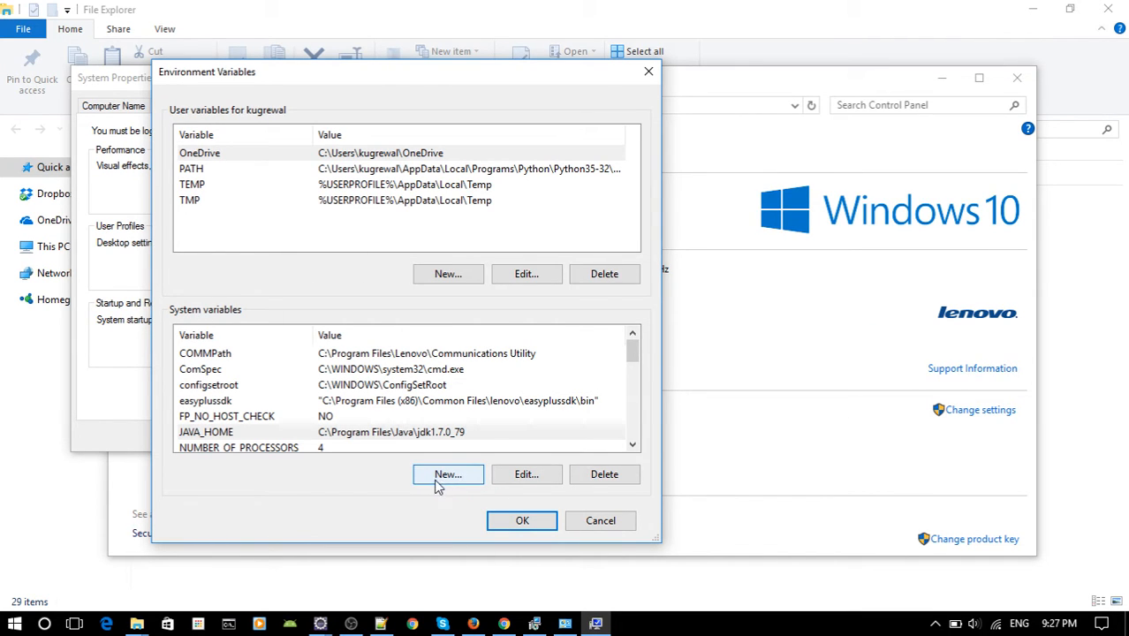
Create the system variable JAVA_HOME with the value C:\Program Files\Java\jdk1.8.0_111.
{"action": "left_click", "coordinate": [447, 474]}
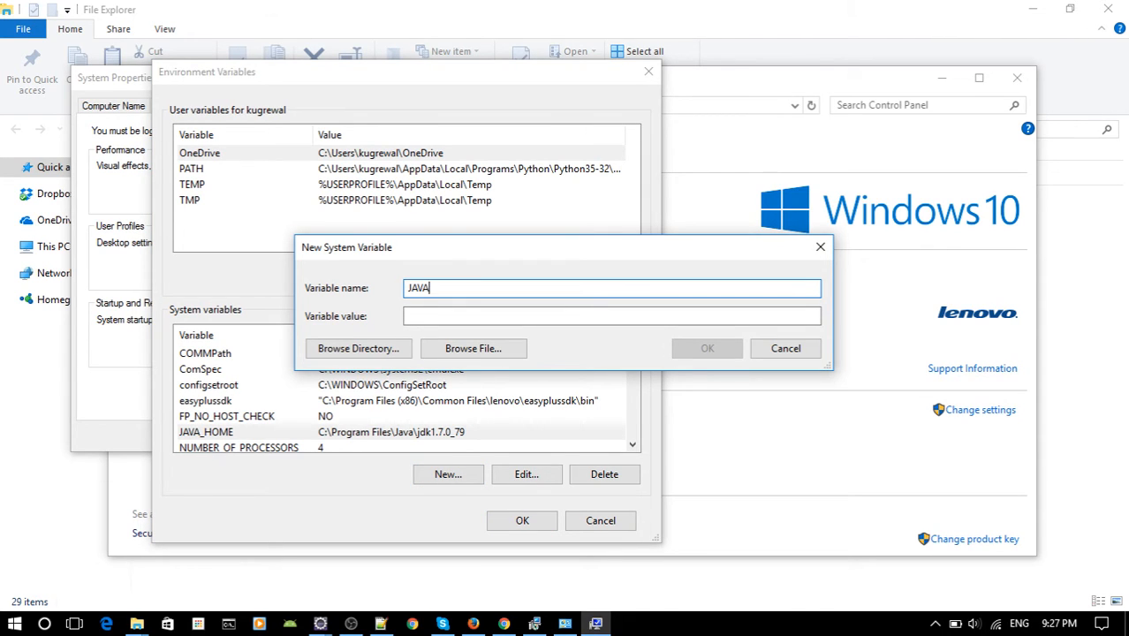
{"action": "left_click", "coordinate": [609, 315]}
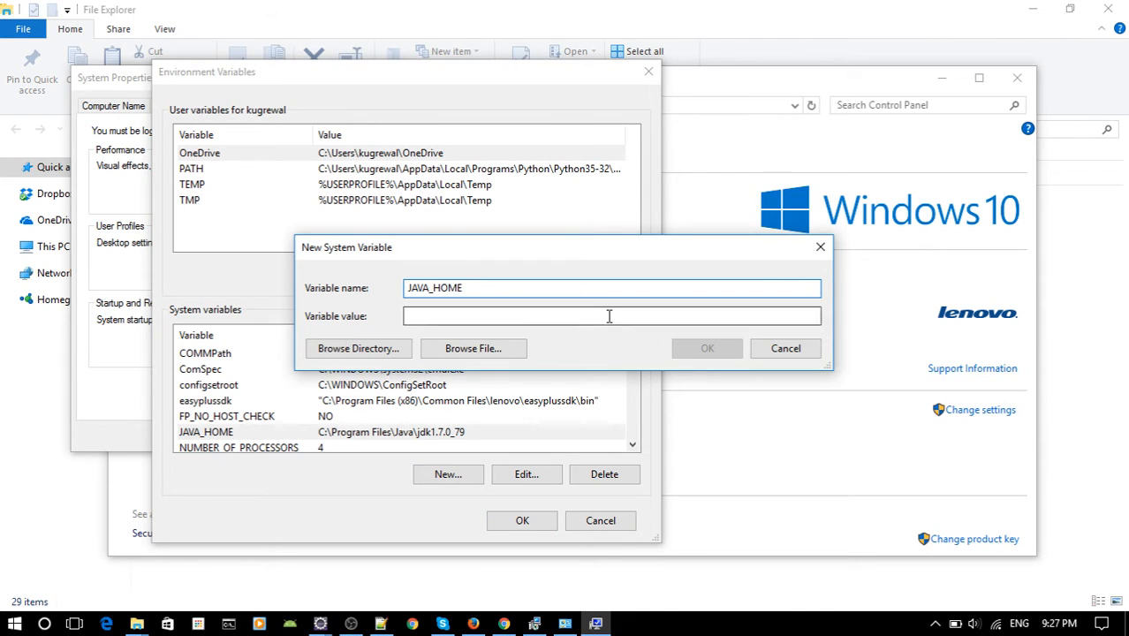
{"action": "key", "text": "ctrl+v"}
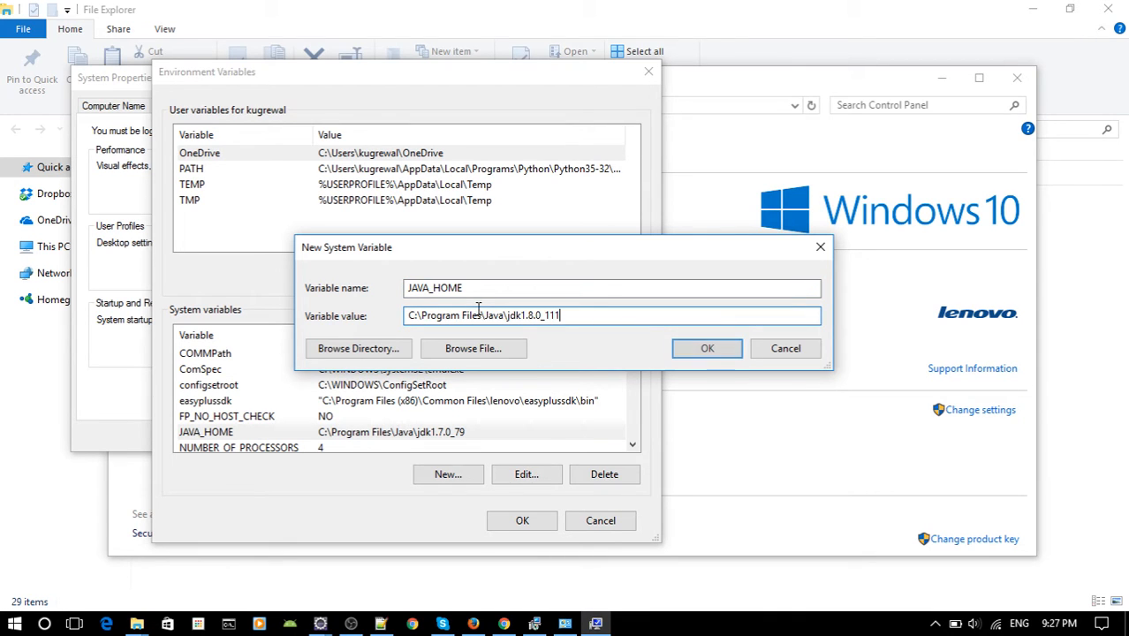
{"action": "left_click_drag", "start_coordinate": [572, 311], "coordinate": [524, 287]}
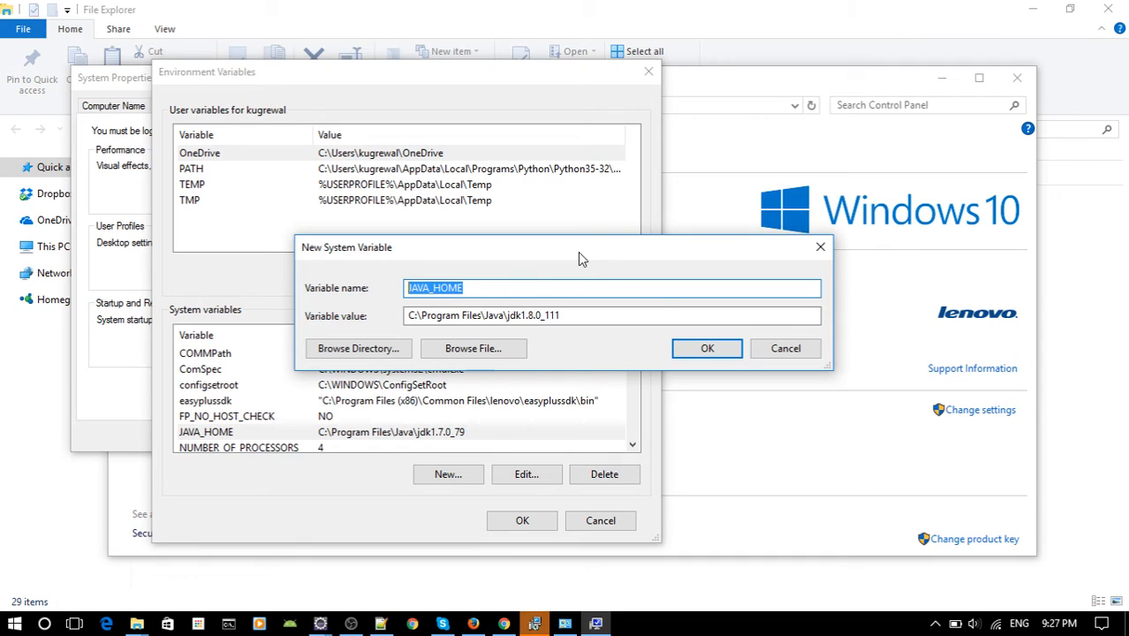
{"action": "left_click", "coordinate": [708, 349]}
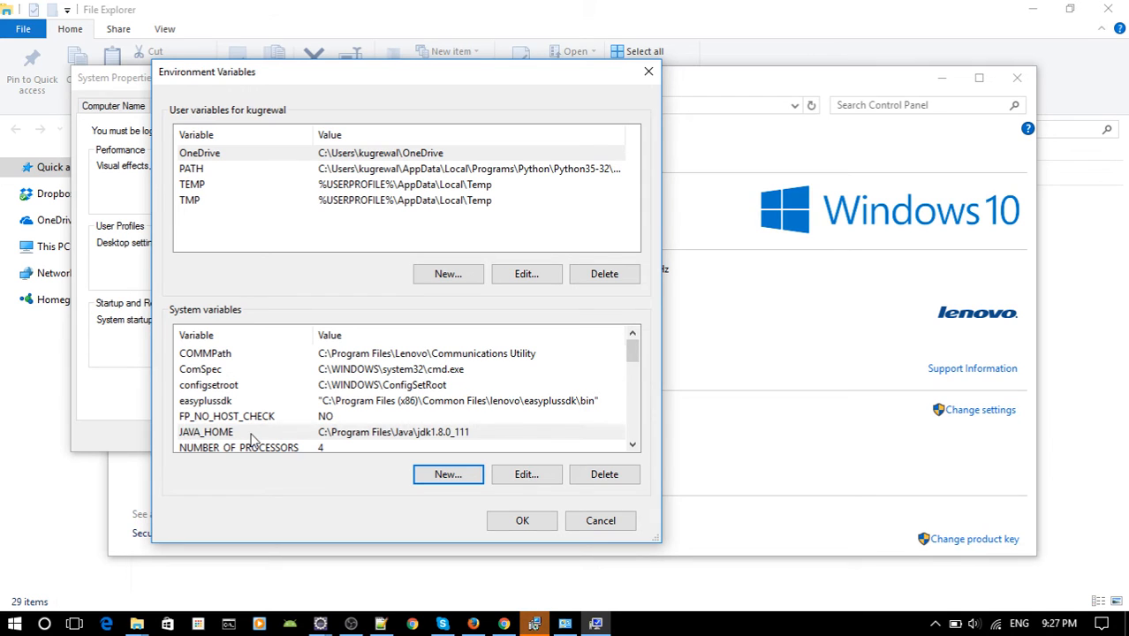
Close the completed JDK installer and move the Environment Variables dialog slightly higher.
{"action": "left_click", "coordinate": [538, 624]}
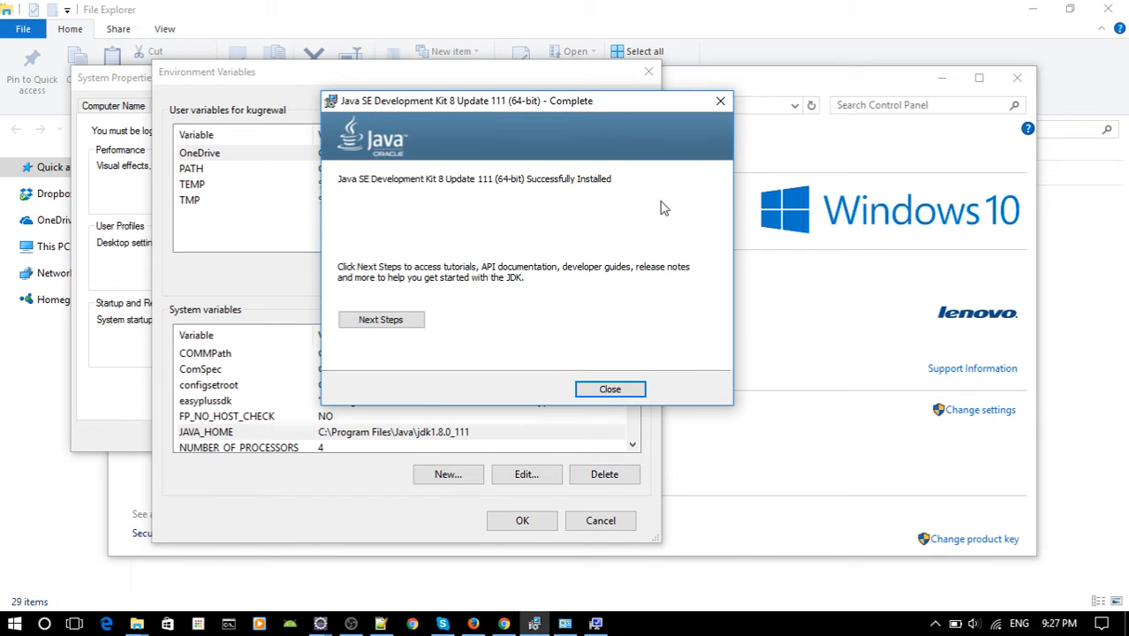
{"action": "left_click", "coordinate": [610, 389]}
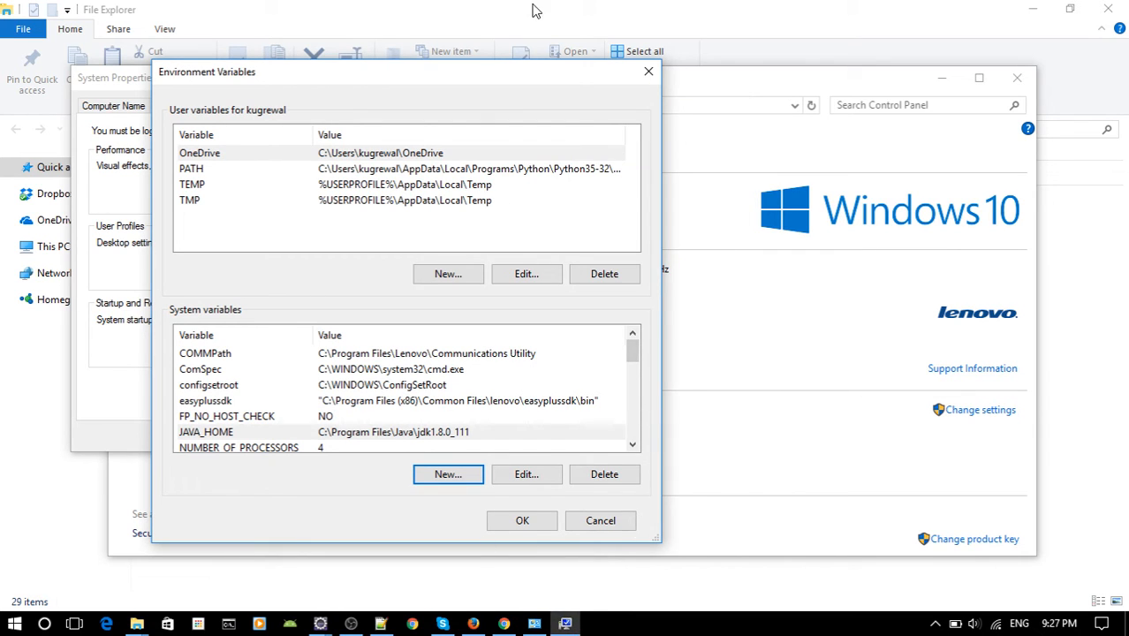
{"action": "left_click_drag", "start_coordinate": [497, 75], "coordinate": [510, 42]}
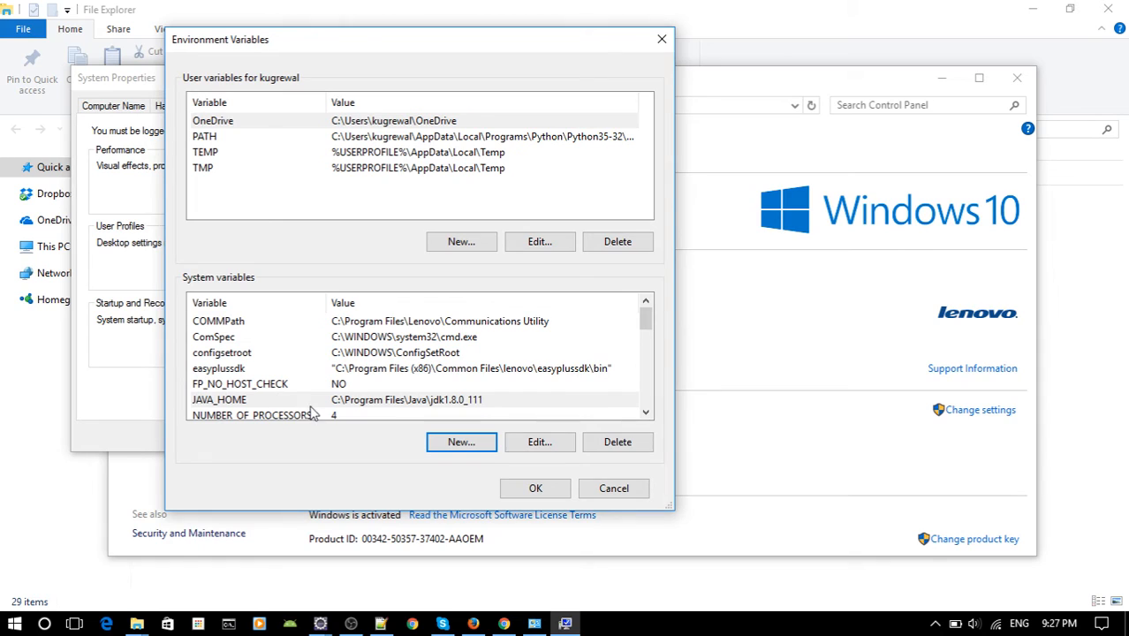
{"action": "scroll", "coordinate": [382, 398], "scroll_direction": "down", "scroll_amount": 1}
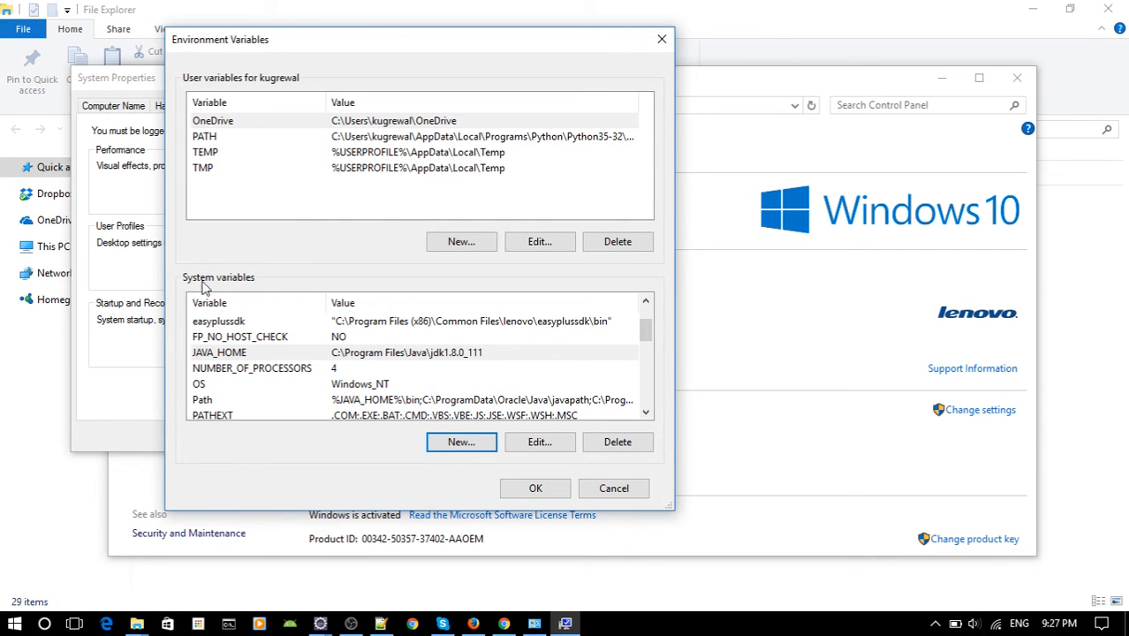
{"action": "left_click", "coordinate": [207, 401]}
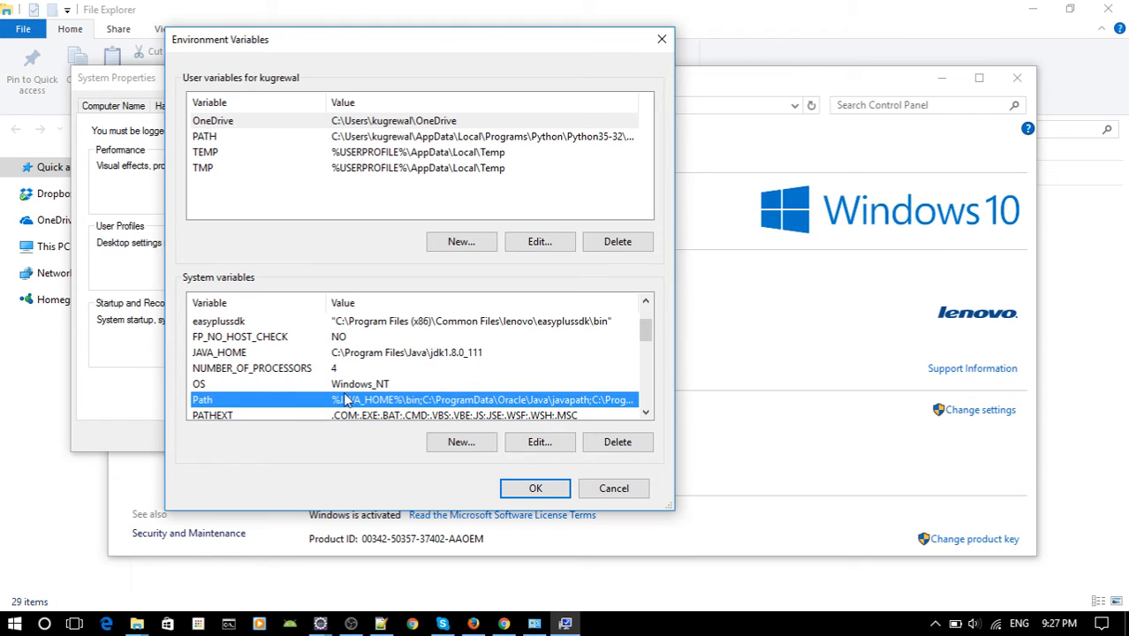
{"action": "double_click", "coordinate": [408, 400]}
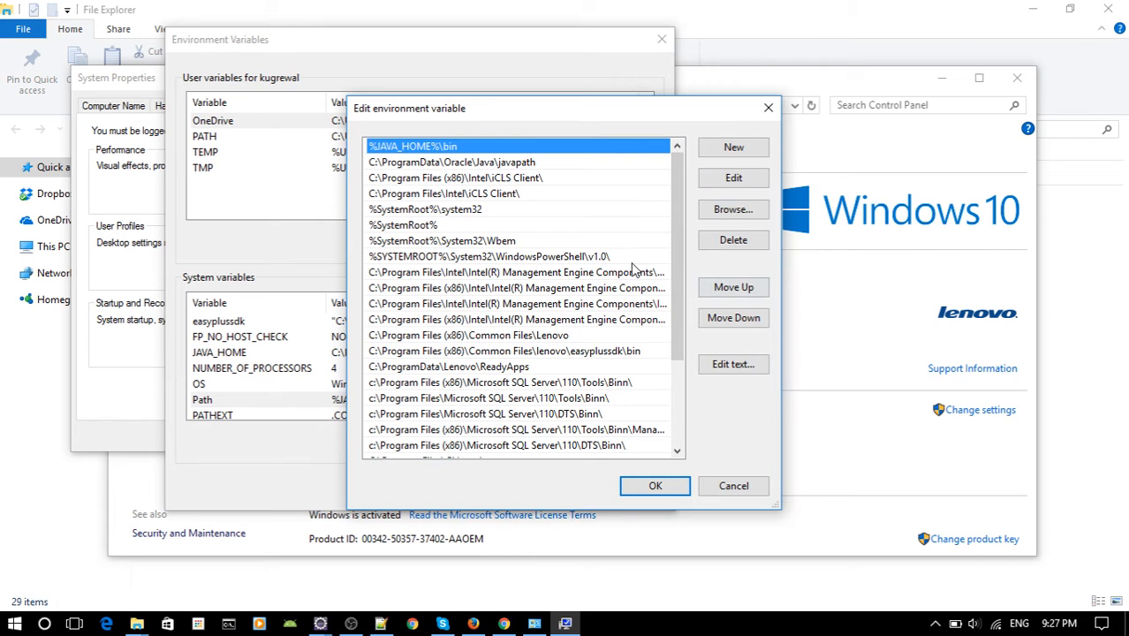
{"action": "left_click", "coordinate": [740, 369]}
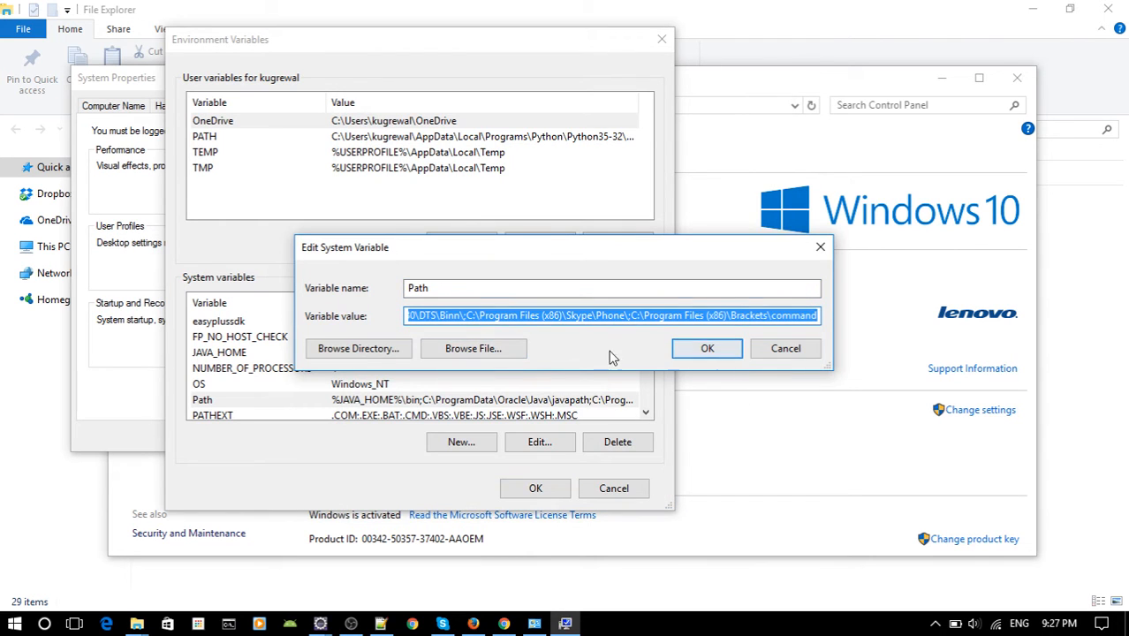
{"action": "left_click_drag", "start_coordinate": [570, 238], "coordinate": [491, 212]}
{"action": "left_click", "coordinate": [749, 280]}
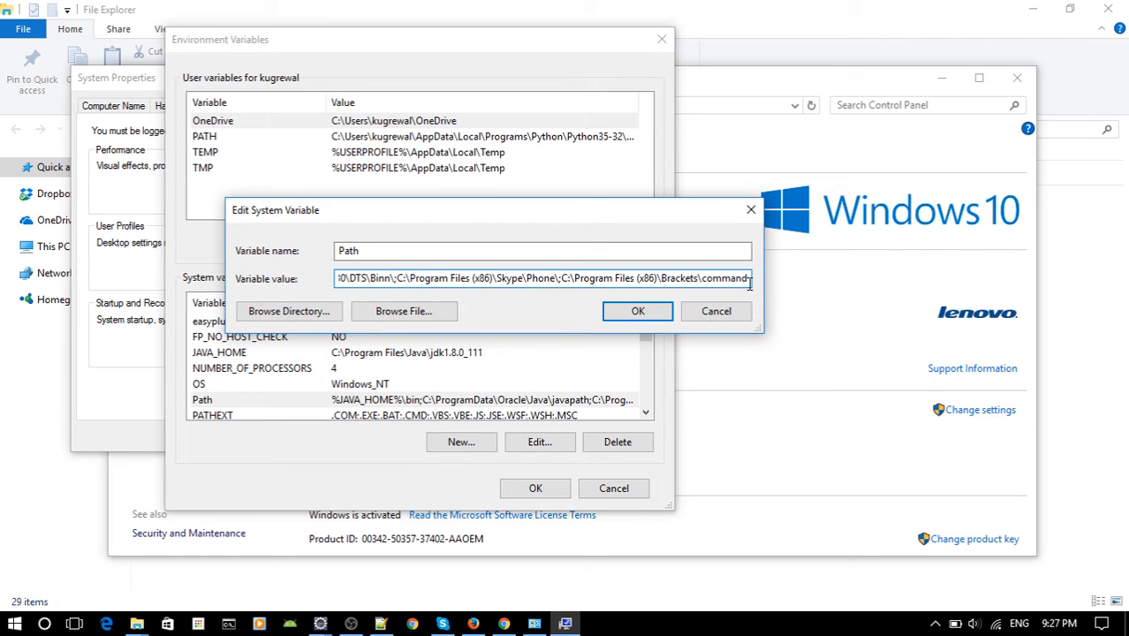
{"action": "left_click", "coordinate": [716, 311]}
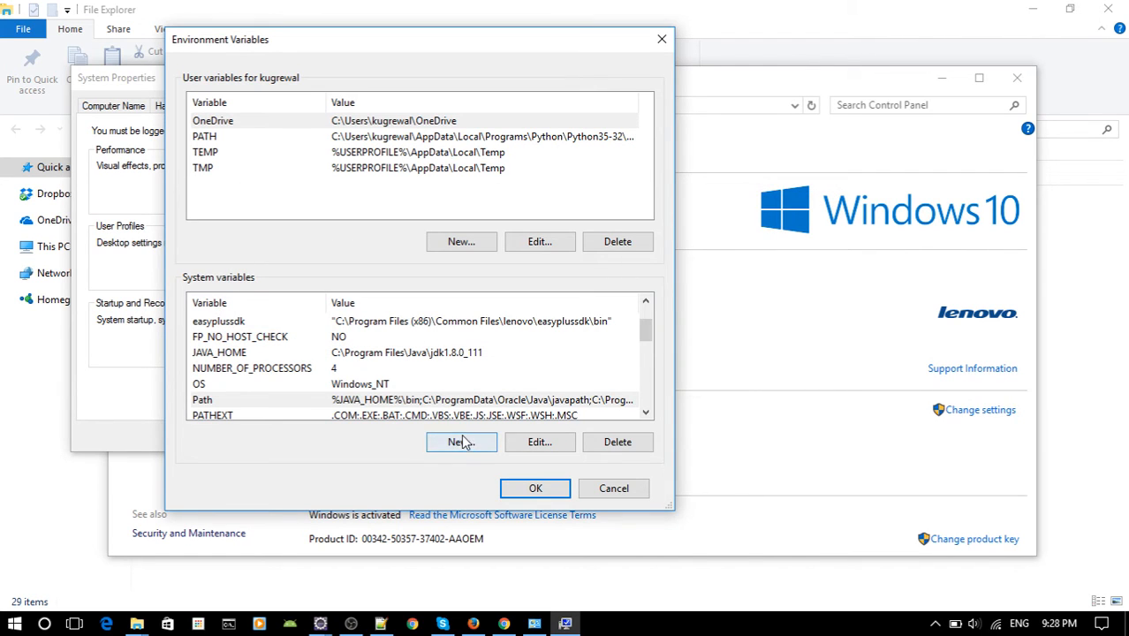
Try appending ;%JAVA_HOME%\bin to the end of the system variable Path as text, and delete the appended entry again.
{"action": "left_click", "coordinate": [469, 400]}
{"action": "left_click", "coordinate": [537, 441]}
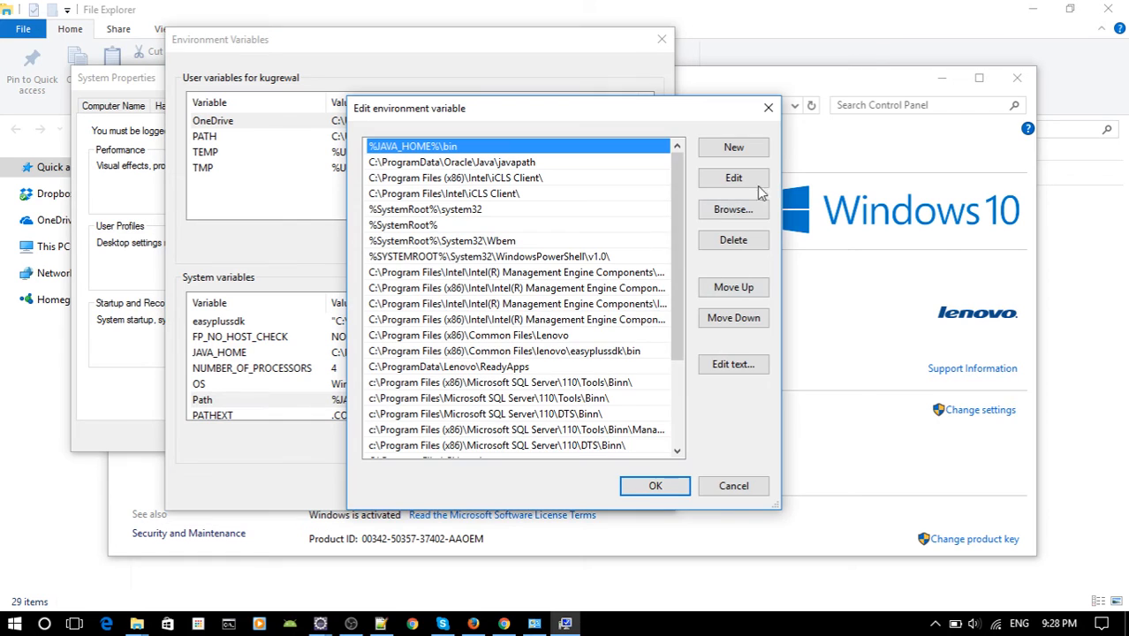
{"action": "left_click", "coordinate": [732, 149]}
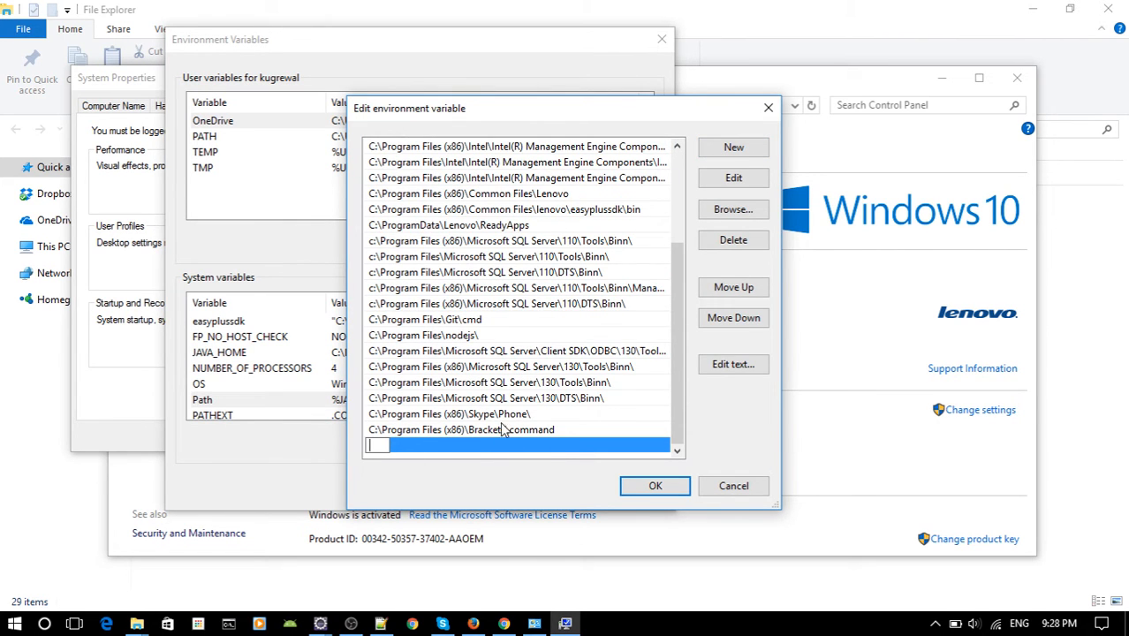
{"action": "left_click", "coordinate": [720, 366]}
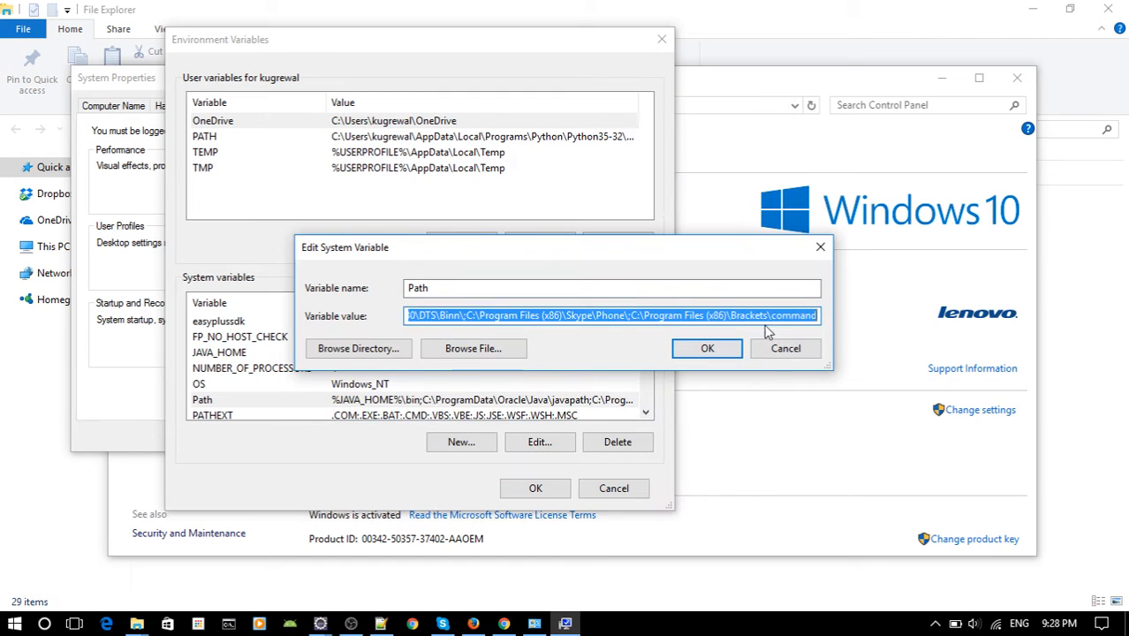
{"action": "left_click", "coordinate": [812, 316]}
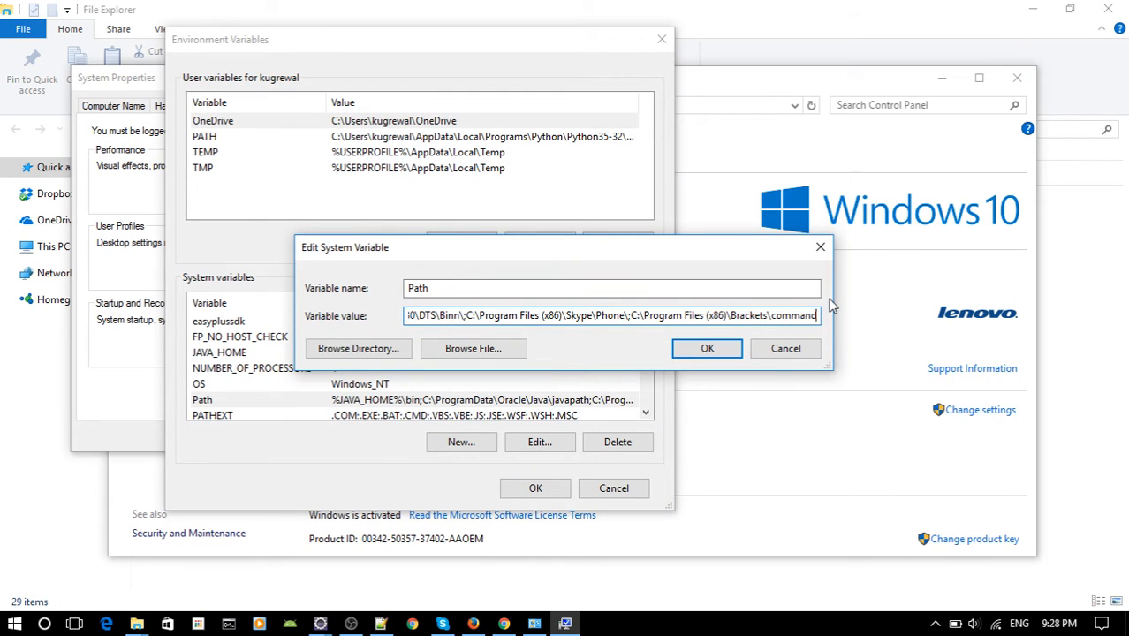
{"action": "type", "text": ";"}
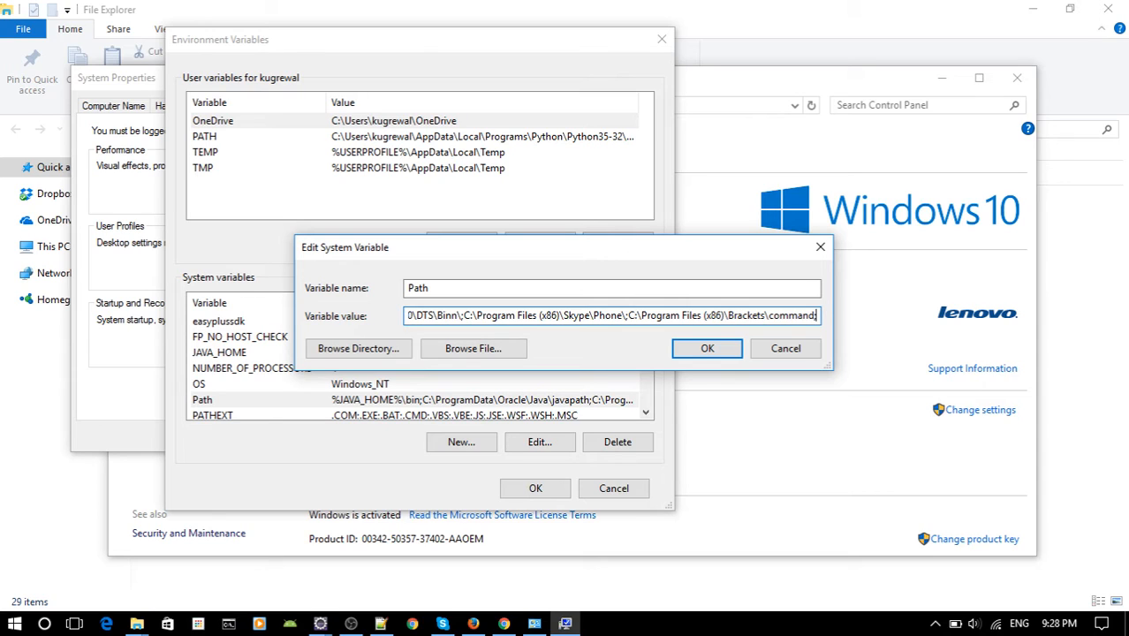
{"action": "type", "text": "%"}
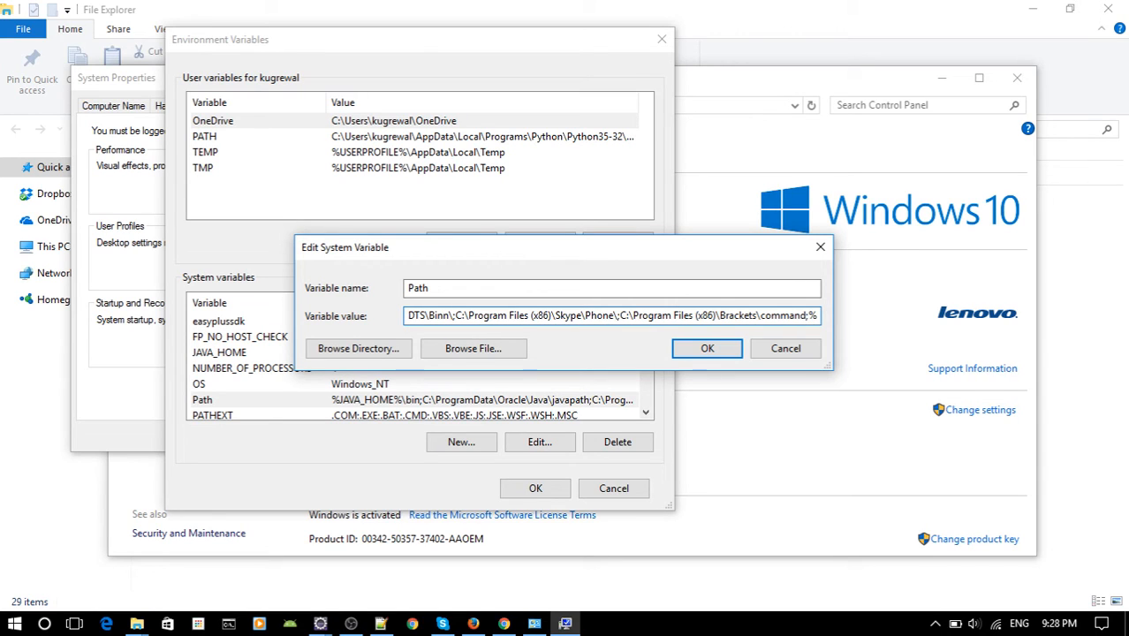
{"action": "type", "text": "J"}
{"action": "type", "text": "AVA"}
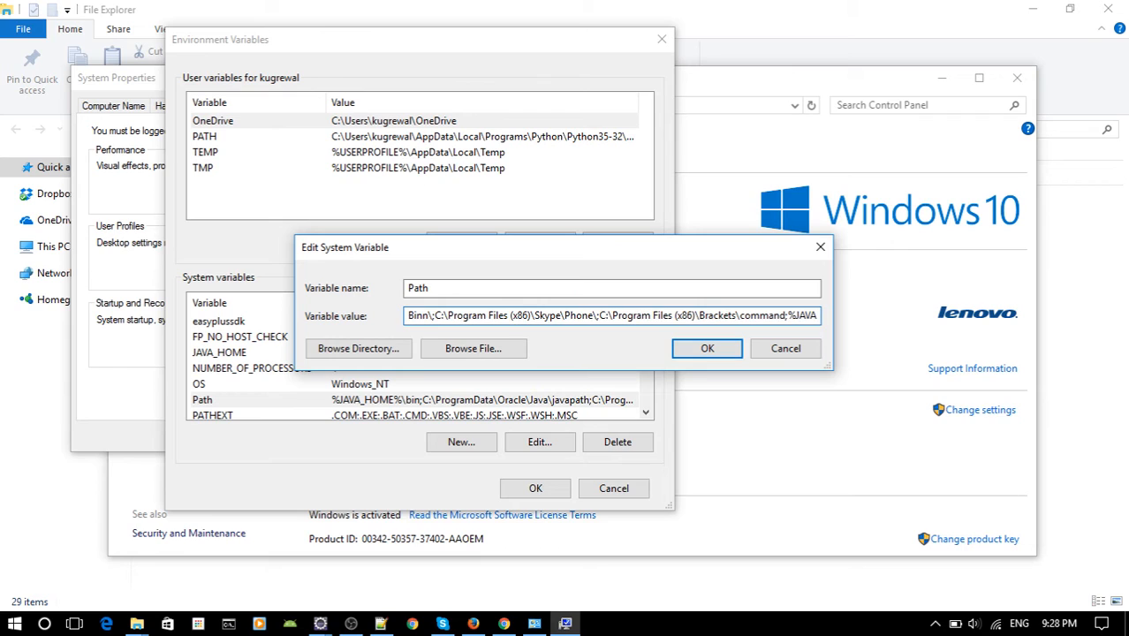
{"action": "type", "text": "_HOME"}
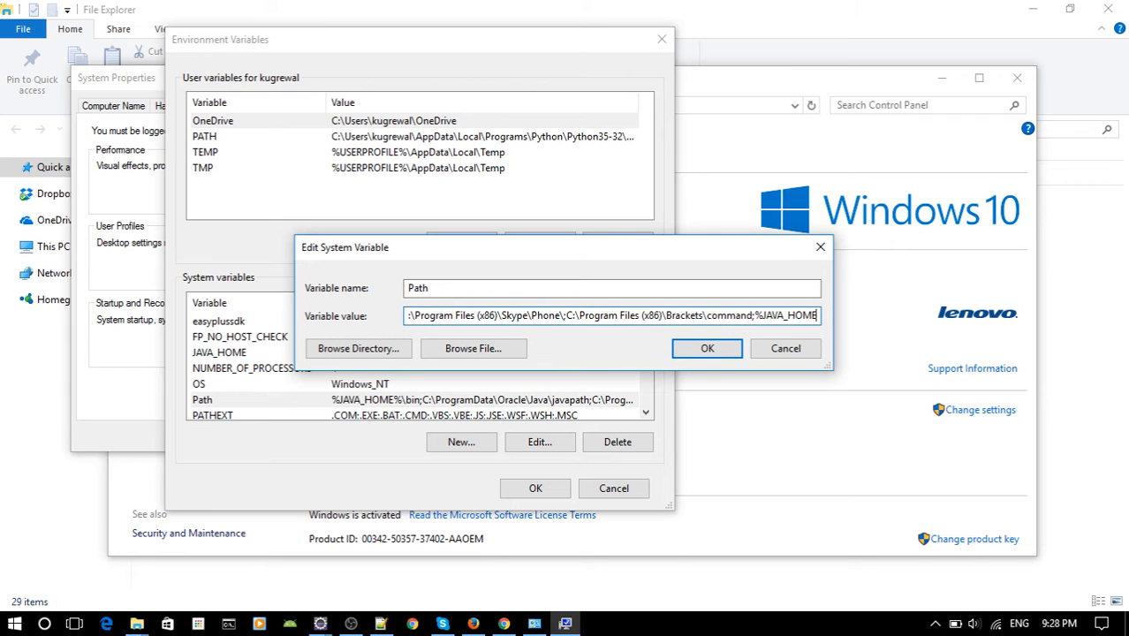
{"action": "type", "text": "%"}
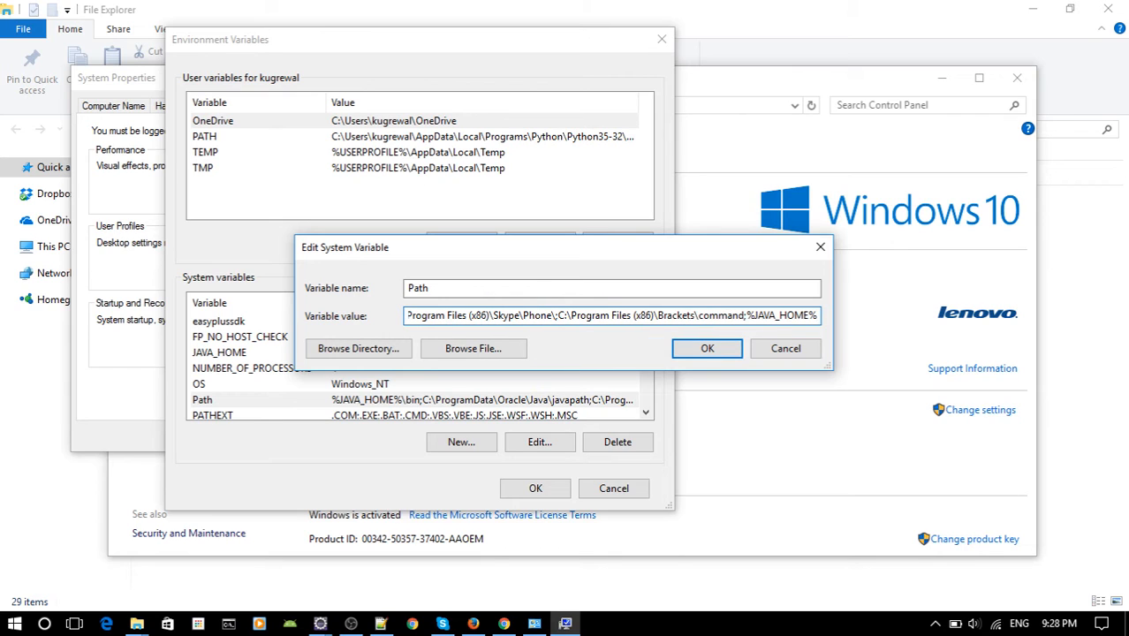
{"action": "type", "text": "\\"}
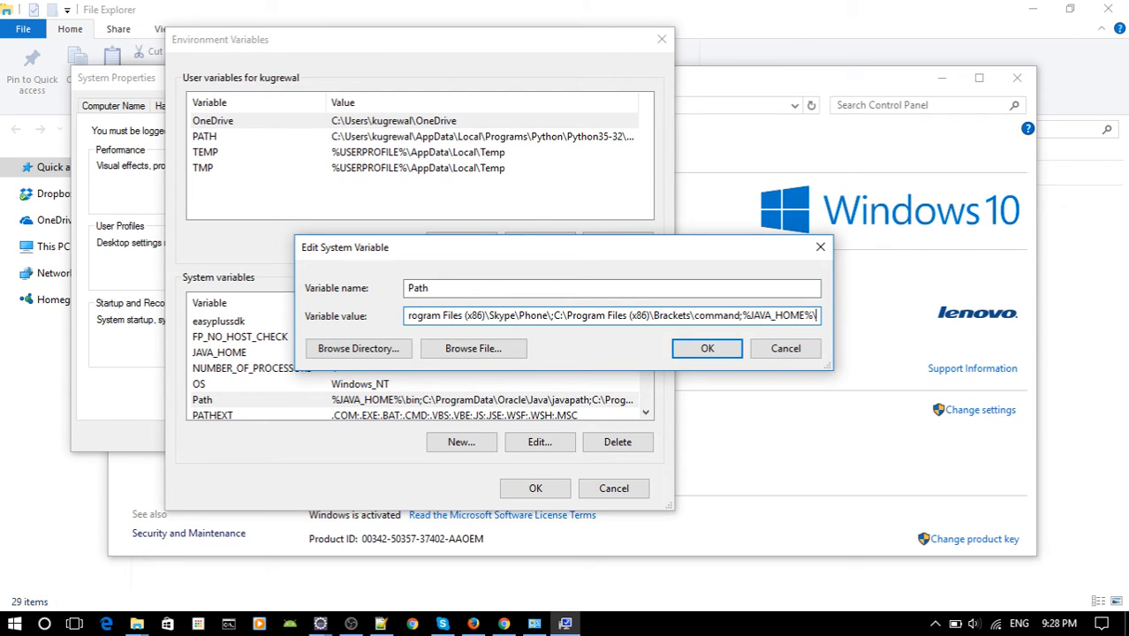
{"action": "type", "text": "bin"}
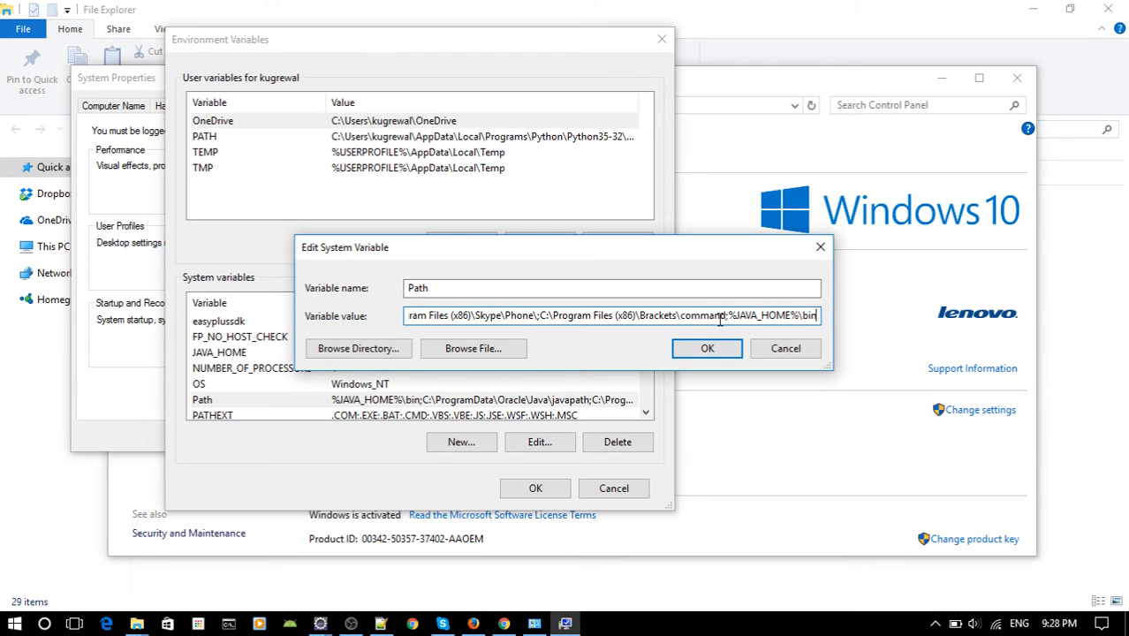
{"action": "left_click_drag", "start_coordinate": [736, 321], "coordinate": [813, 322]}
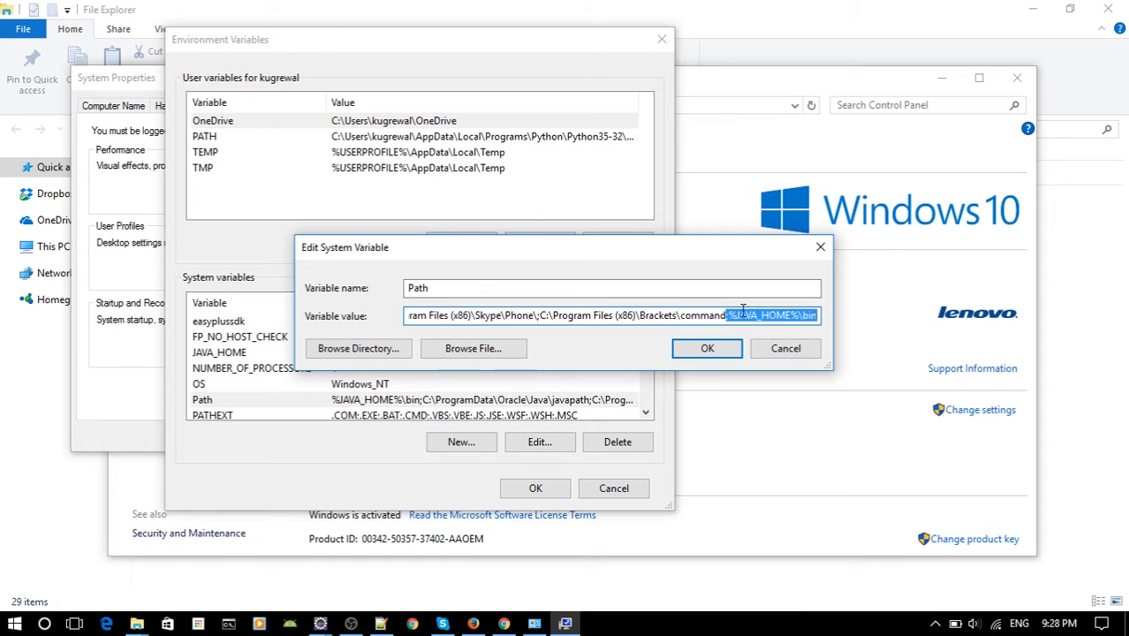
{"action": "key", "text": "BackSpace"}
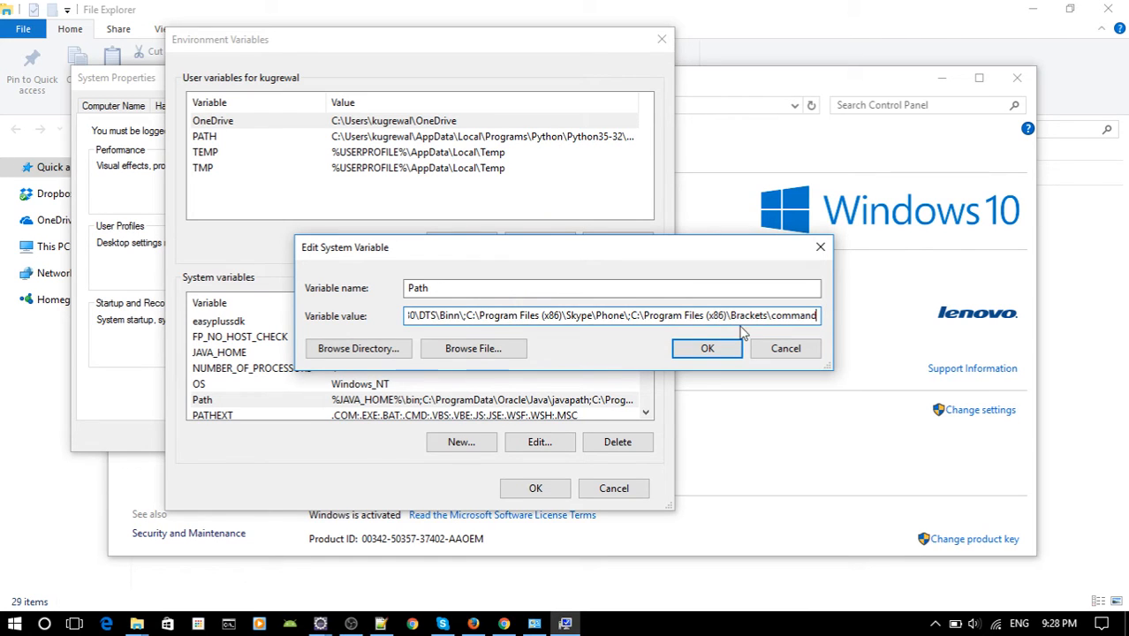
Examine the Path value from the %JAVA_HOME%\bin entry at its beginning through to its end.
{"action": "left_click_drag", "start_coordinate": [432, 315], "coordinate": [375, 316]}
{"action": "left_click", "coordinate": [433, 318]}
{"action": "left_click_drag", "start_coordinate": [482, 321], "coordinate": [335, 322]}
{"action": "left_click", "coordinate": [429, 316]}
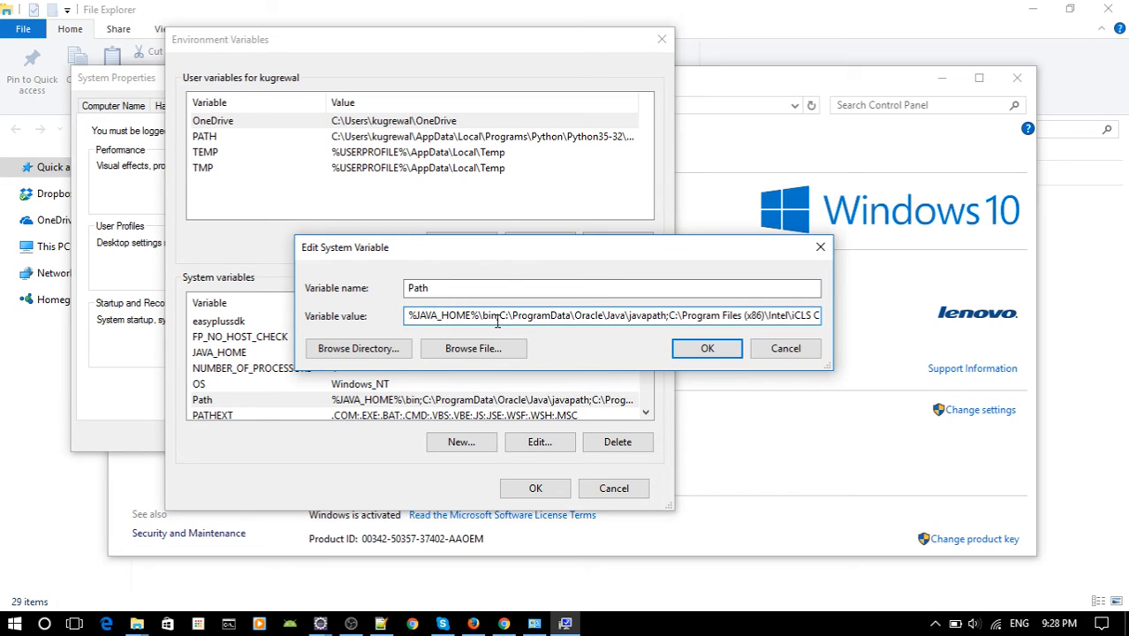
{"action": "left_click_drag", "start_coordinate": [500, 320], "coordinate": [426, 318]}
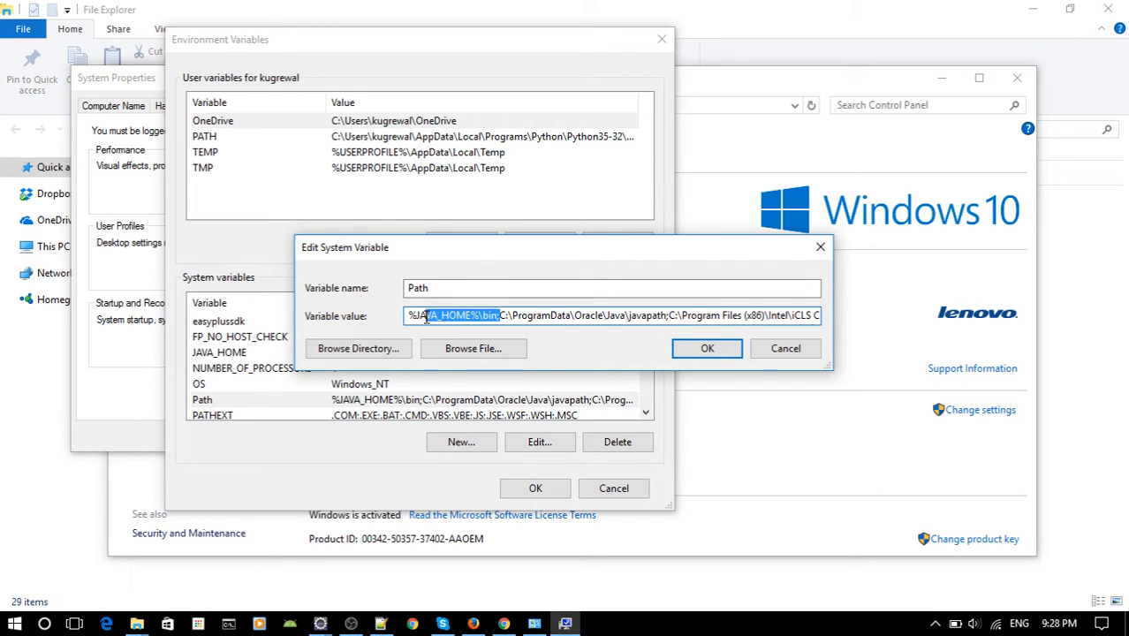
{"action": "left_click", "coordinate": [502, 315]}
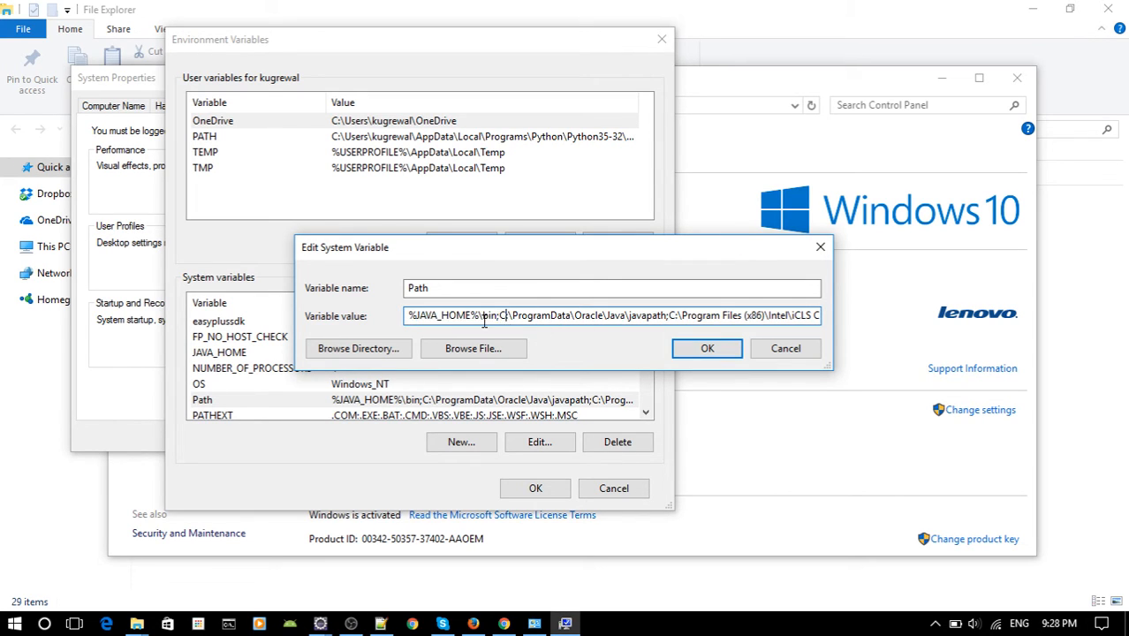
{"action": "left_click_drag", "start_coordinate": [499, 319], "coordinate": [408, 318]}
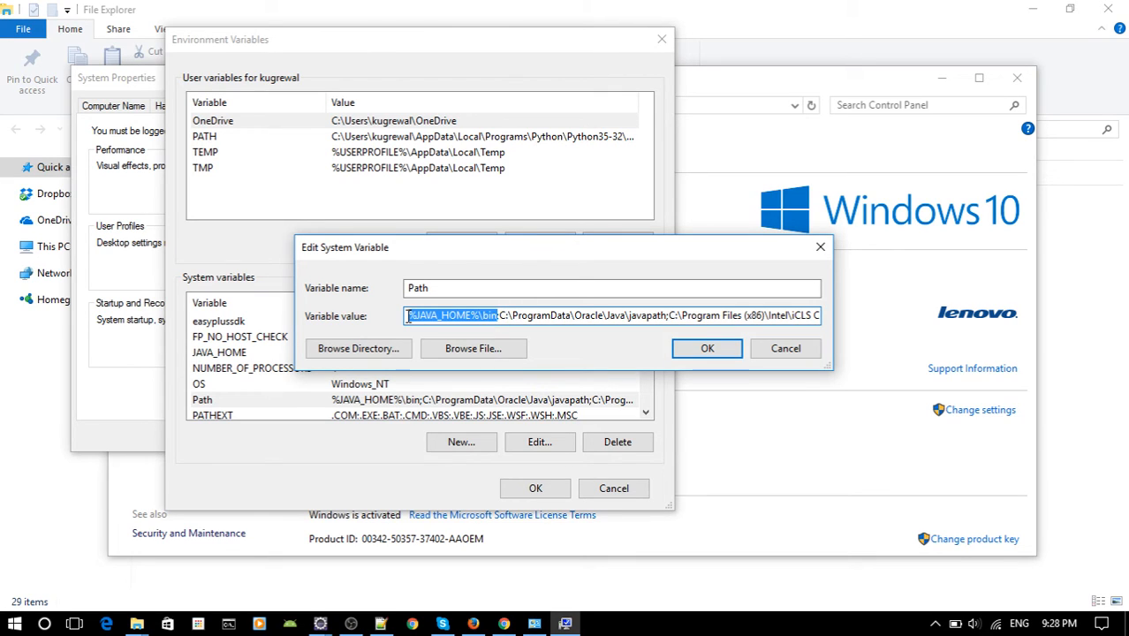
{"action": "left_click", "coordinate": [502, 319]}
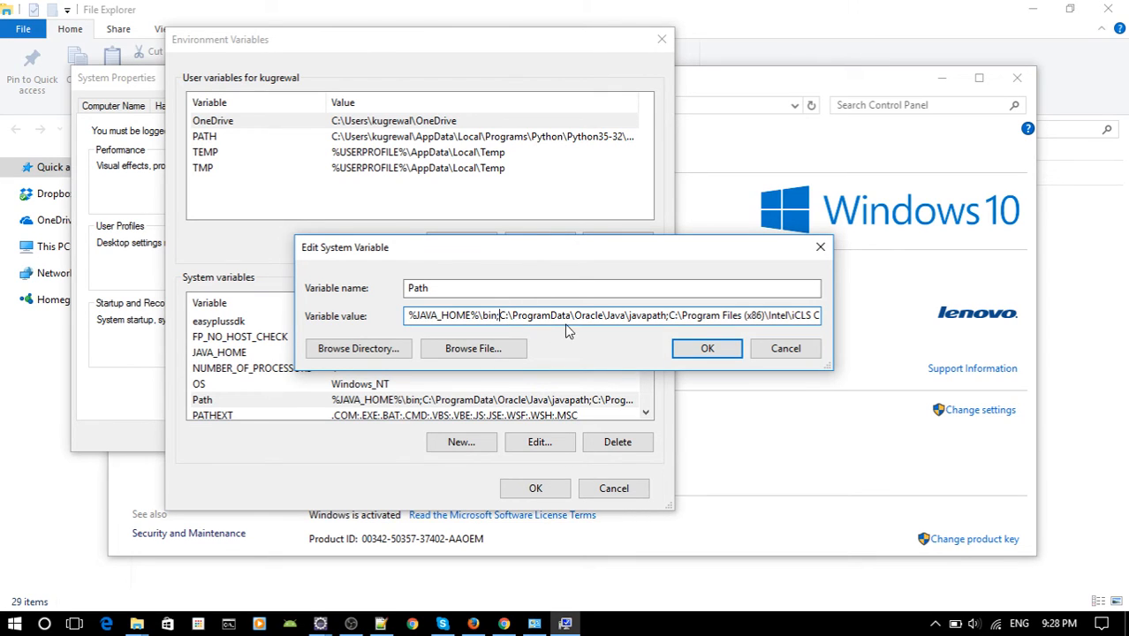
{"action": "left_click_drag", "start_coordinate": [568, 318], "coordinate": [814, 320]}
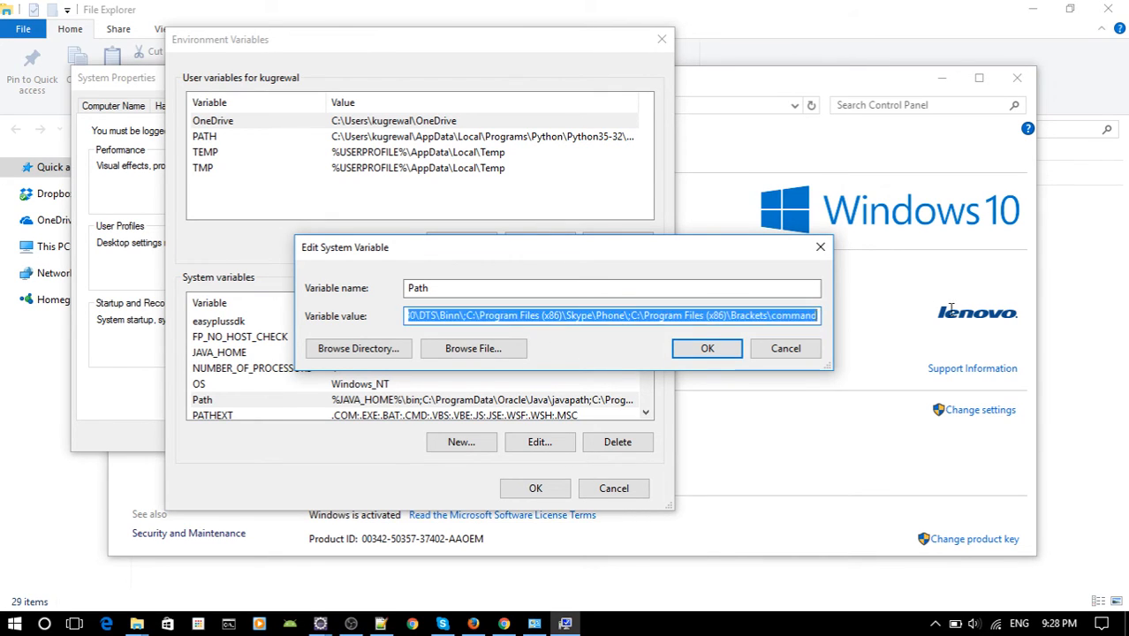
{"action": "left_click", "coordinate": [814, 317]}
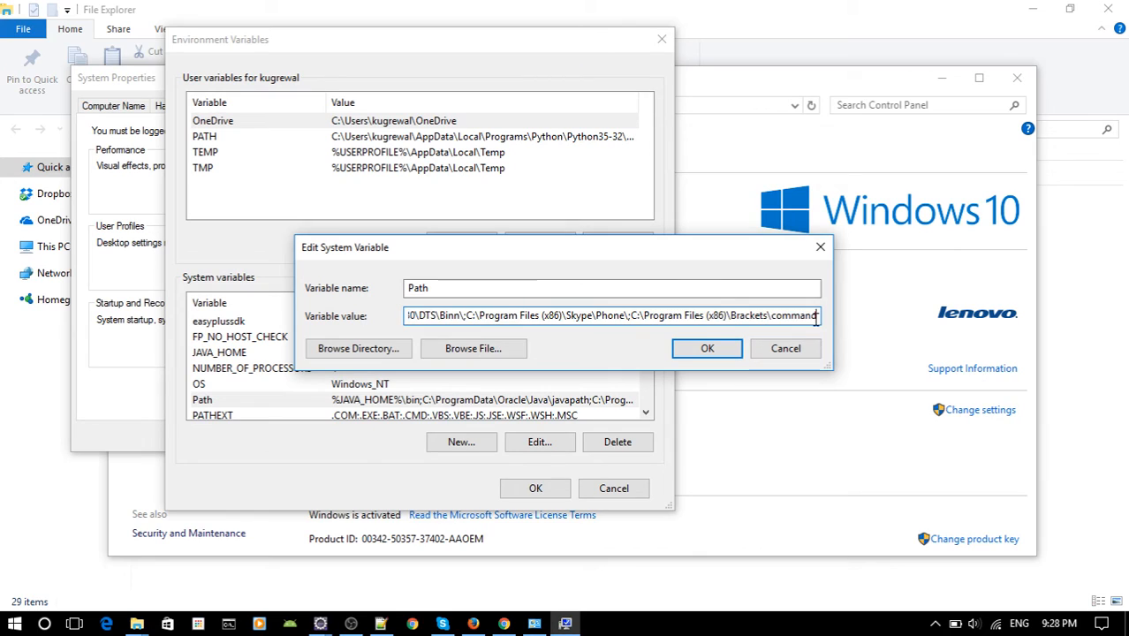
Confirm the Path variable and the environment variable settings, and close System Properties and the System window.
{"action": "left_click", "coordinate": [718, 351]}
{"action": "left_click", "coordinate": [525, 489]}
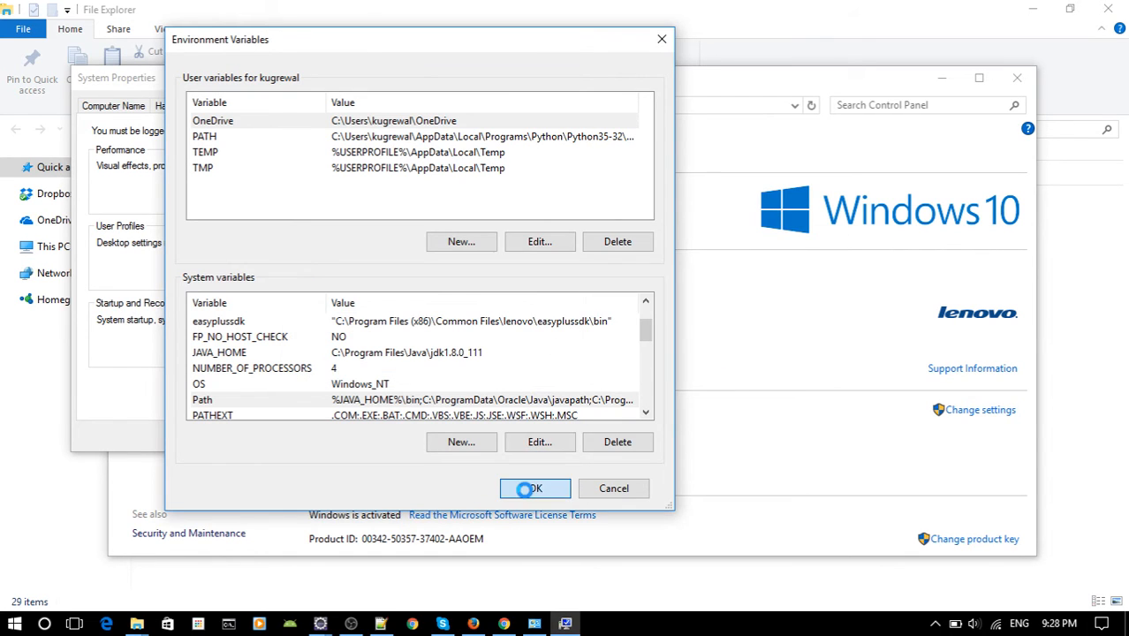
{"action": "left_click", "coordinate": [239, 439]}
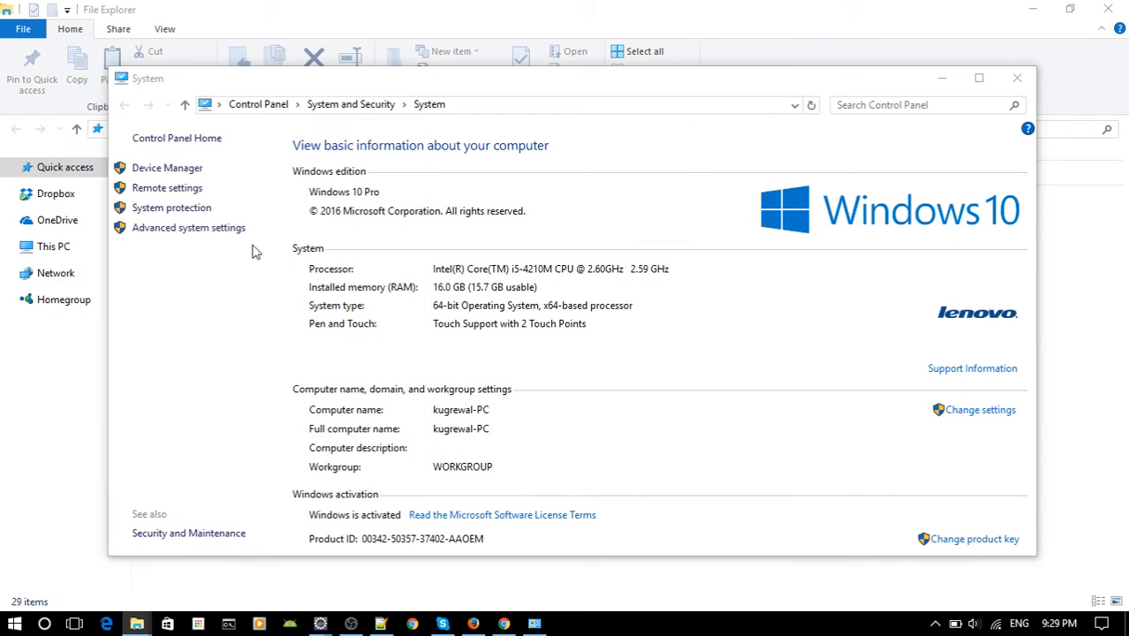
{"action": "left_click", "coordinate": [1016, 79]}
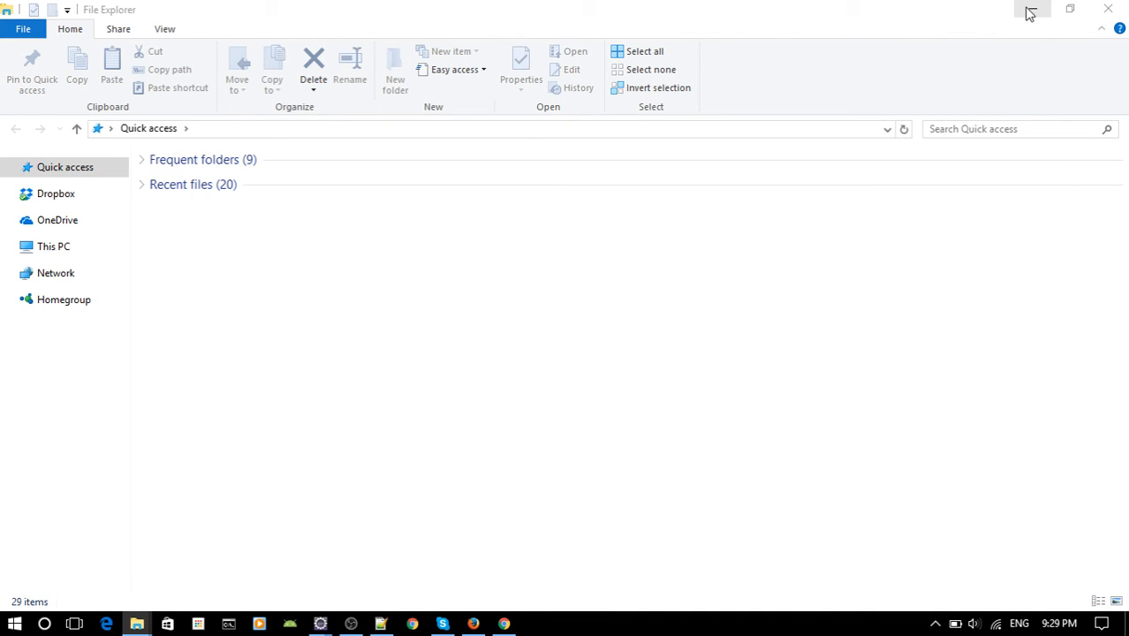
Switch to Firefox and open the folder containing the downloaded eclipse-jee-luna-SR2-win32-x86_64.zip.
{"action": "left_click", "coordinate": [472, 624]}
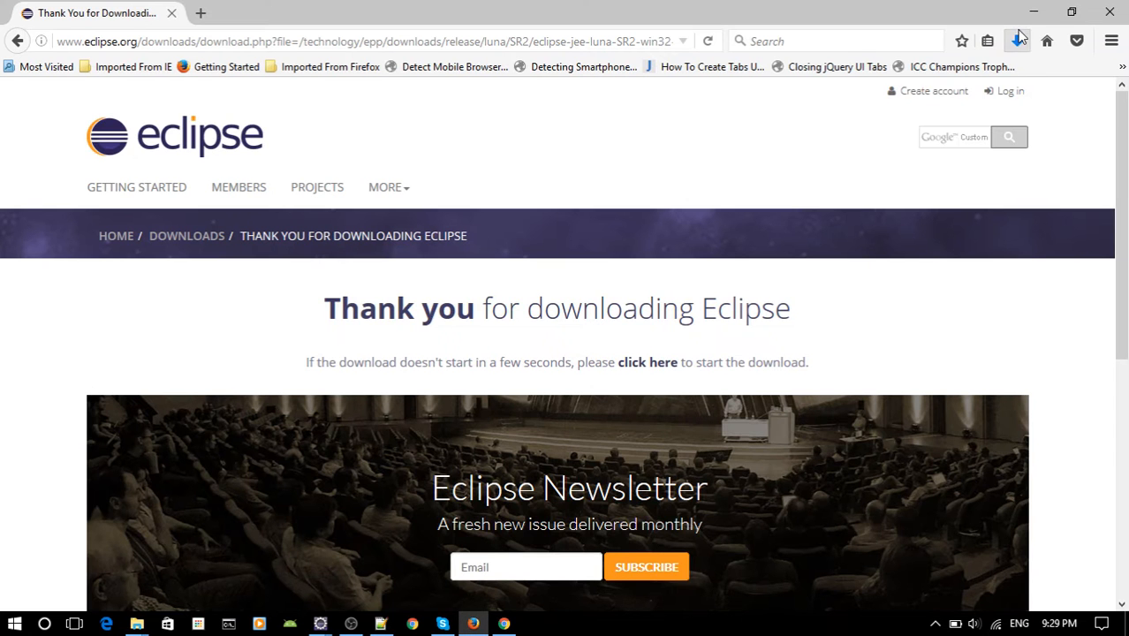
{"action": "left_click", "coordinate": [1017, 41]}
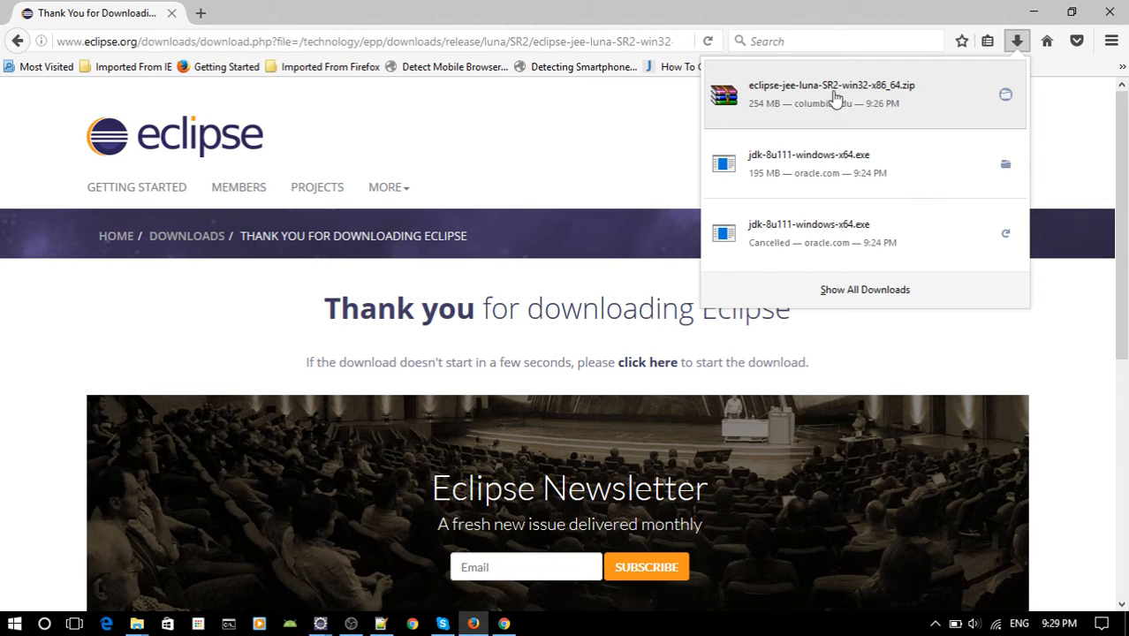
{"action": "left_click", "coordinate": [882, 100]}
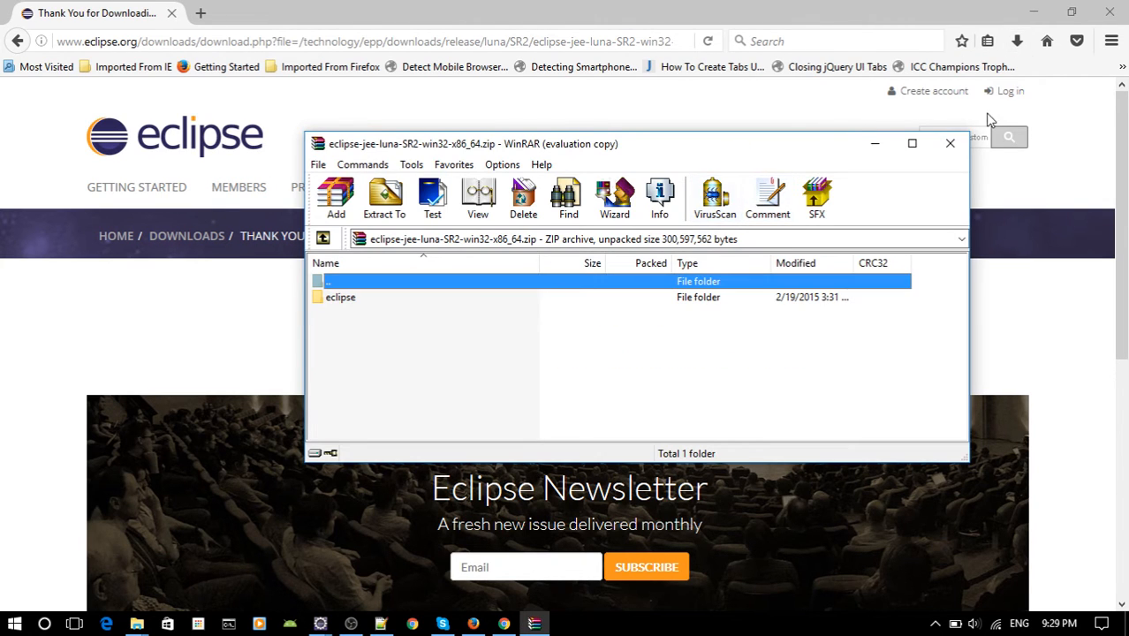
{"action": "left_click", "coordinate": [951, 146]}
{"action": "left_click", "coordinate": [1016, 41]}
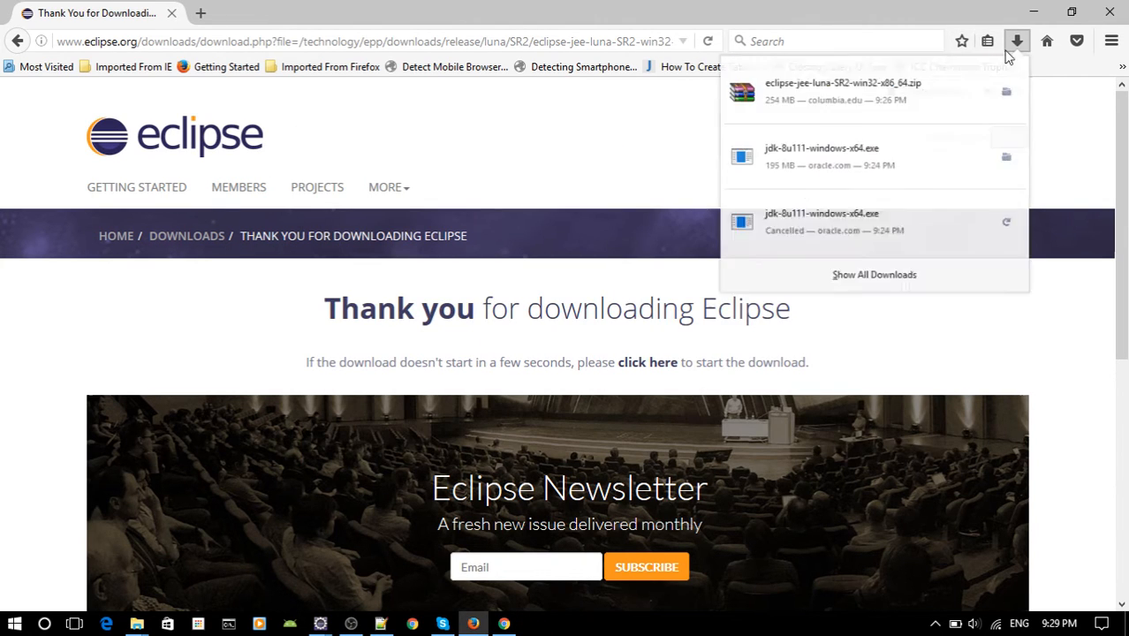
{"action": "right_click", "coordinate": [923, 105]}
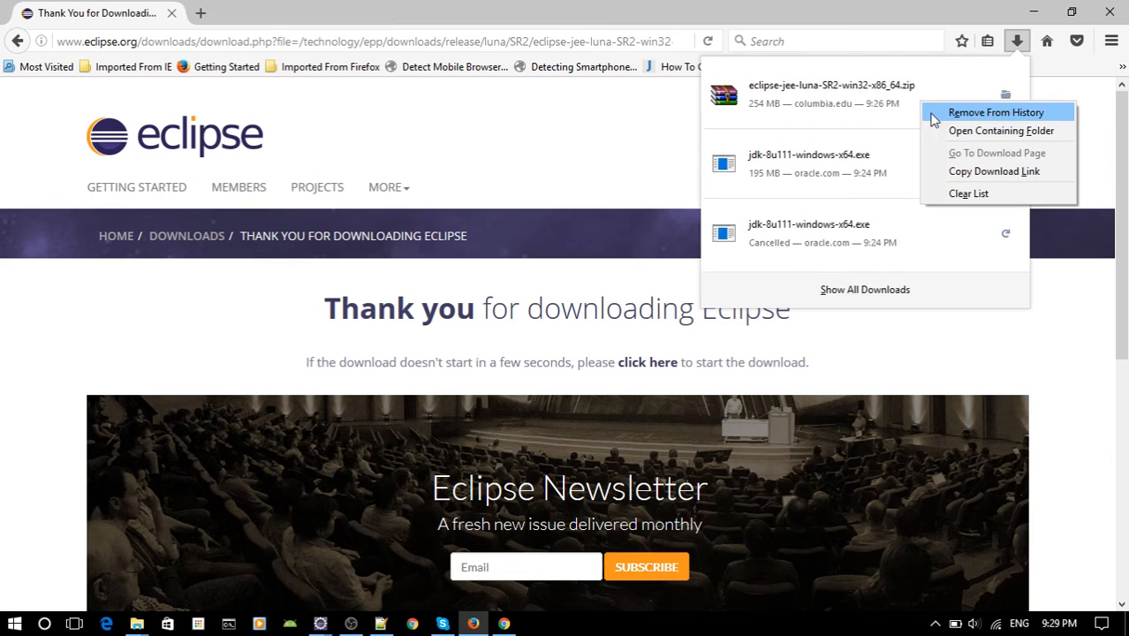
{"action": "left_click", "coordinate": [1000, 131]}
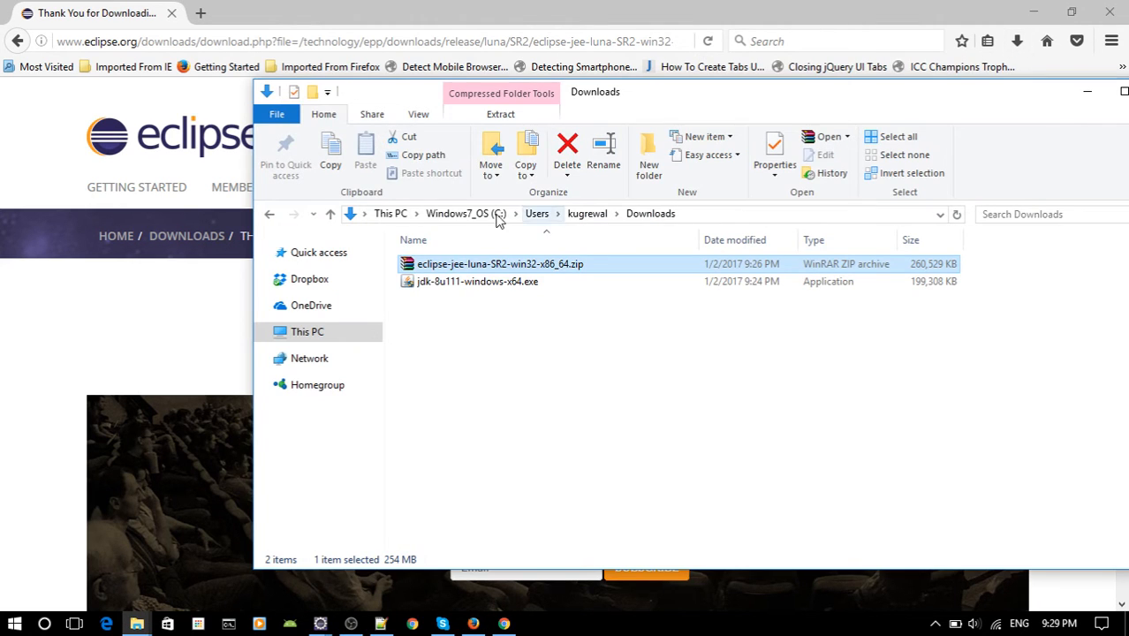
Minimize the browser, open eclipse-jee-luna-SR2-win32-x86_64.zip from Downloads, and extract its eclipse folder into Downloads.
{"action": "left_click", "coordinate": [1033, 12]}
{"action": "left_click", "coordinate": [1031, 9]}
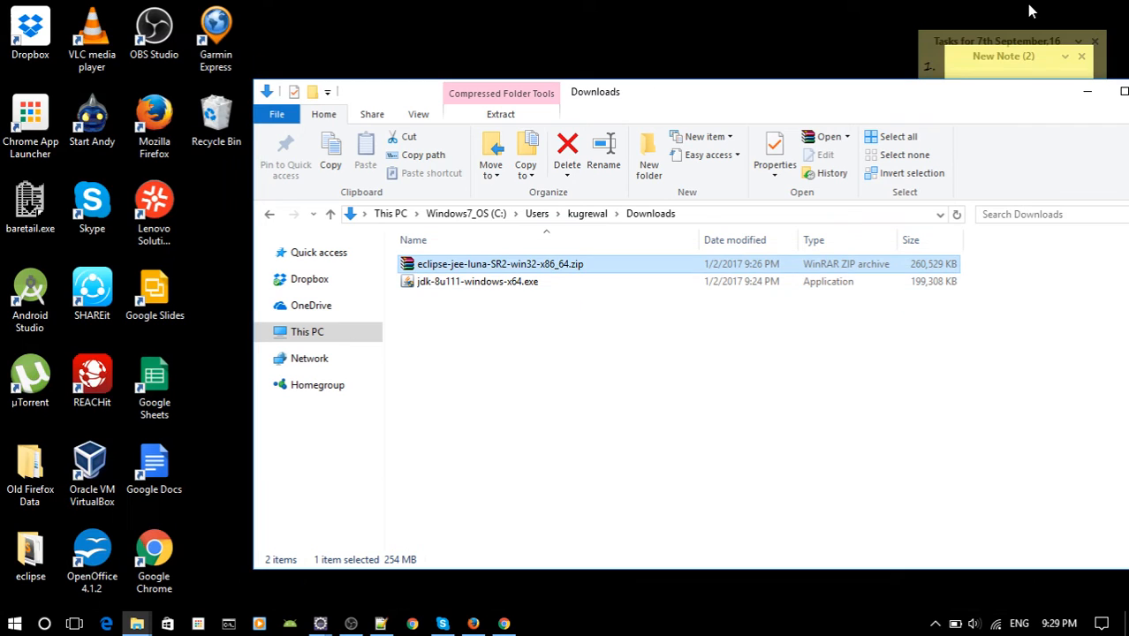
{"action": "left_click_drag", "start_coordinate": [863, 101], "coordinate": [789, 65]}
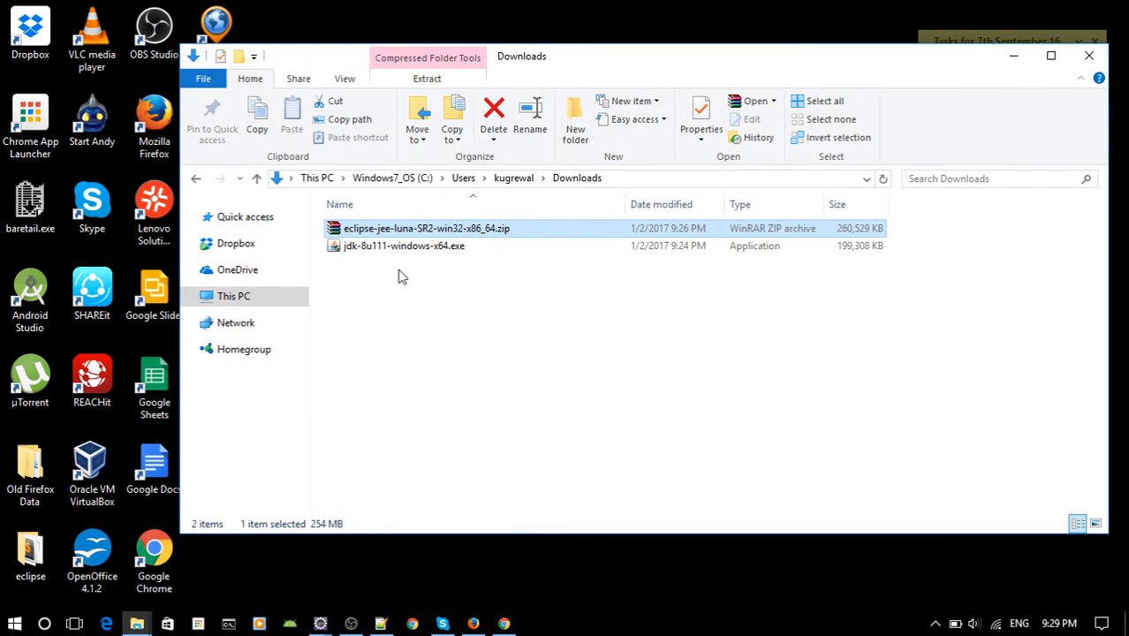
{"action": "double_click", "coordinate": [436, 234]}
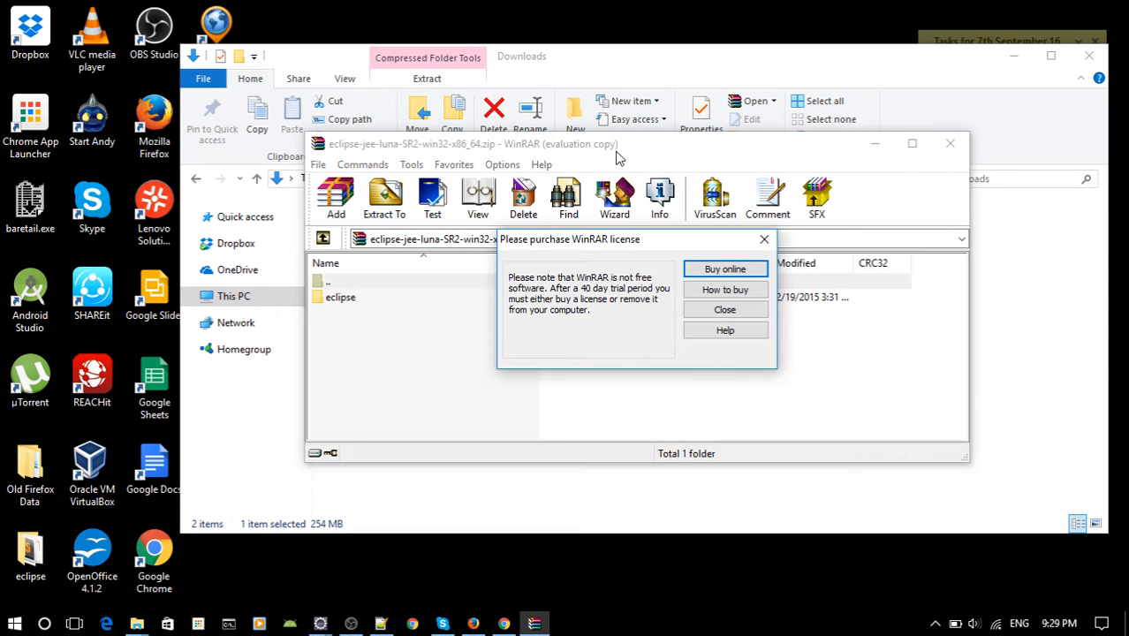
{"action": "left_click", "coordinate": [764, 239]}
{"action": "left_click_drag", "start_coordinate": [618, 150], "coordinate": [767, 143]}
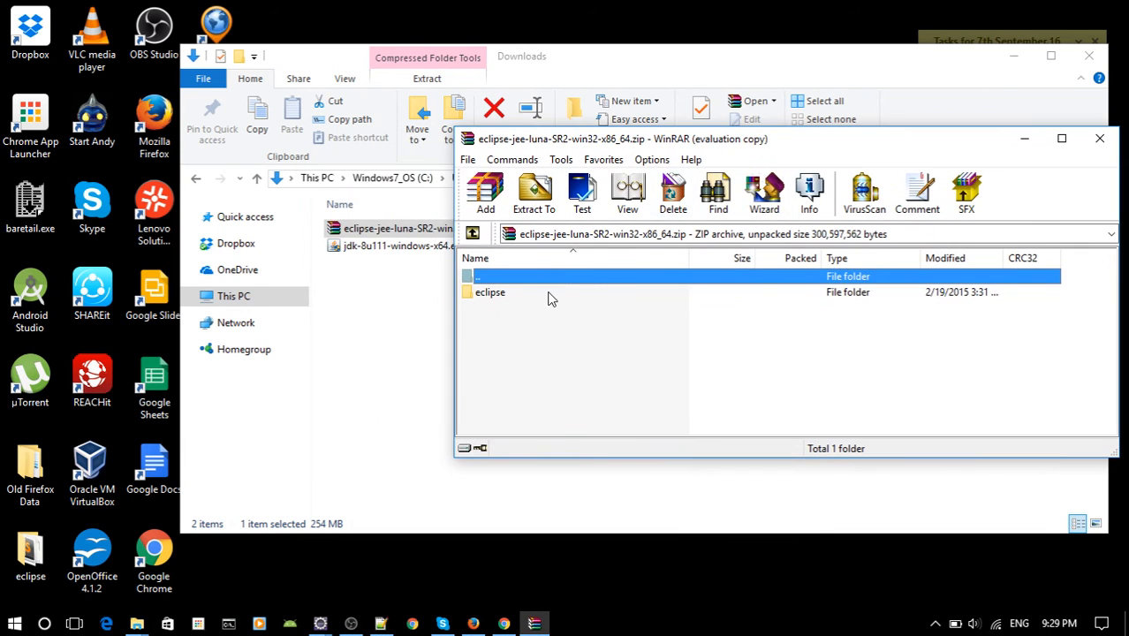
{"action": "left_click", "coordinate": [513, 302]}
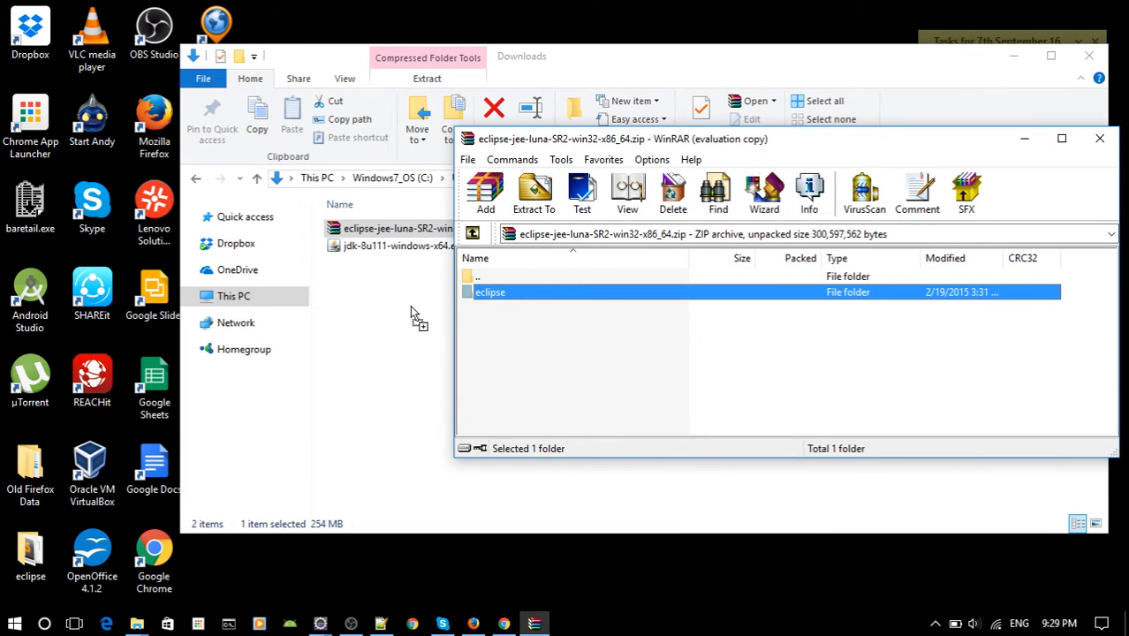
{"action": "left_click_drag", "start_coordinate": [367, 313], "coordinate": [380, 318]}
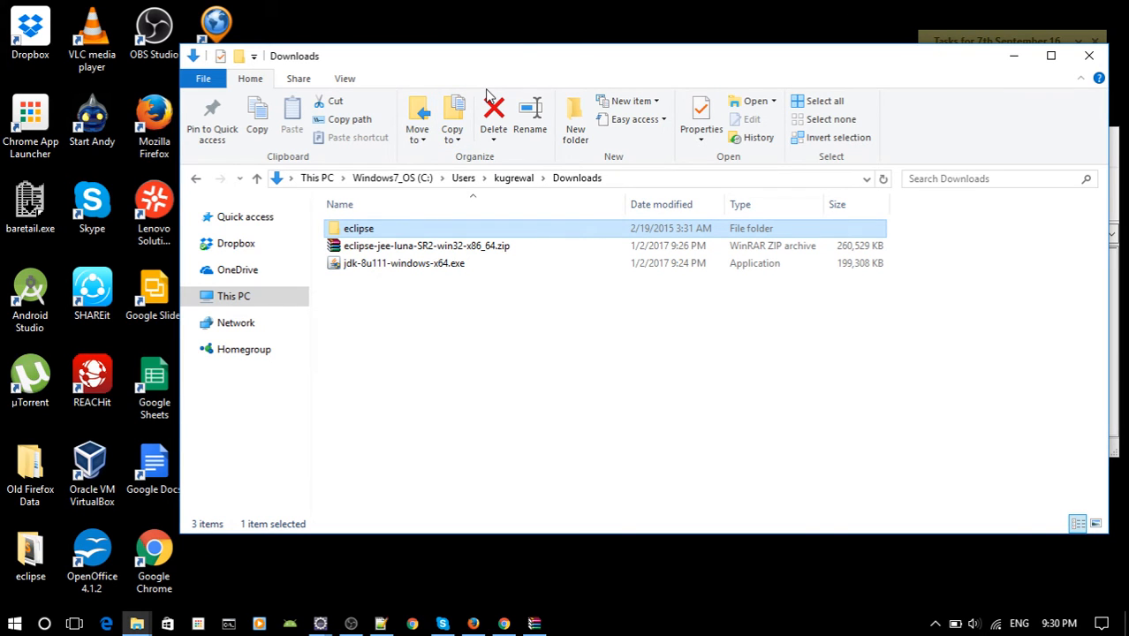
Open the extracted eclipse folder and try to send a shortcut to eclipse.exe to the desktop.
{"action": "double_click", "coordinate": [394, 231]}
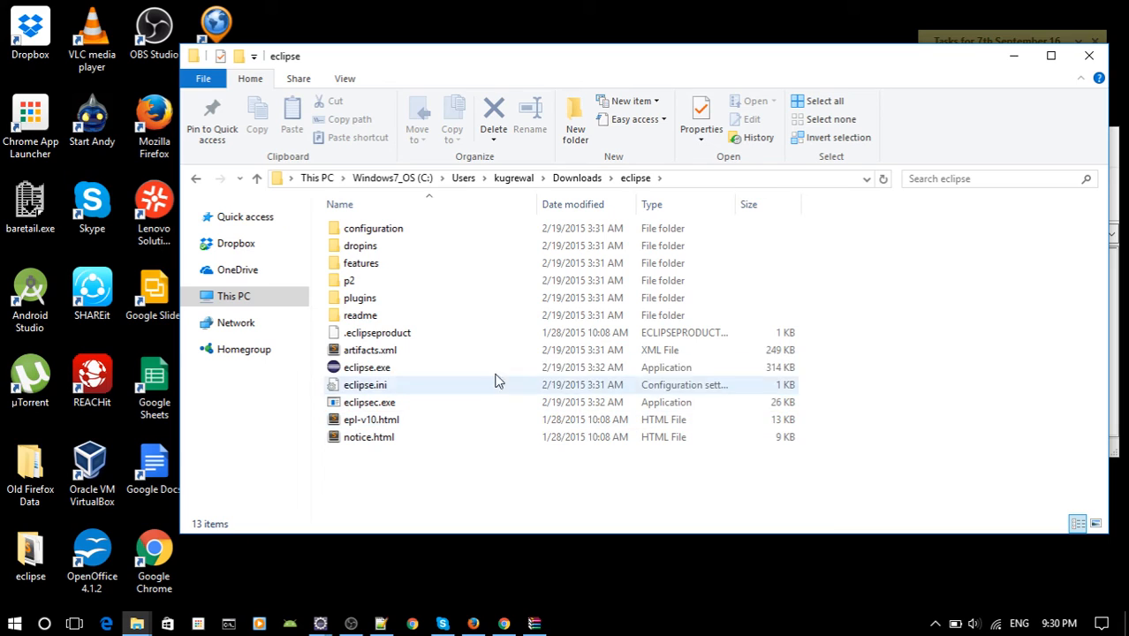
{"action": "left_click", "coordinate": [396, 371]}
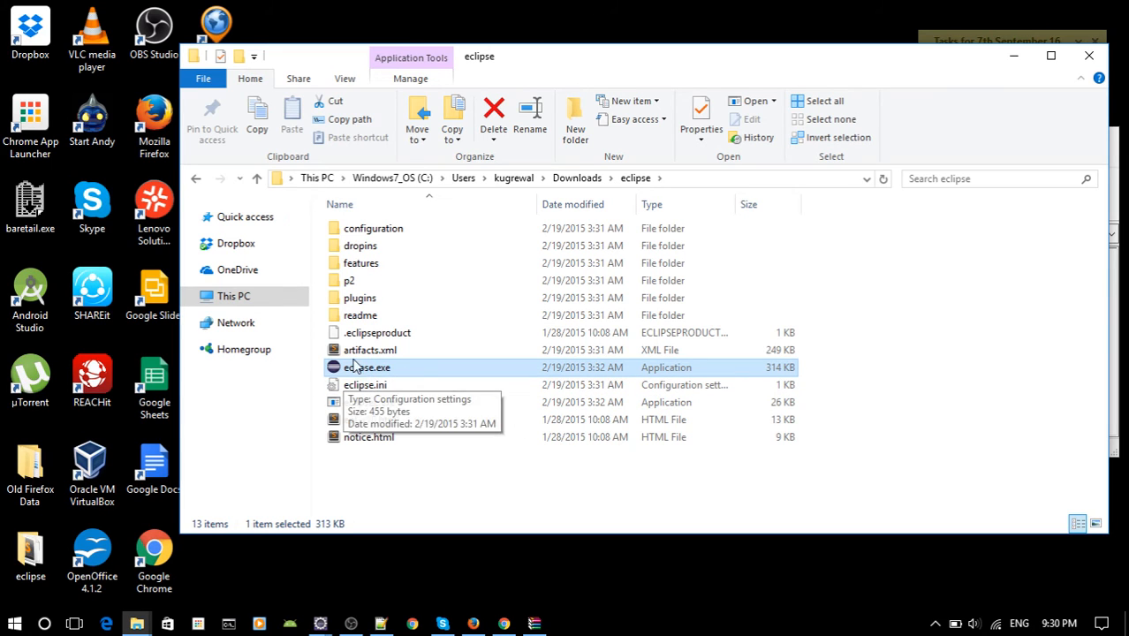
{"action": "right_click", "coordinate": [379, 372]}
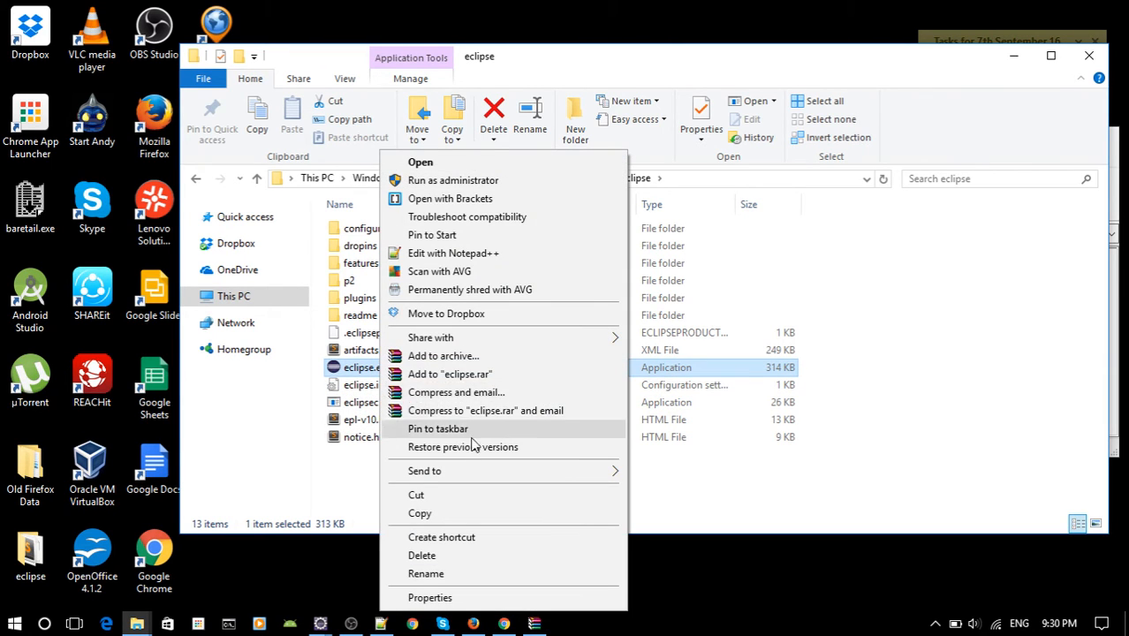
{"action": "mouse_move", "coordinate": [609, 472]}
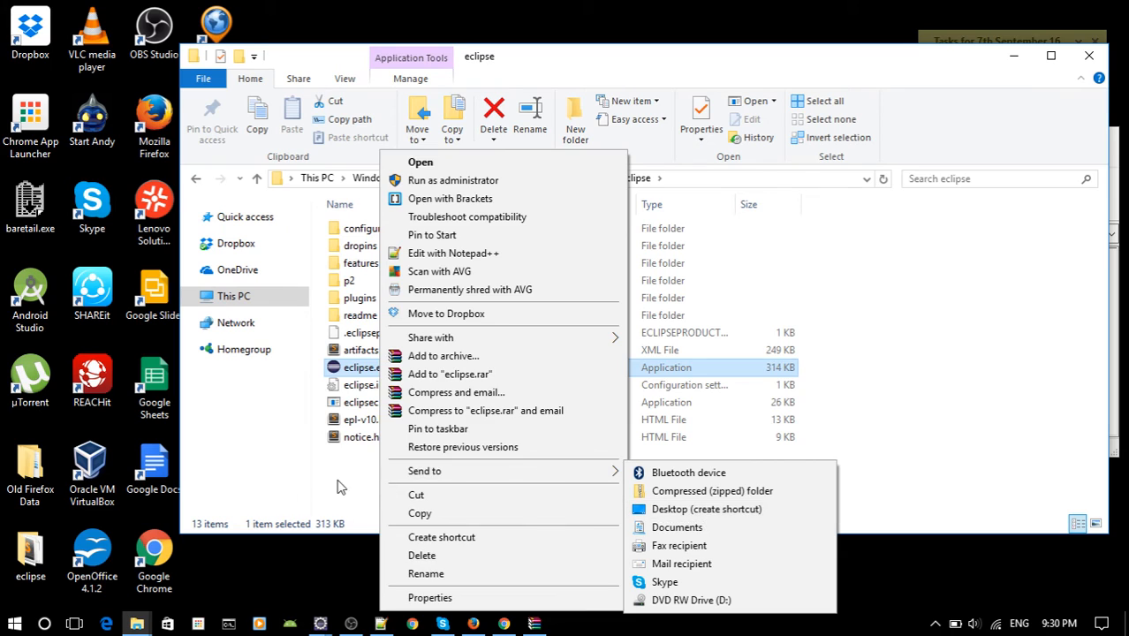
{"action": "left_click", "coordinate": [706, 512]}
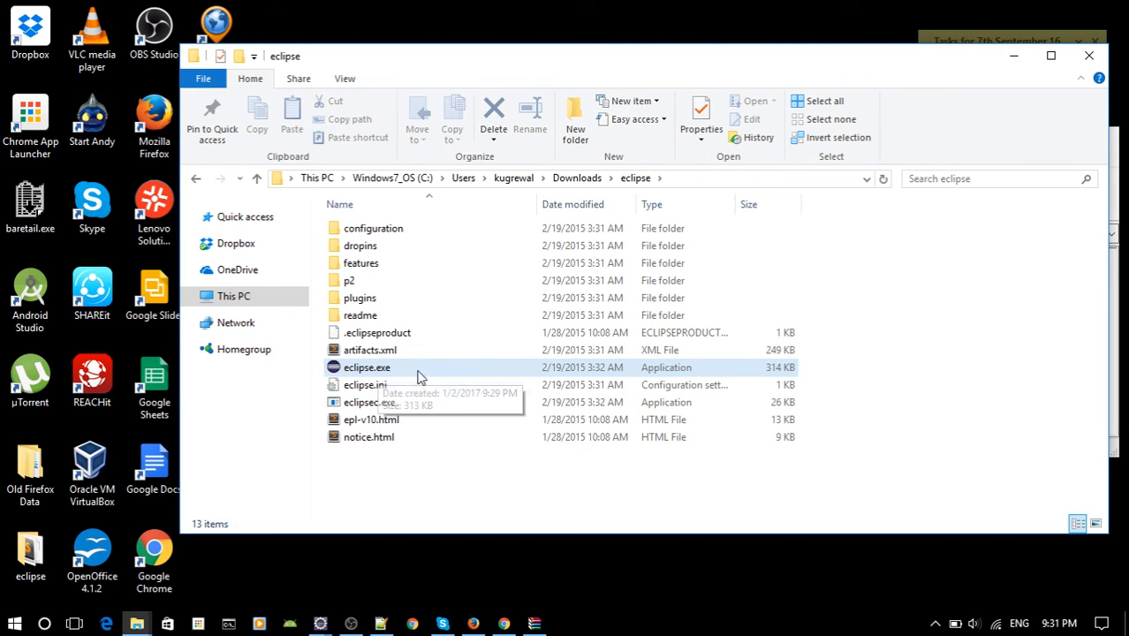
Launch eclipse.exe from the extracted folder and close the WinRAR archive window.
{"action": "double_click", "coordinate": [402, 369]}
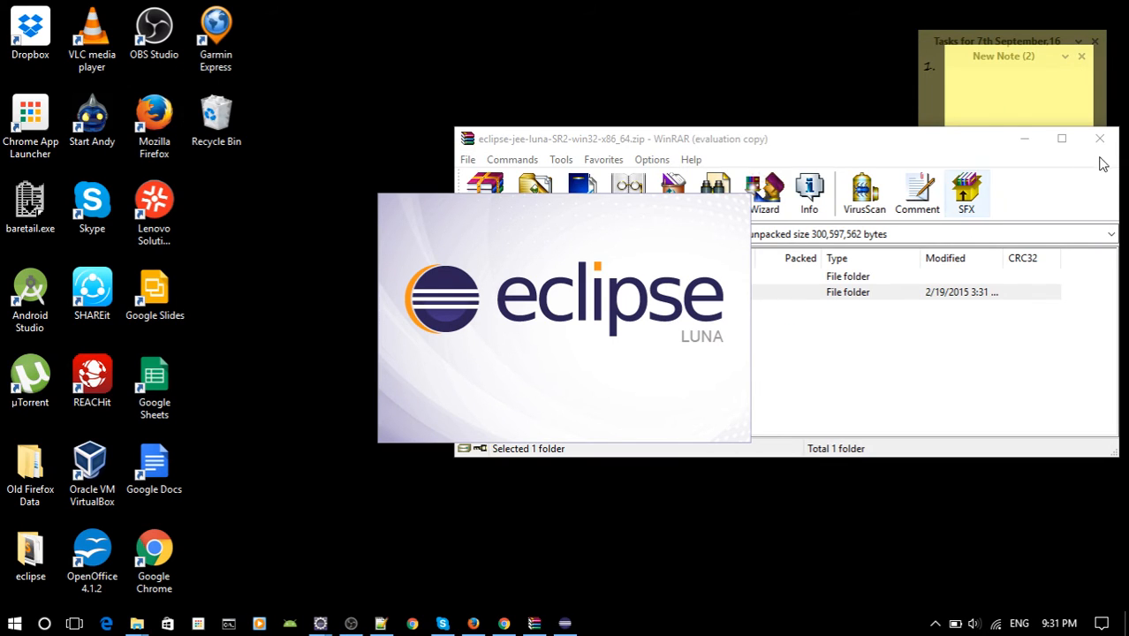
{"action": "left_click", "coordinate": [1098, 141]}
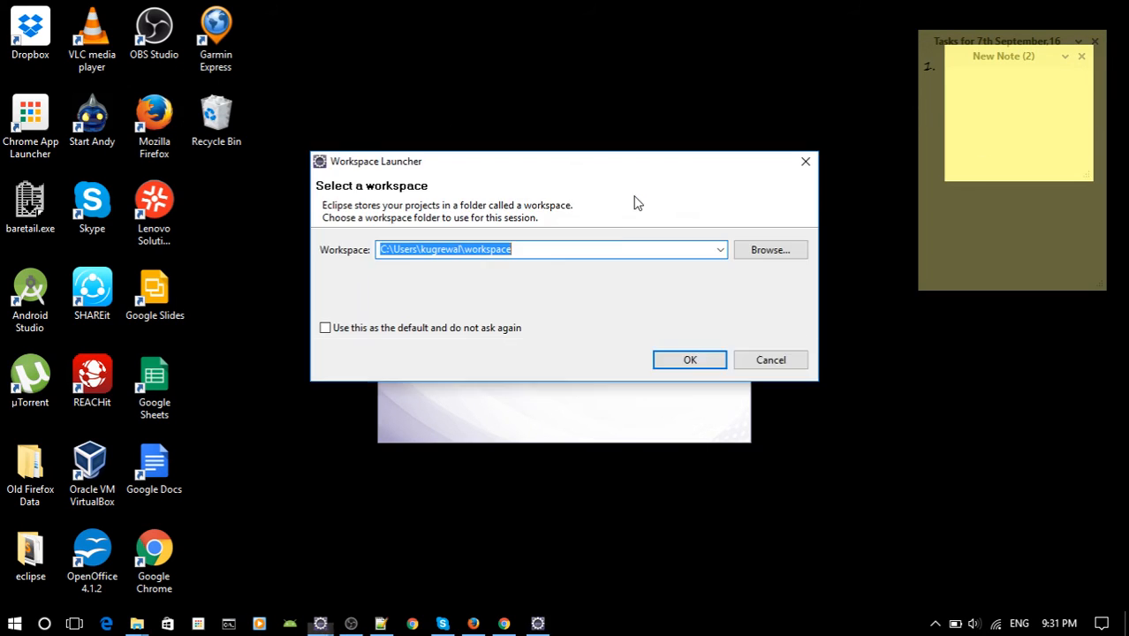
Try to start Eclipse with the workspace folder renamed to workspace-grewal-academy.
{"action": "left_click", "coordinate": [524, 251]}
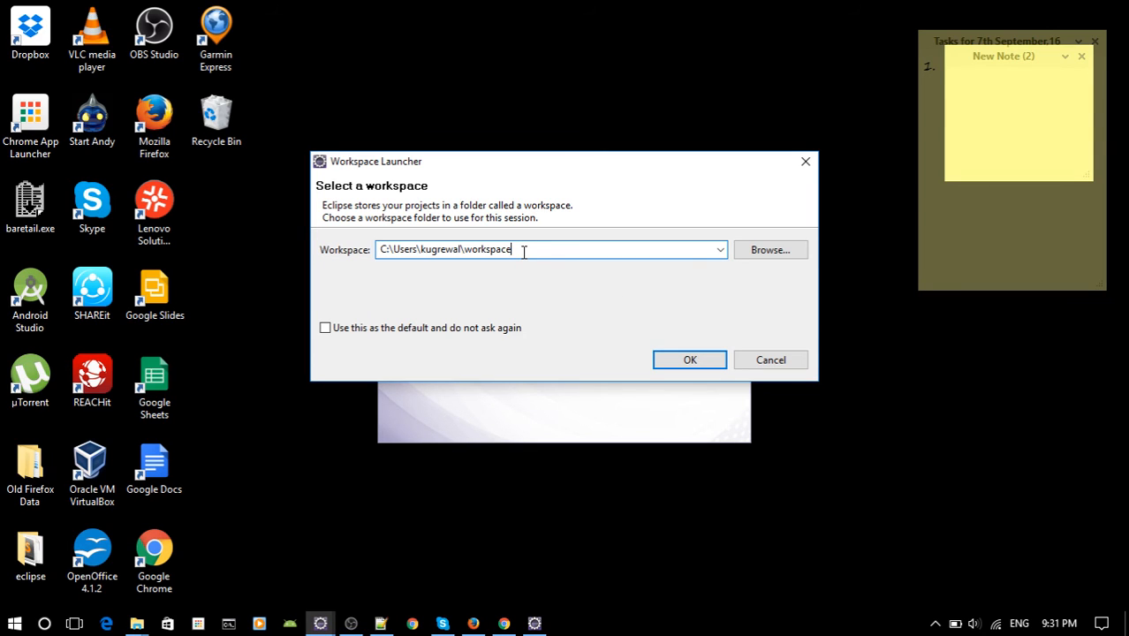
{"action": "left_click_drag", "start_coordinate": [524, 253], "coordinate": [485, 236]}
{"action": "left_click", "coordinate": [520, 250]}
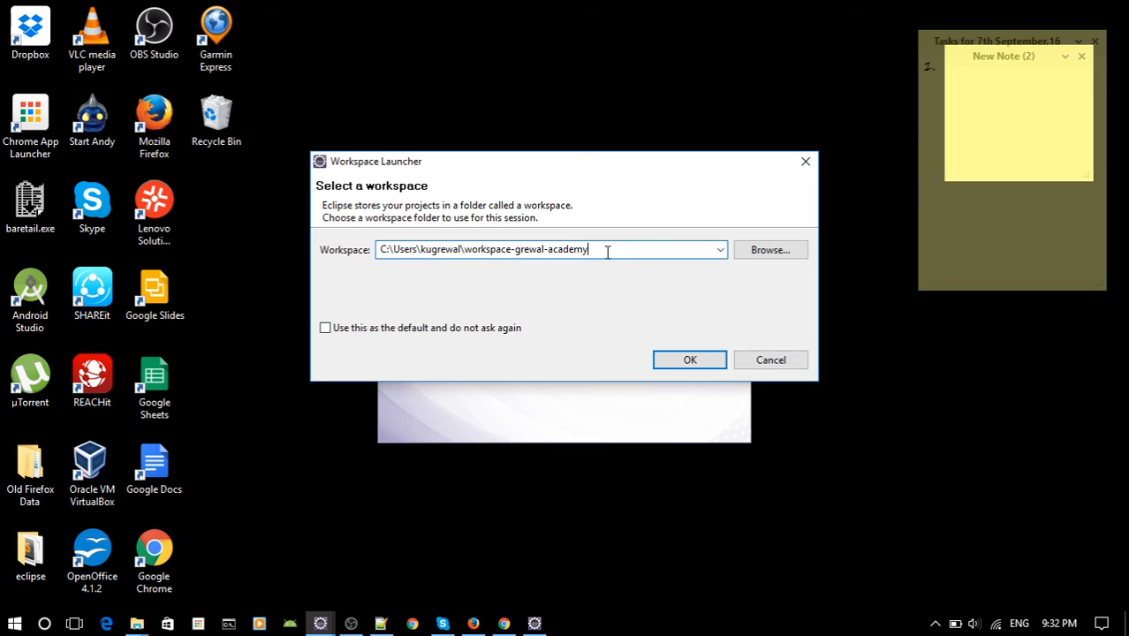
{"action": "left_click_drag", "start_coordinate": [606, 252], "coordinate": [484, 254]}
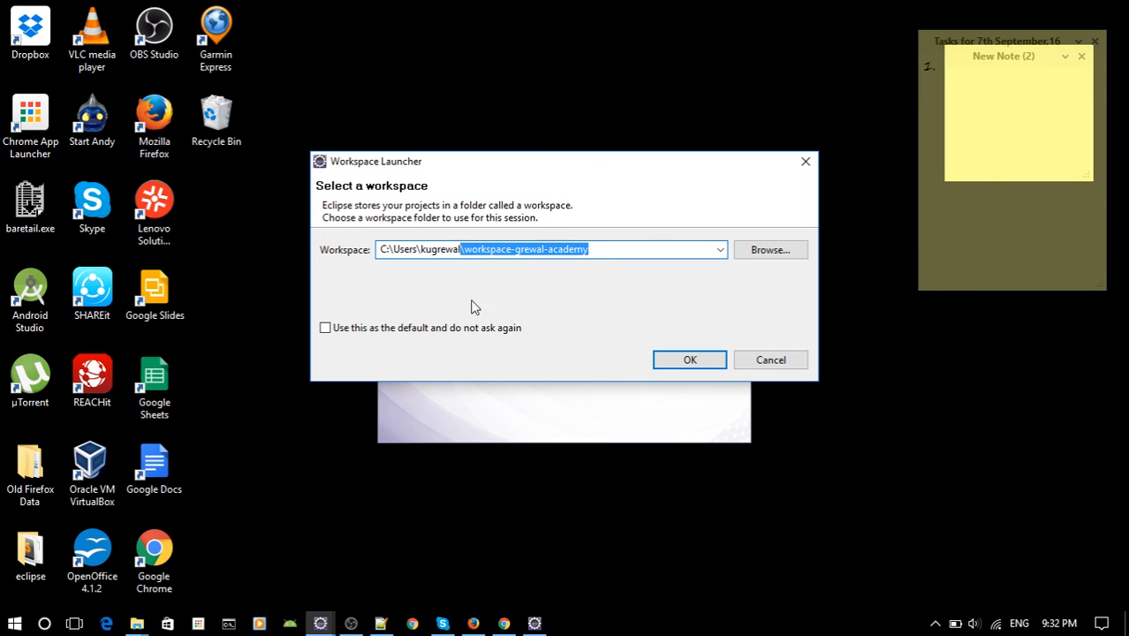
{"action": "left_click", "coordinate": [604, 249]}
{"action": "left_click", "coordinate": [682, 361]}
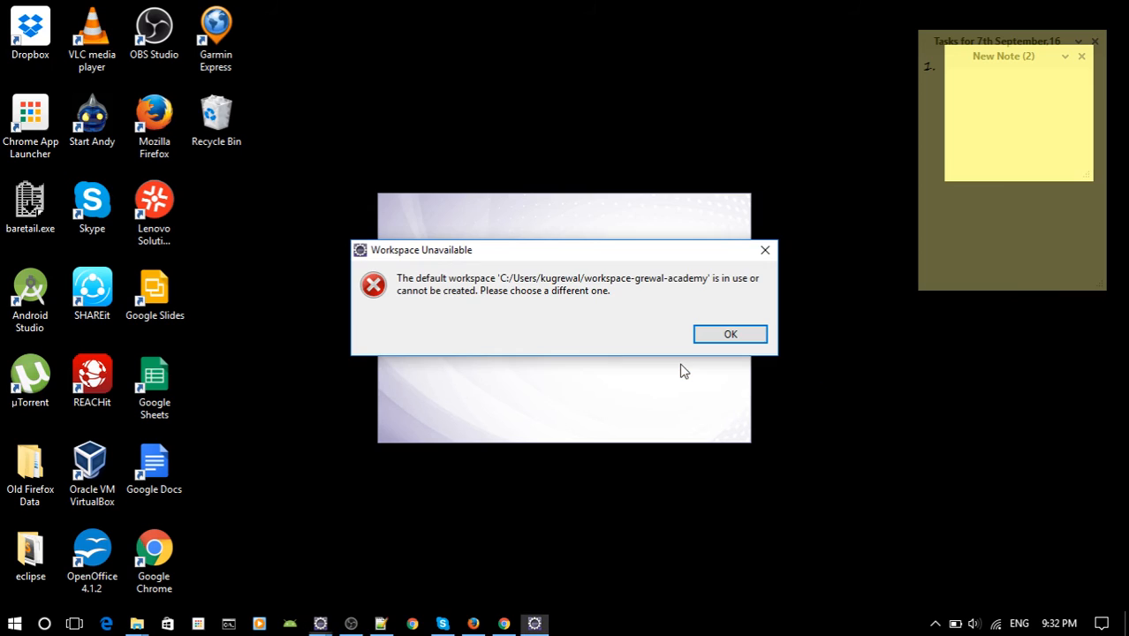
{"action": "left_click", "coordinate": [731, 335]}
Set the workspace folder name to workspace-dummy-1 under the user's home folder and start Eclipse with it.
{"action": "left_click", "coordinate": [518, 256]}
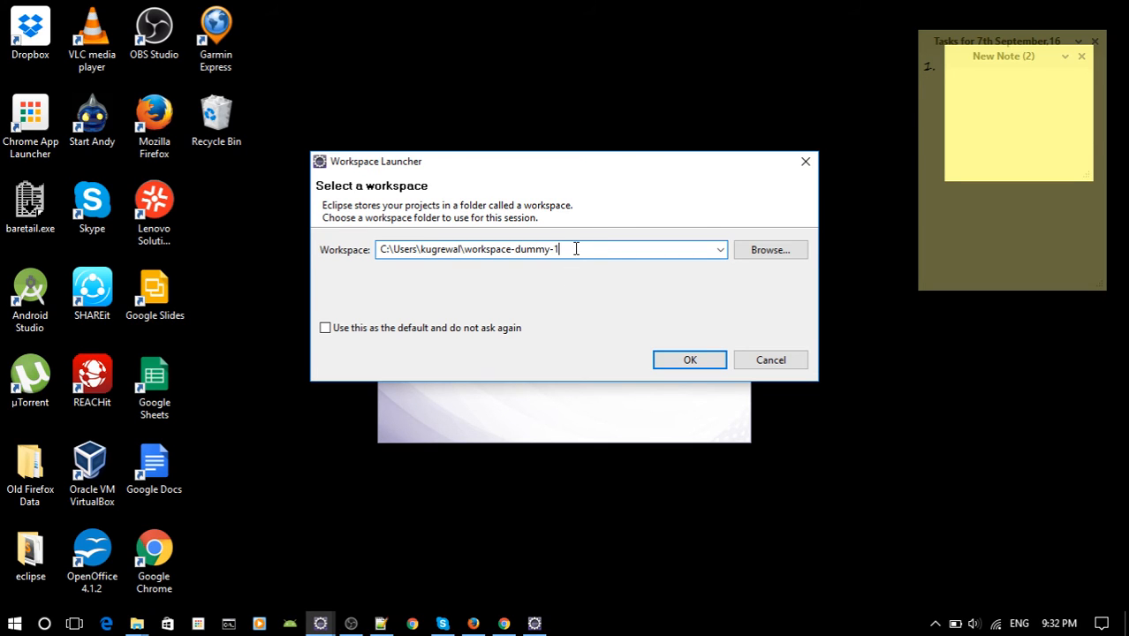
{"action": "left_click_drag", "start_coordinate": [576, 249], "coordinate": [509, 240]}
{"action": "left_click", "coordinate": [596, 248]}
{"action": "left_click", "coordinate": [690, 360]}
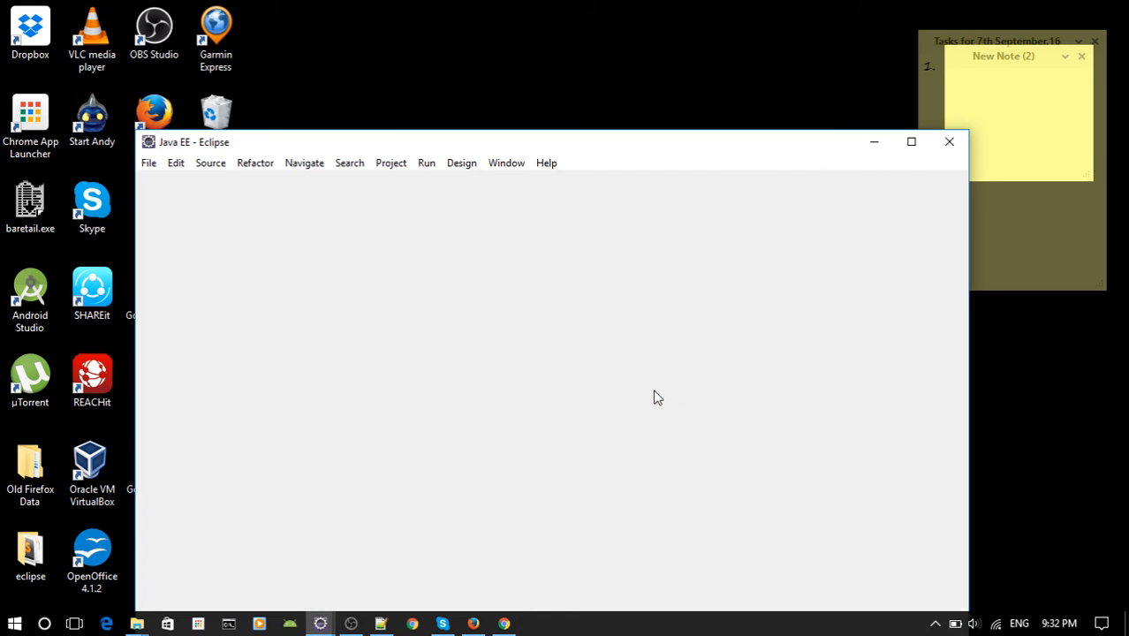
Maximize the Eclipse window, go from the Welcome page to the workbench, and narrow the Project Explorer.
{"action": "double_click", "coordinate": [627, 143]}
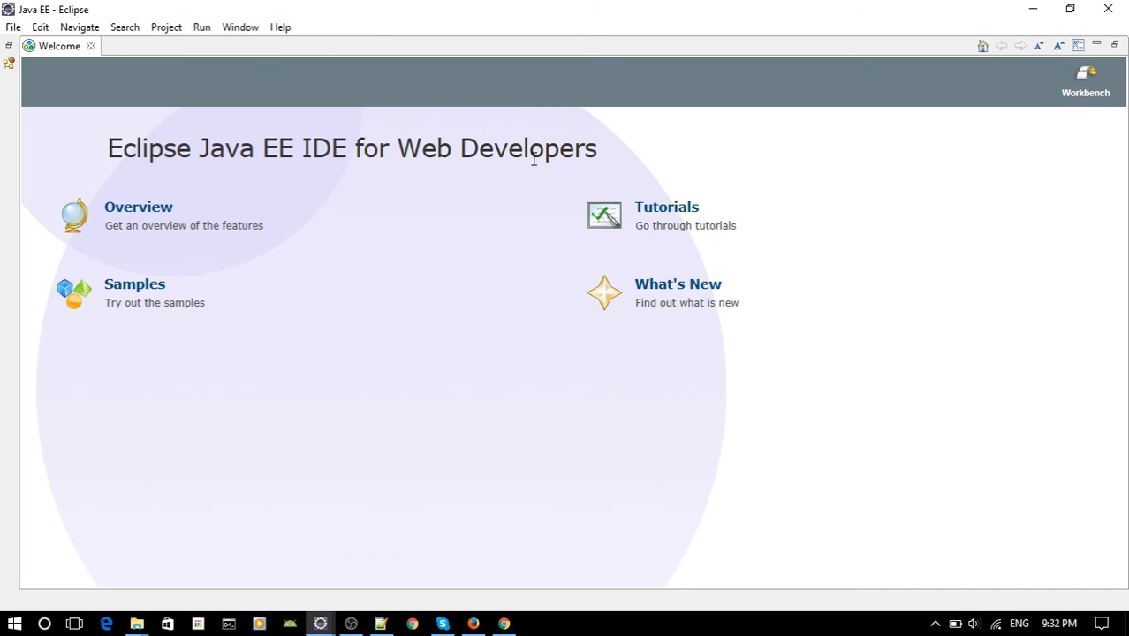
{"action": "left_click", "coordinate": [1080, 98]}
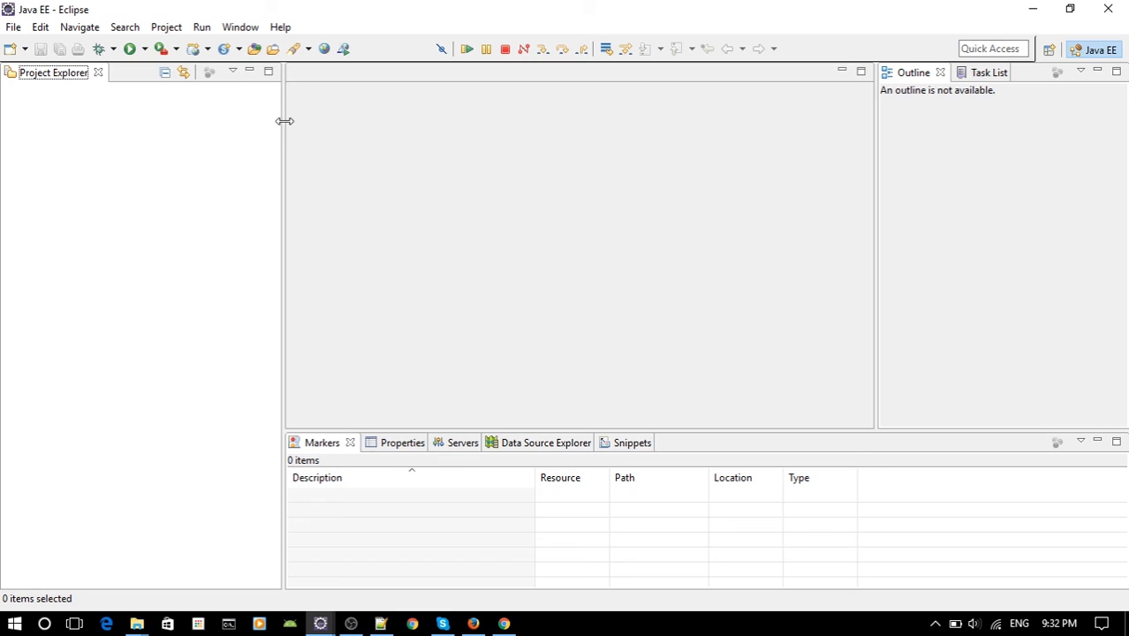
{"action": "left_click_drag", "start_coordinate": [284, 120], "coordinate": [220, 124]}
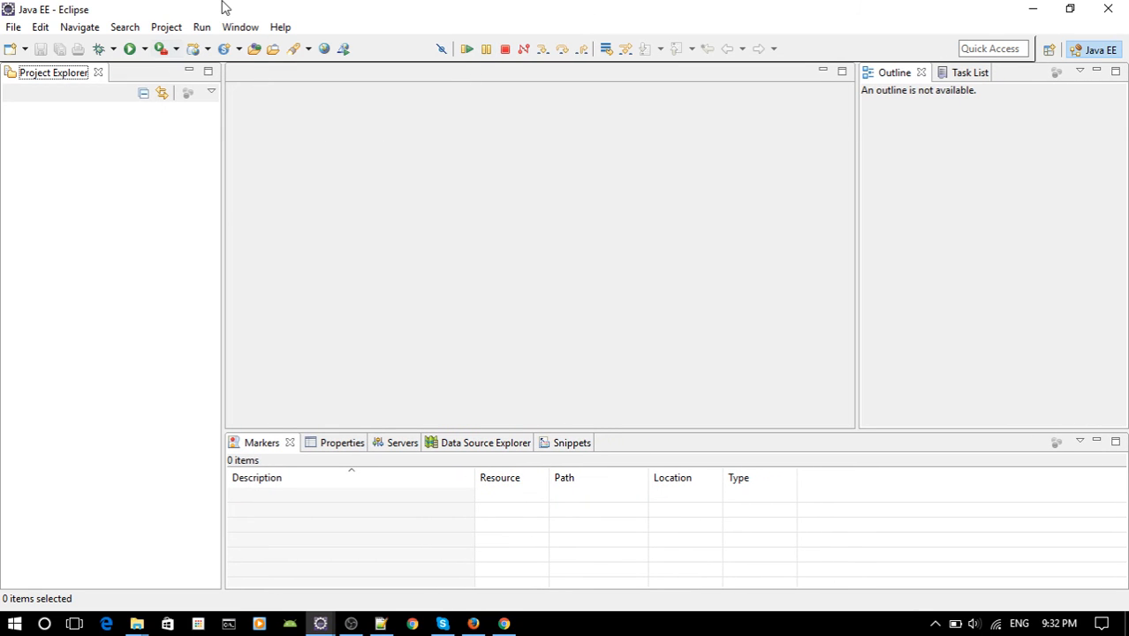
Switch the workbench from the Java EE perspective to the Java perspective.
{"action": "left_click", "coordinate": [13, 28]}
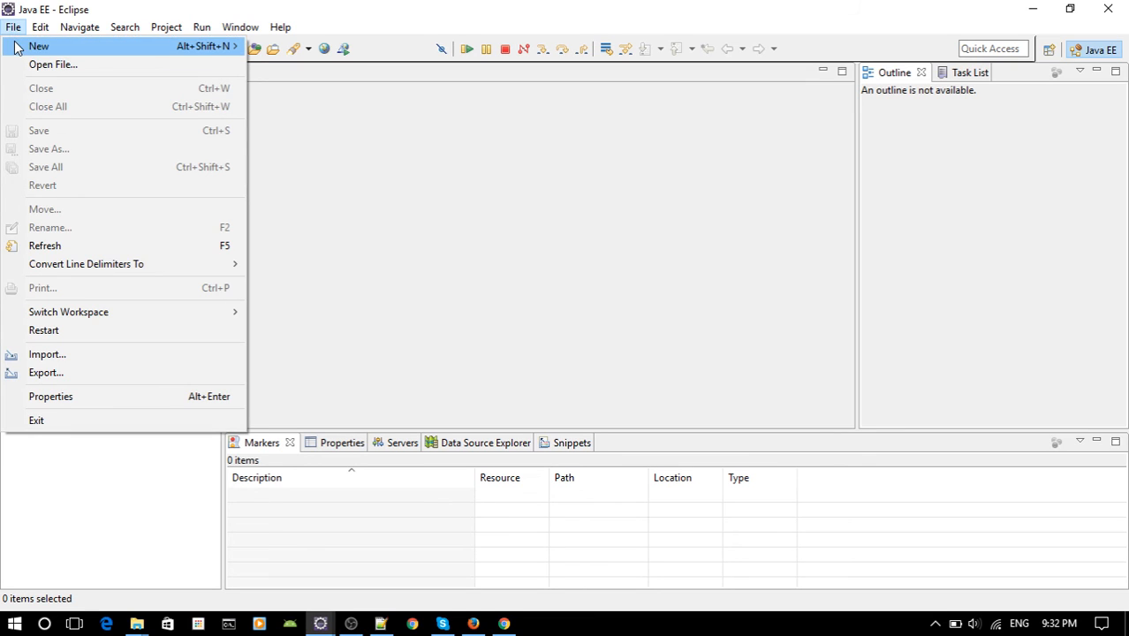
{"action": "left_click", "coordinate": [14, 27]}
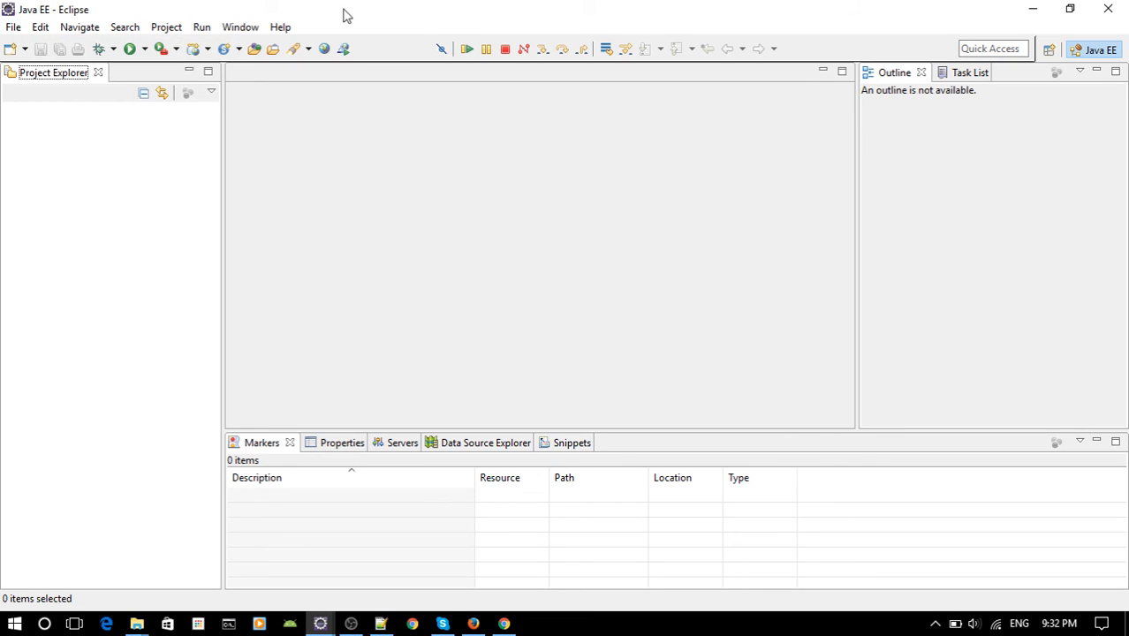
{"action": "left_click", "coordinate": [1050, 51]}
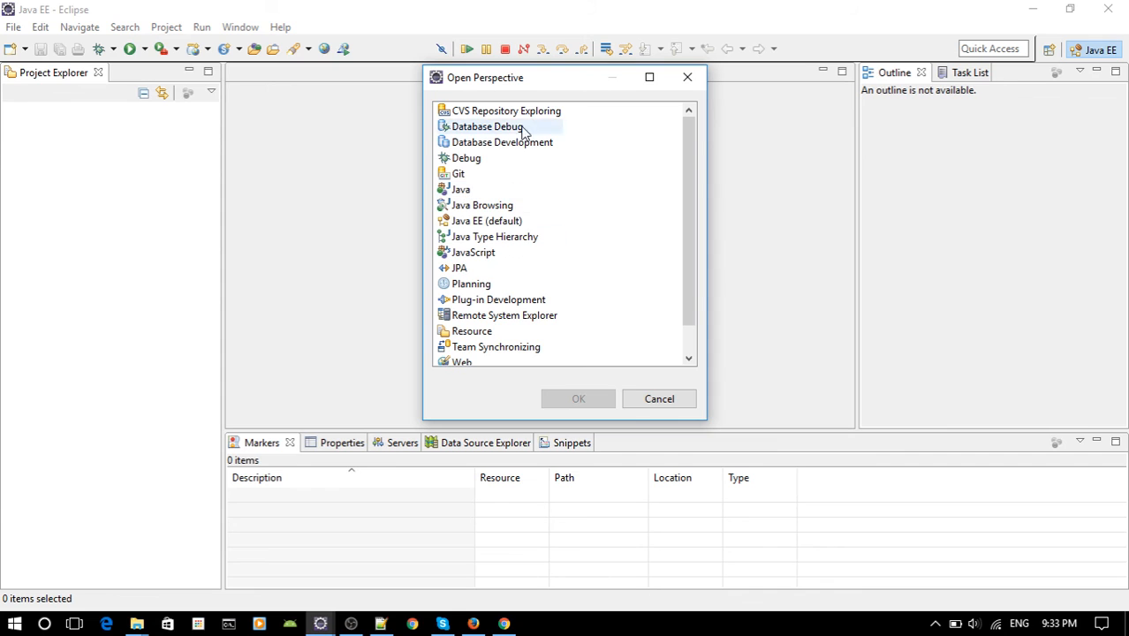
{"action": "double_click", "coordinate": [463, 190]}
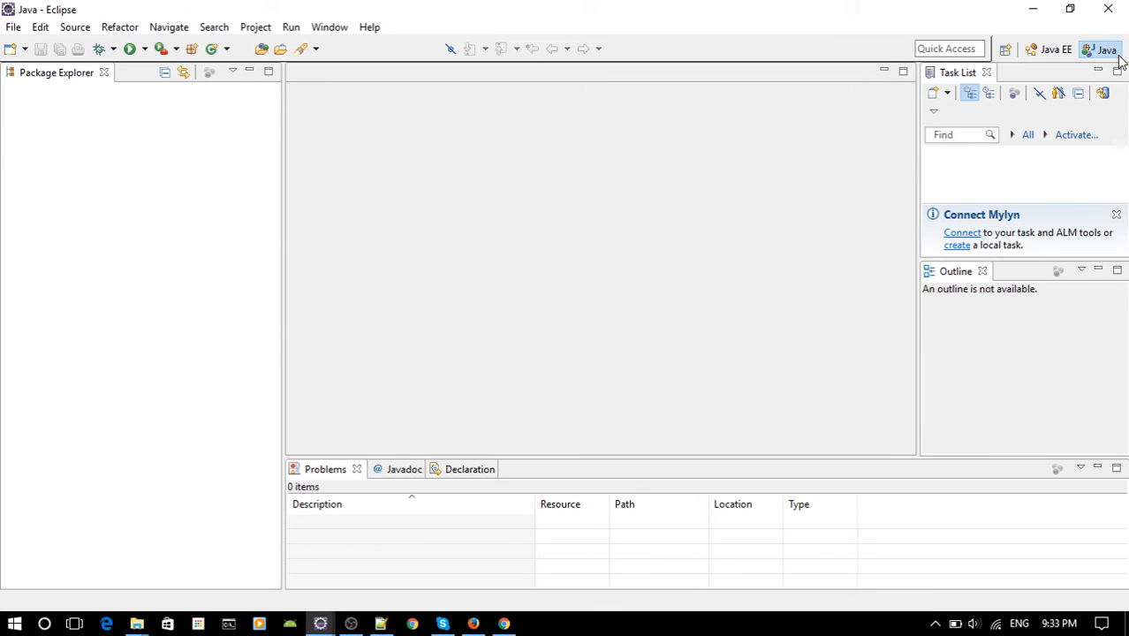
Create a Java project named Hello World in the default location with JavaSE-1.8 and the default build settings.
{"action": "left_click", "coordinate": [12, 29]}
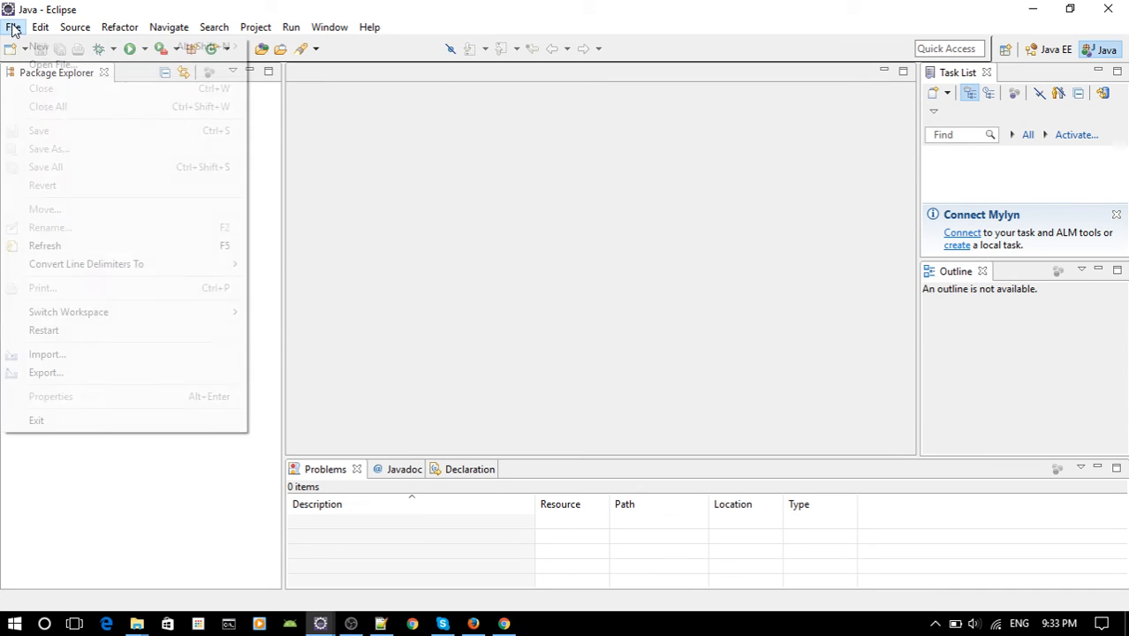
{"action": "mouse_move", "coordinate": [26, 46]}
{"action": "left_click", "coordinate": [269, 49]}
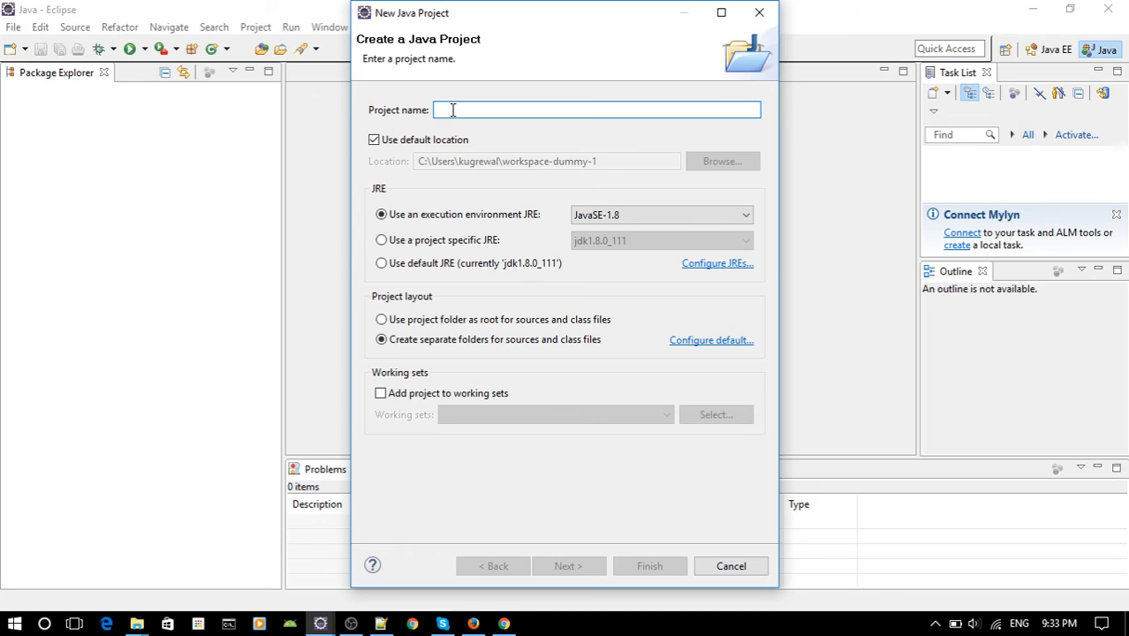
{"action": "type", "text": "Hello World"}
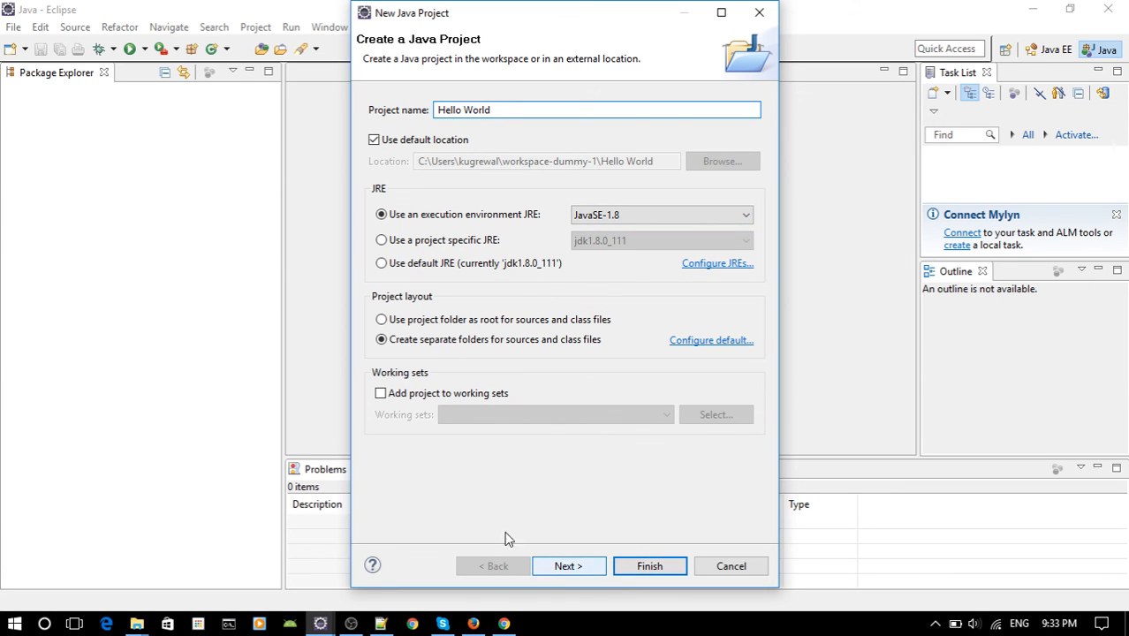
{"action": "left_click", "coordinate": [575, 566]}
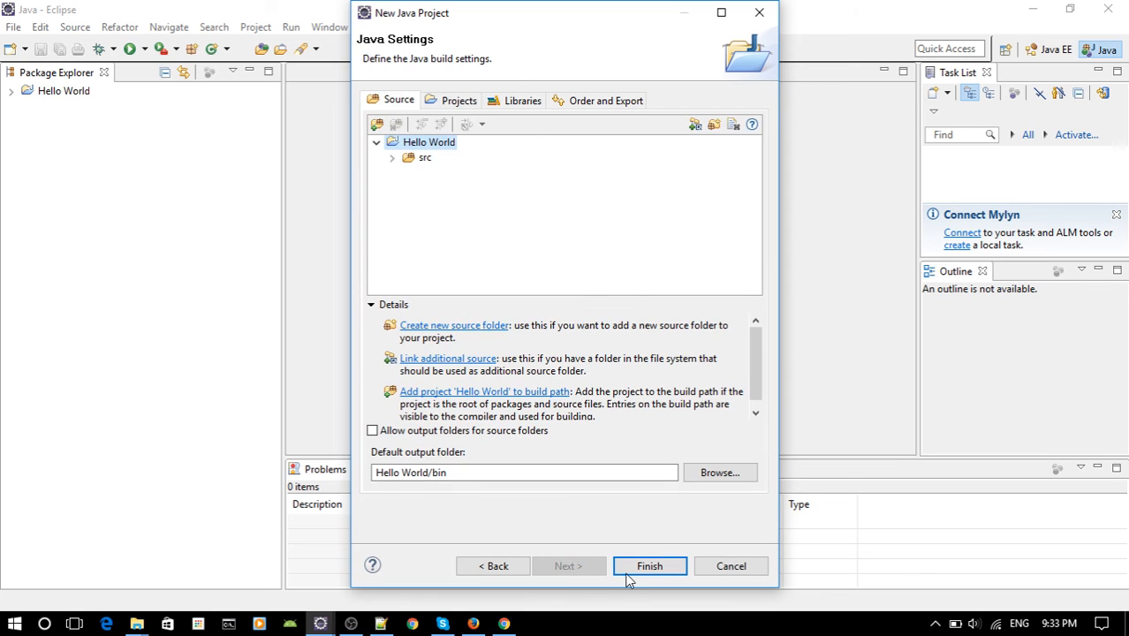
{"action": "left_click", "coordinate": [632, 572]}
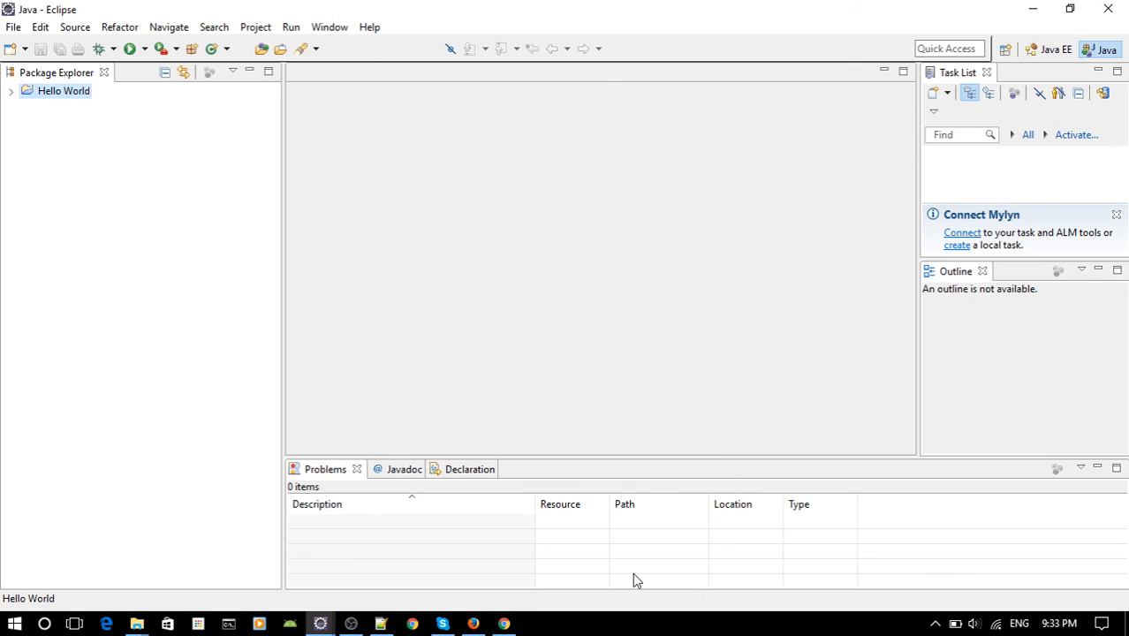
Create a public class named Main in the Hello World project's src folder, with a public static void main(String[] args) method stub.
{"action": "left_click", "coordinate": [10, 91]}
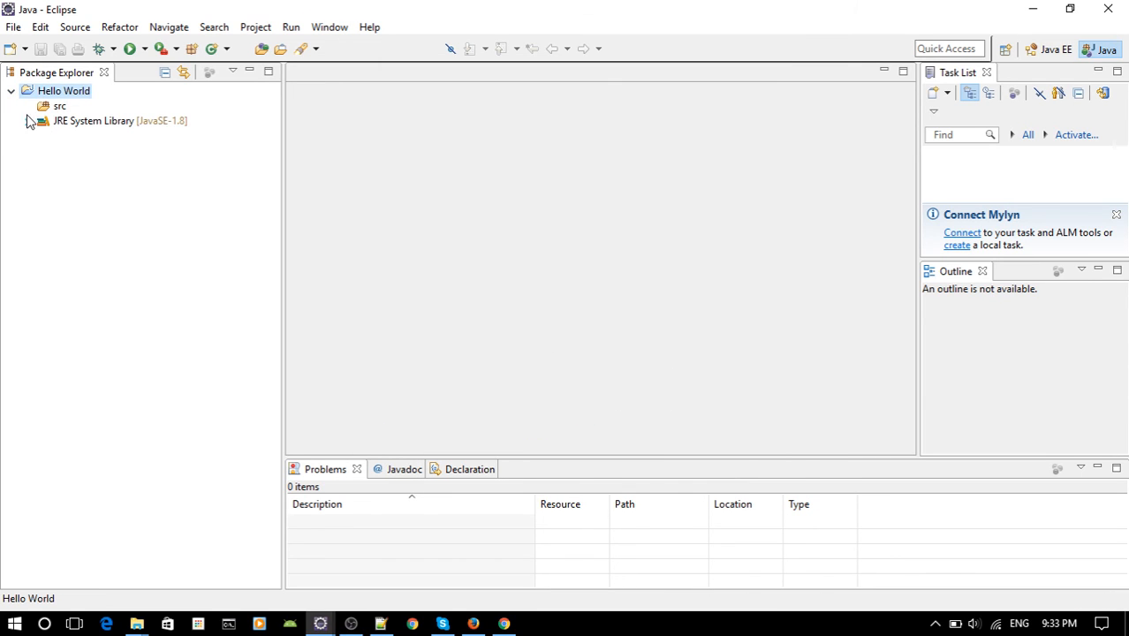
{"action": "left_click", "coordinate": [58, 106]}
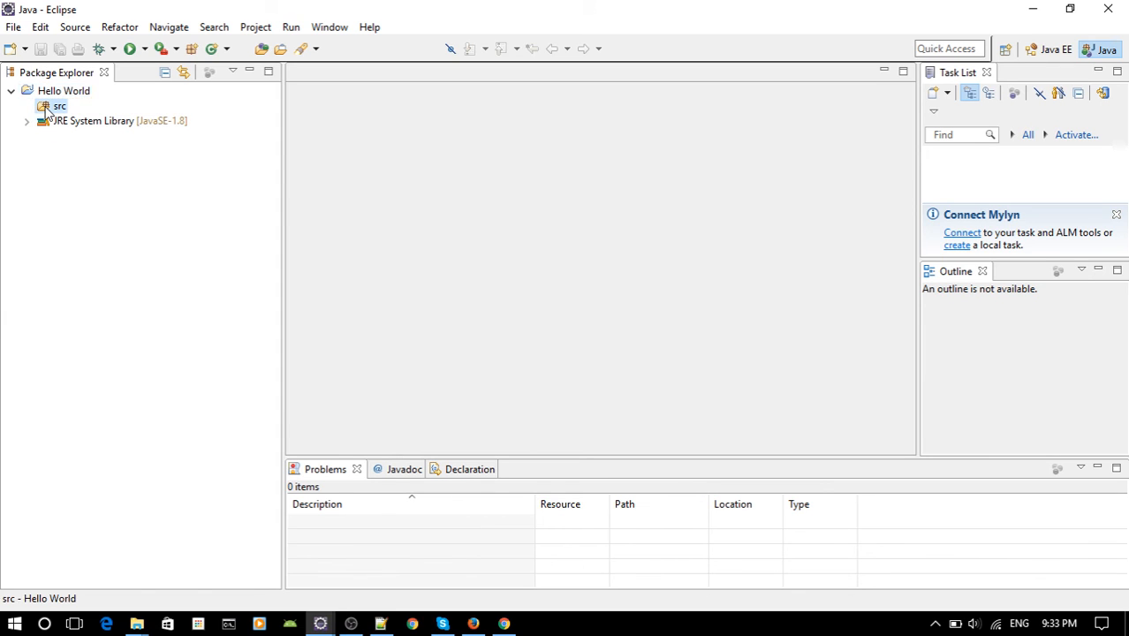
{"action": "right_click", "coordinate": [46, 106]}
{"action": "mouse_move", "coordinate": [109, 118]}
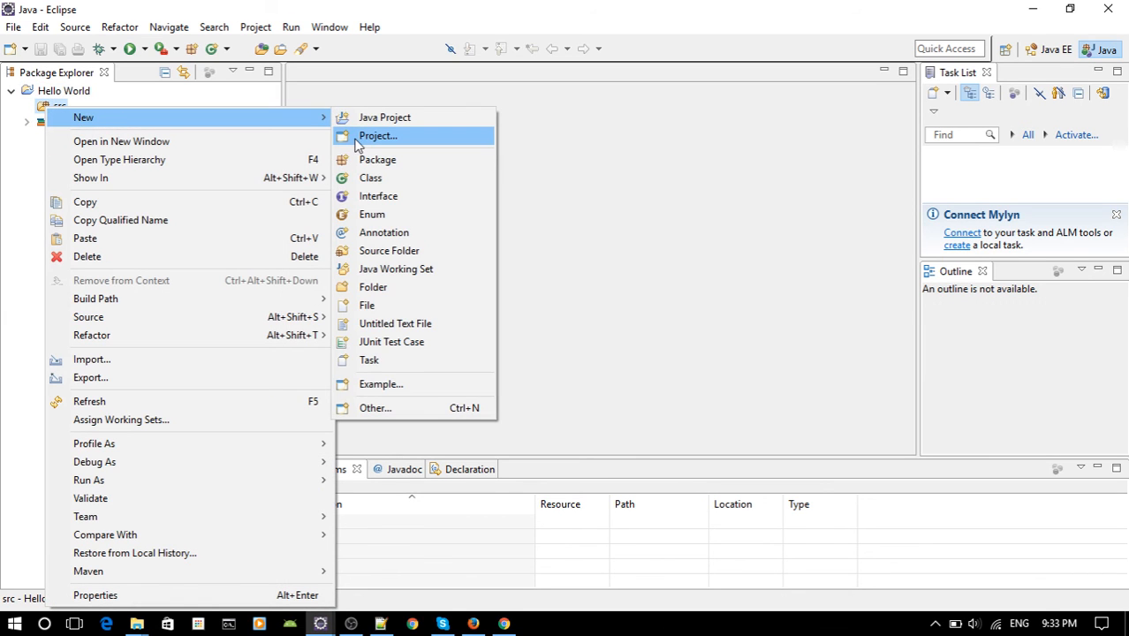
{"action": "left_click", "coordinate": [388, 188]}
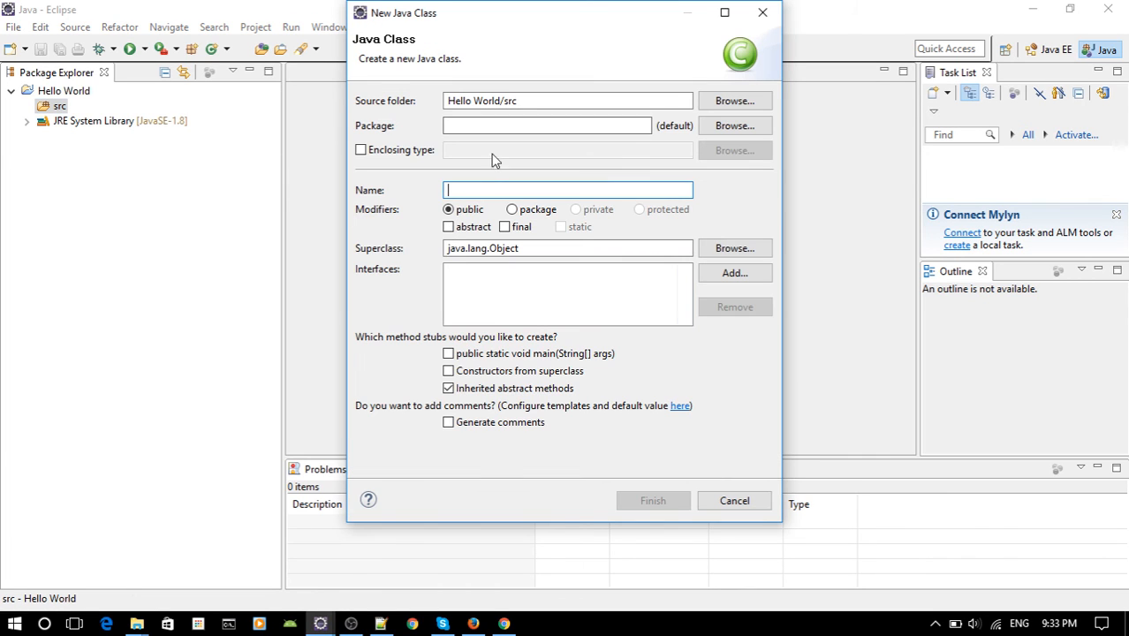
{"action": "type", "text": "Main"}
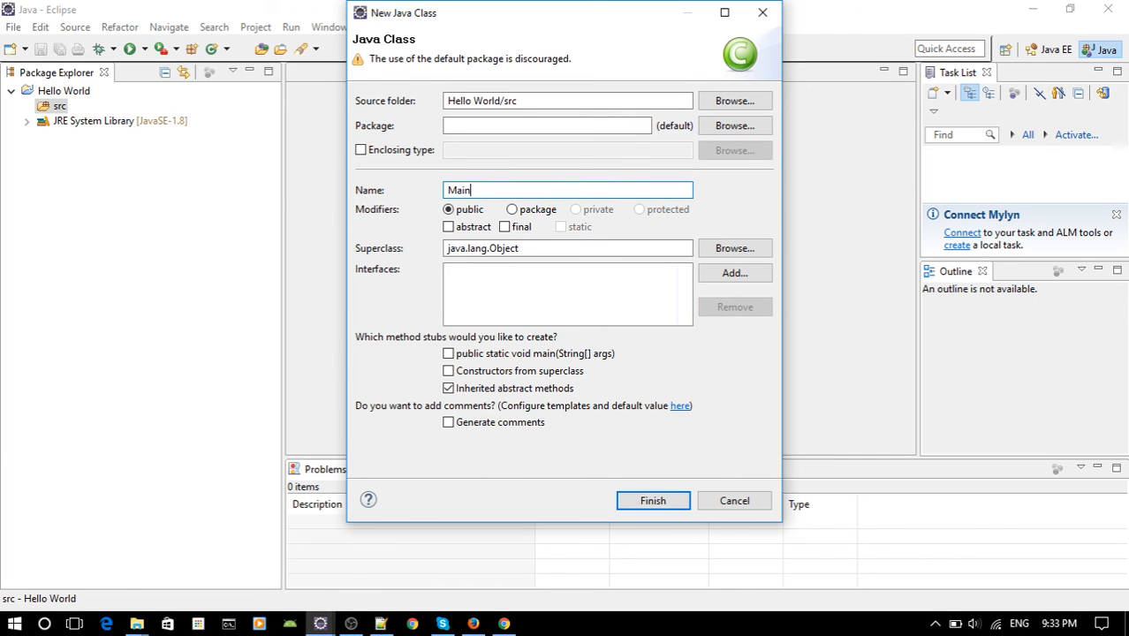
{"action": "left_click_drag", "start_coordinate": [614, 22], "coordinate": [661, 27]}
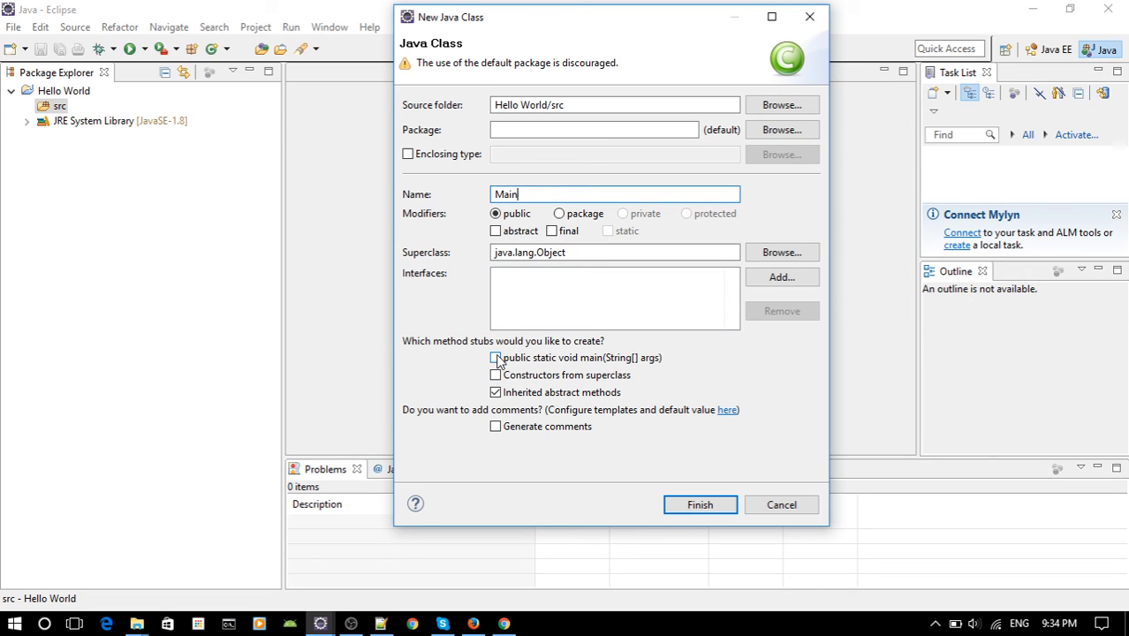
{"action": "double_click", "coordinate": [512, 196]}
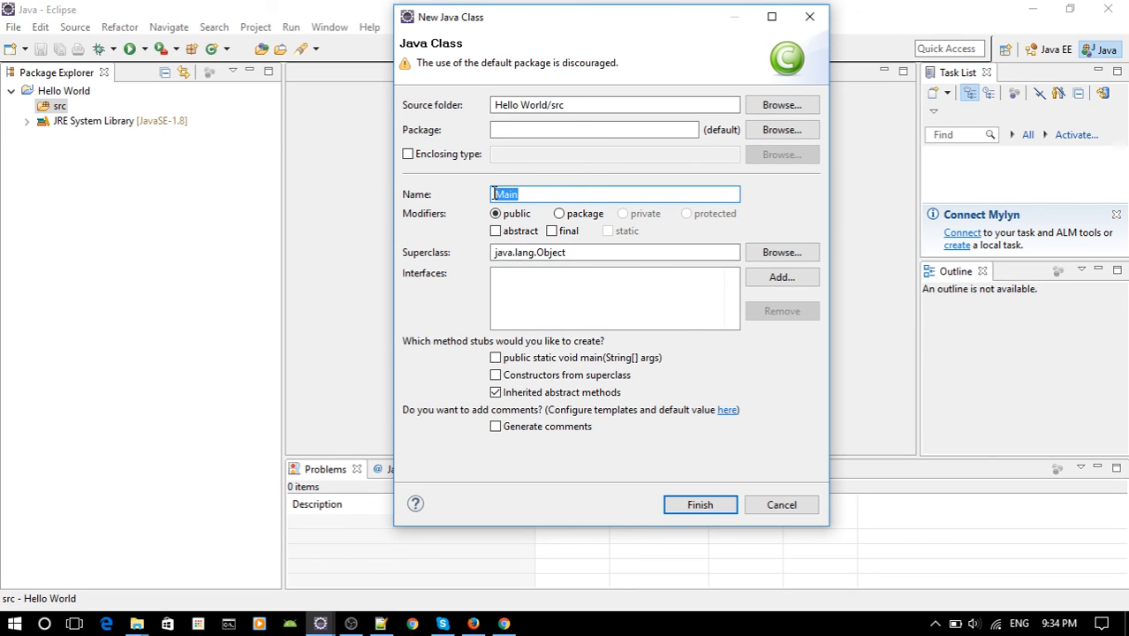
{"action": "left_click", "coordinate": [496, 359]}
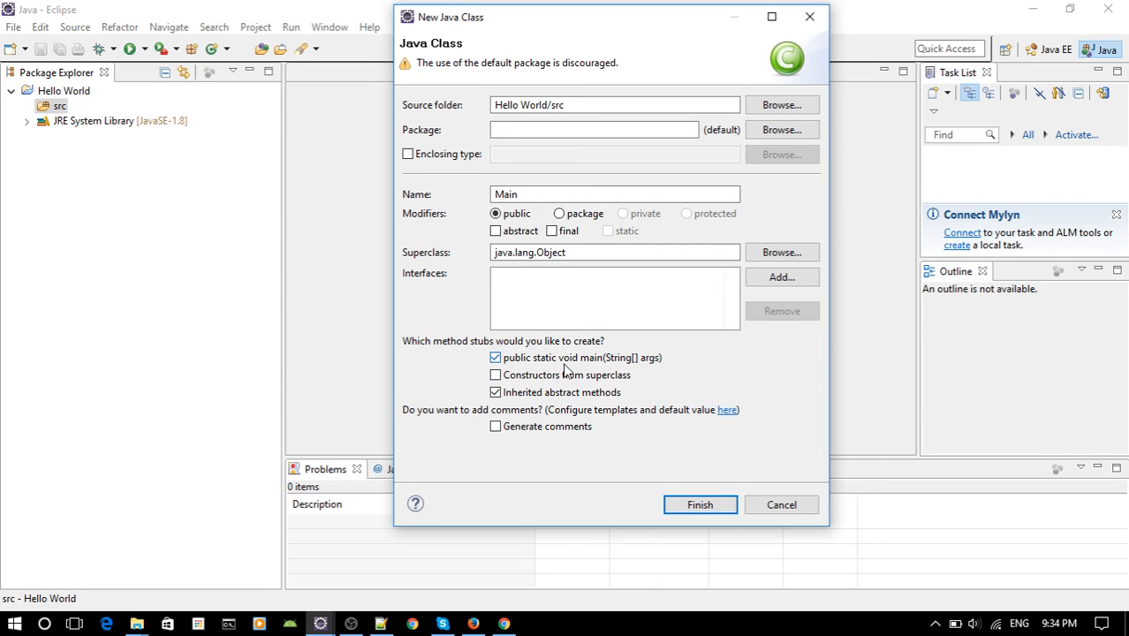
{"action": "left_click", "coordinate": [699, 506]}
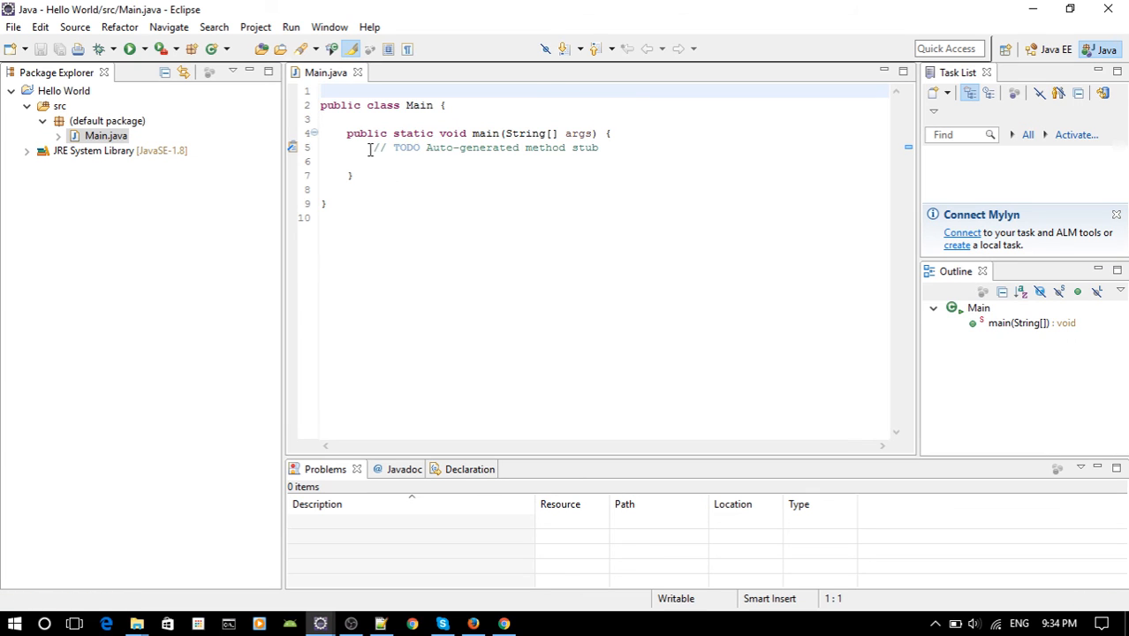
Add the statement System.out.println("Hello World"); below the TODO comment in the main method and save Main.java.
{"action": "left_click_drag", "start_coordinate": [373, 148], "coordinate": [633, 151]}
{"action": "left_click", "coordinate": [632, 151]}
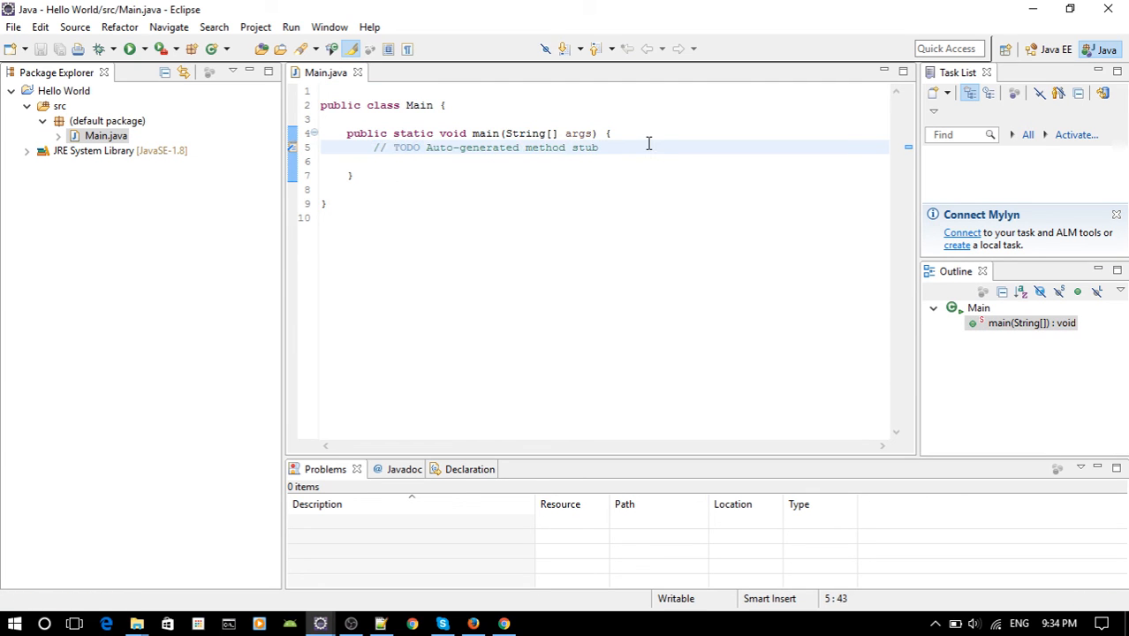
{"action": "key", "text": "Return"}
{"action": "type", "text": "stem."}
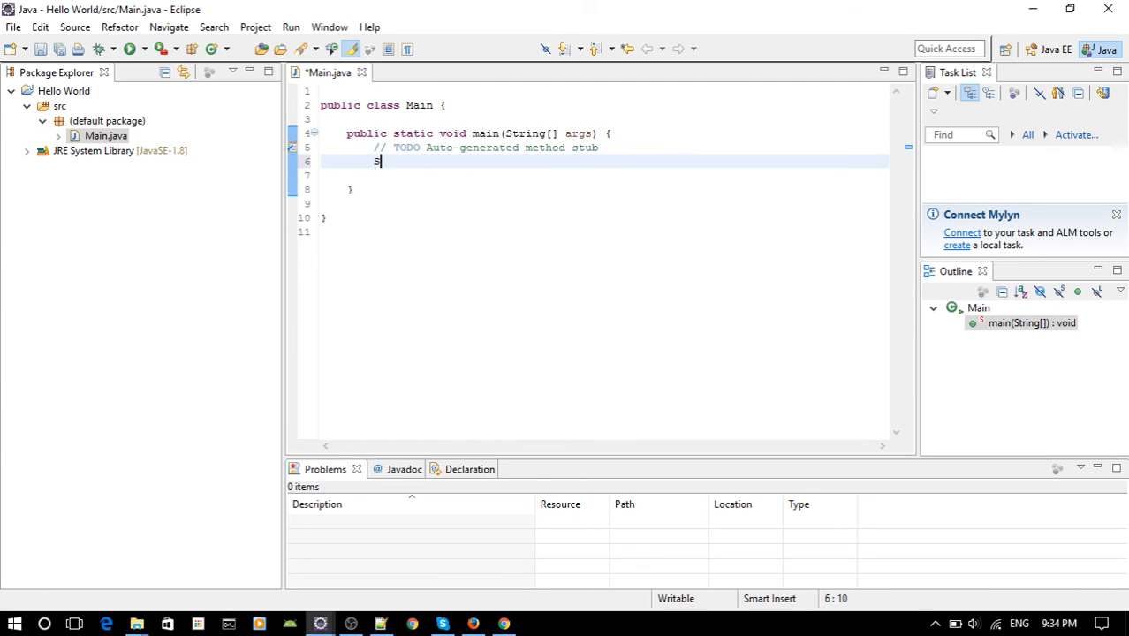
{"action": "type", "text": "out"}
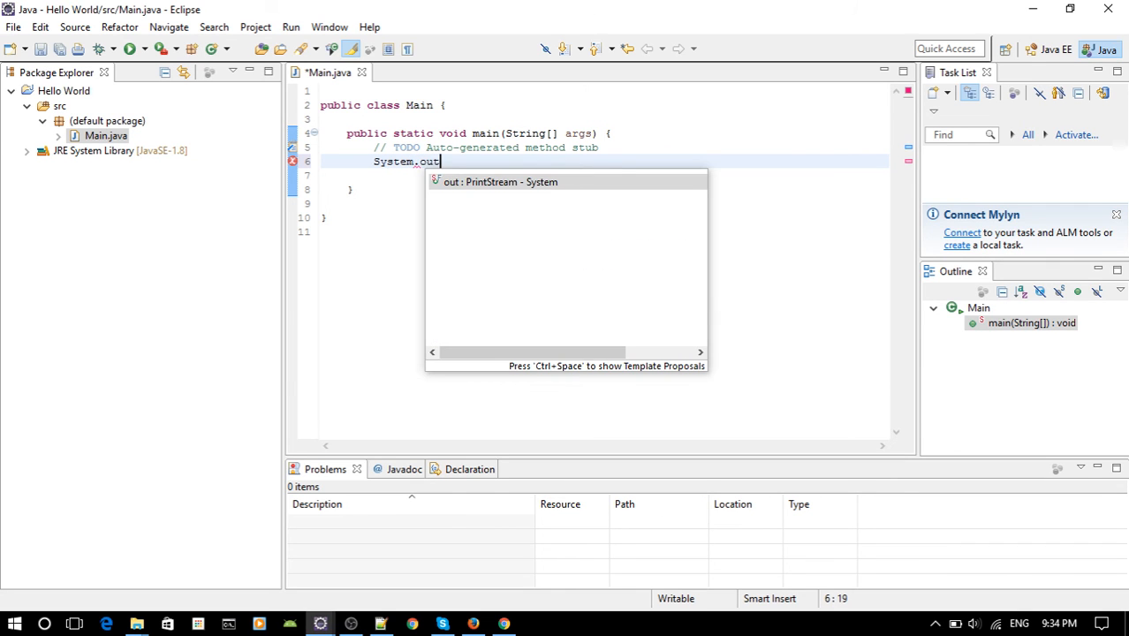
{"action": "type", "text": ".println("}
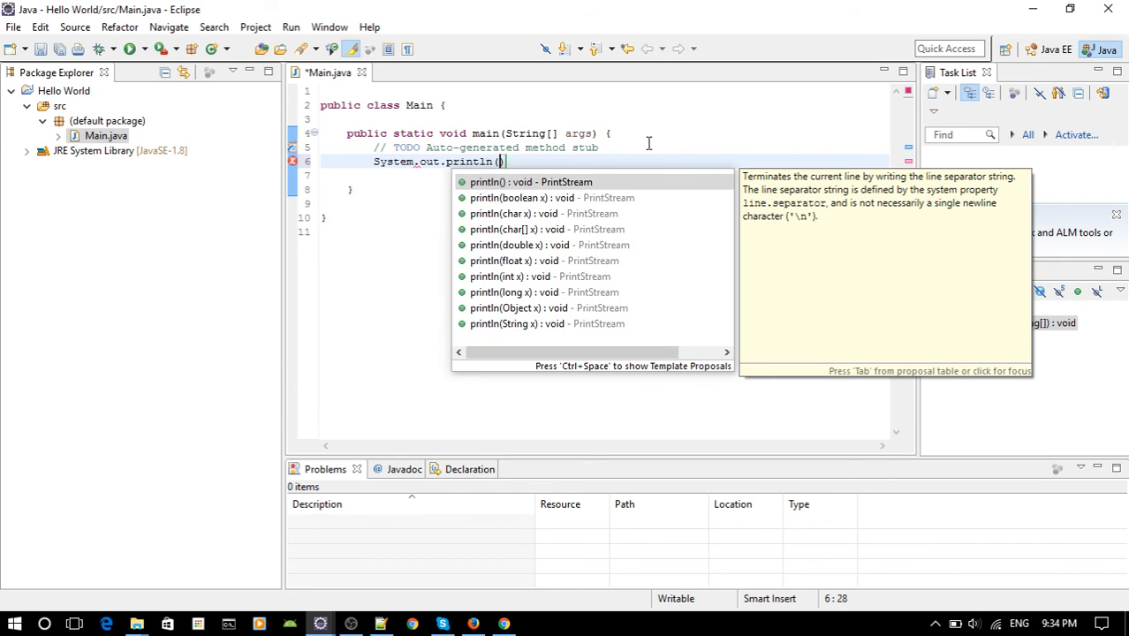
{"action": "key", "text": "Return"}
{"action": "type", "text": "\"Hello Wordl"}
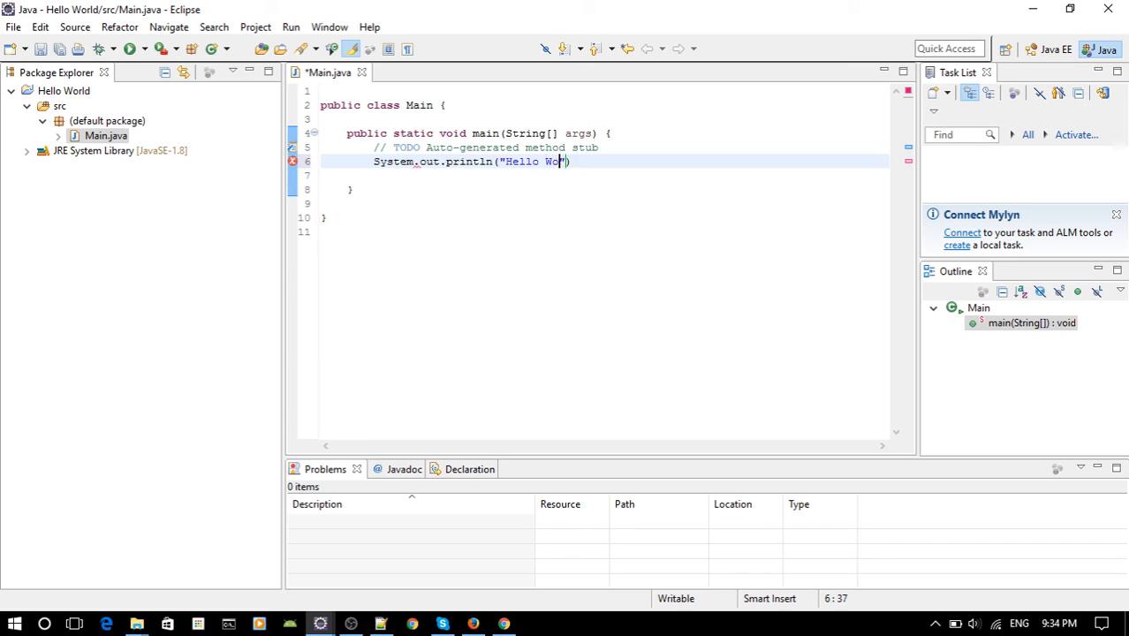
{"action": "key", "text": "BackSpace"}
{"action": "key", "text": "BackSpace"}
{"action": "type", "text": "ld\");"}
{"action": "key", "text": "ctrl+s"}
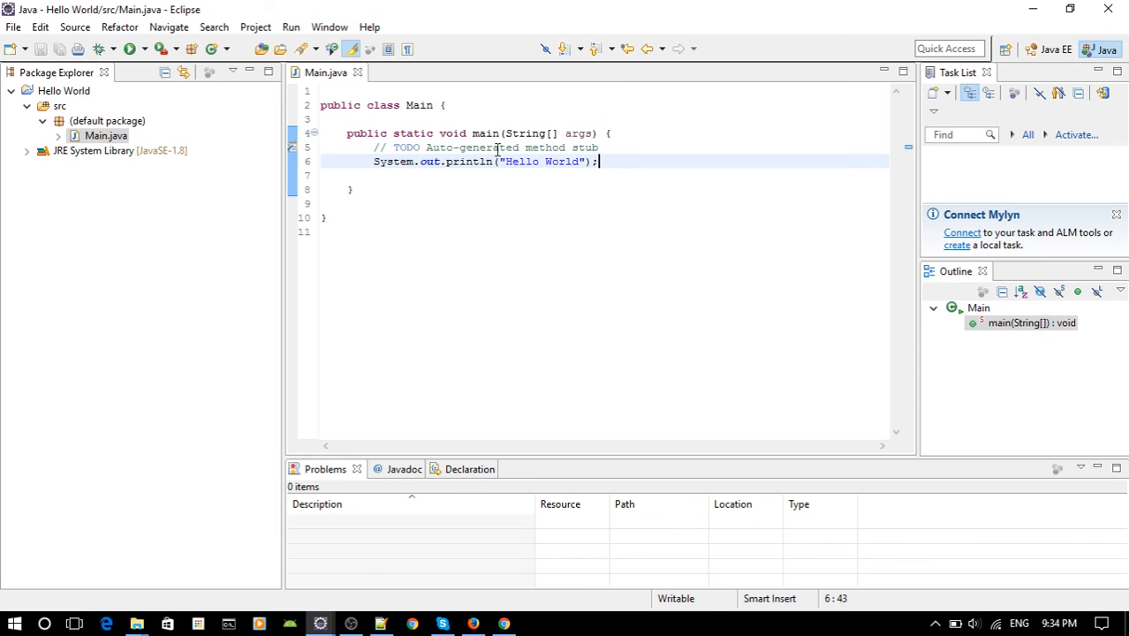
Run the Main program and enlarge the console area to inspect its output.
{"action": "left_click", "coordinate": [129, 49]}
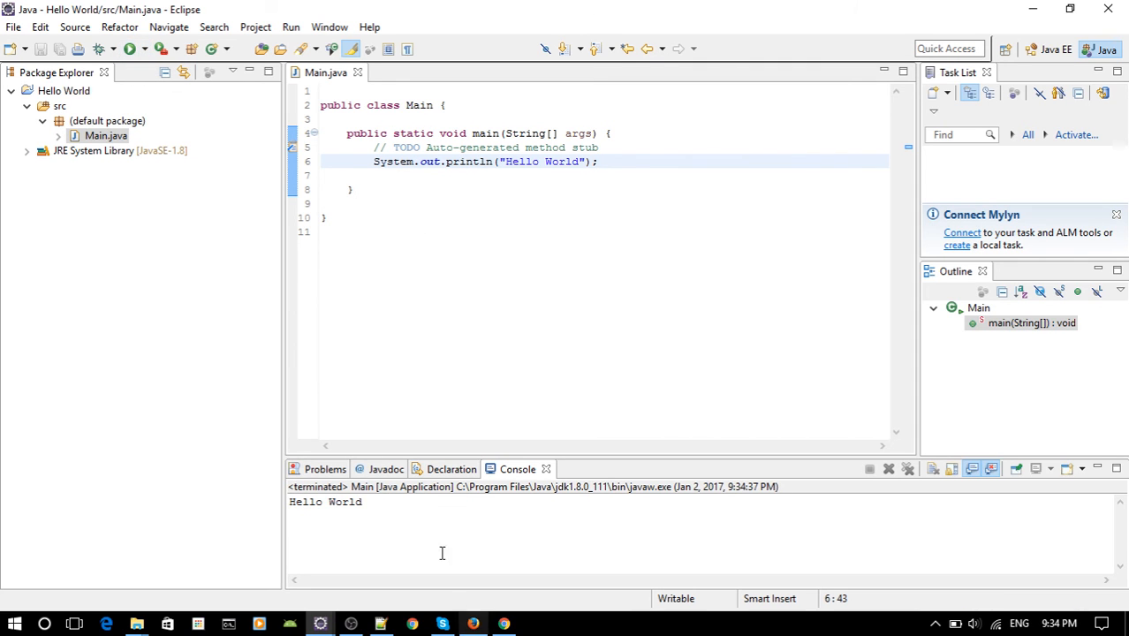
{"action": "left_click_drag", "start_coordinate": [600, 457], "coordinate": [428, 222]}
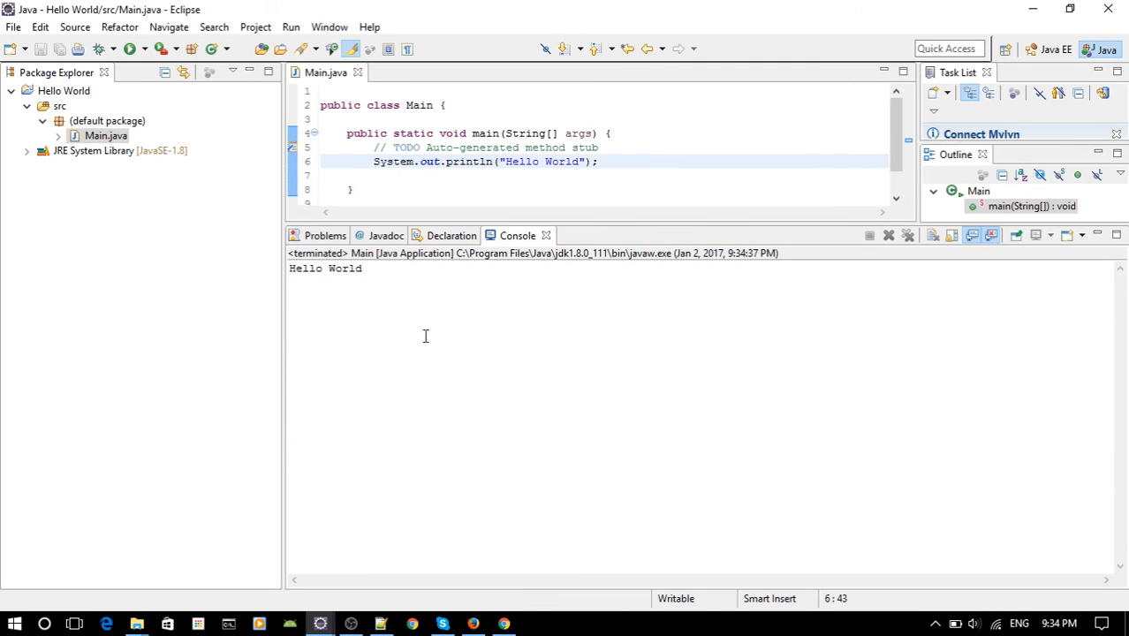
{"action": "left_click_drag", "start_coordinate": [371, 276], "coordinate": [288, 274]}
{"action": "triple_click", "coordinate": [364, 268]}
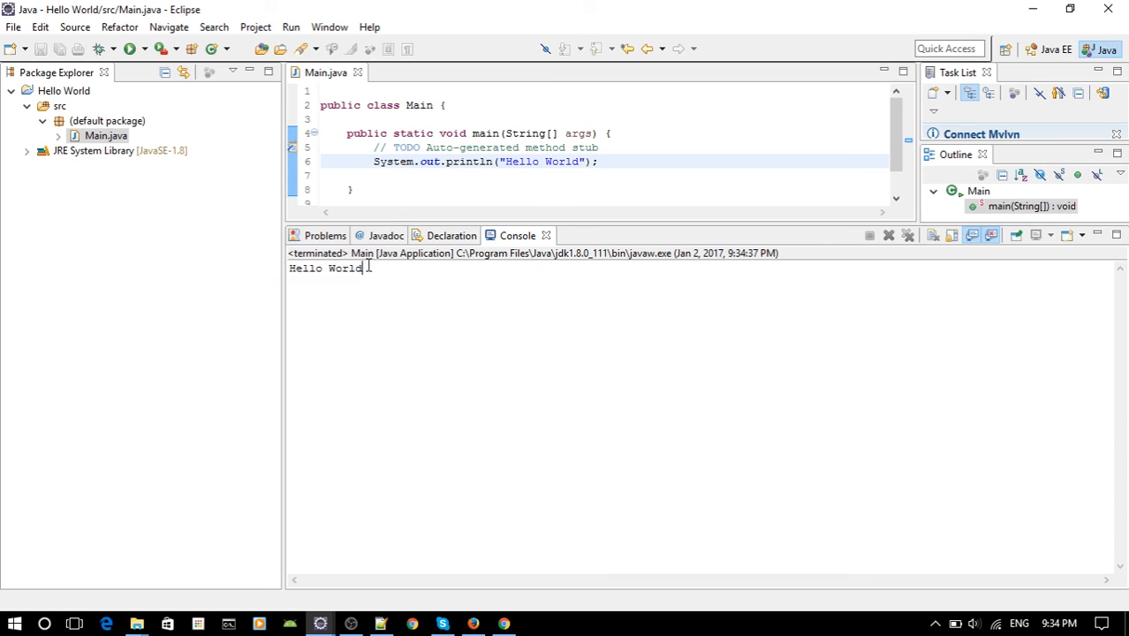
{"action": "left_click", "coordinate": [477, 285]}
Narrow the Package Explorer and make the code editor taller to fit all of Main.java above the console.
{"action": "left_click_drag", "start_coordinate": [283, 201], "coordinate": [246, 202]}
{"action": "left_click_drag", "start_coordinate": [355, 267], "coordinate": [253, 254]}
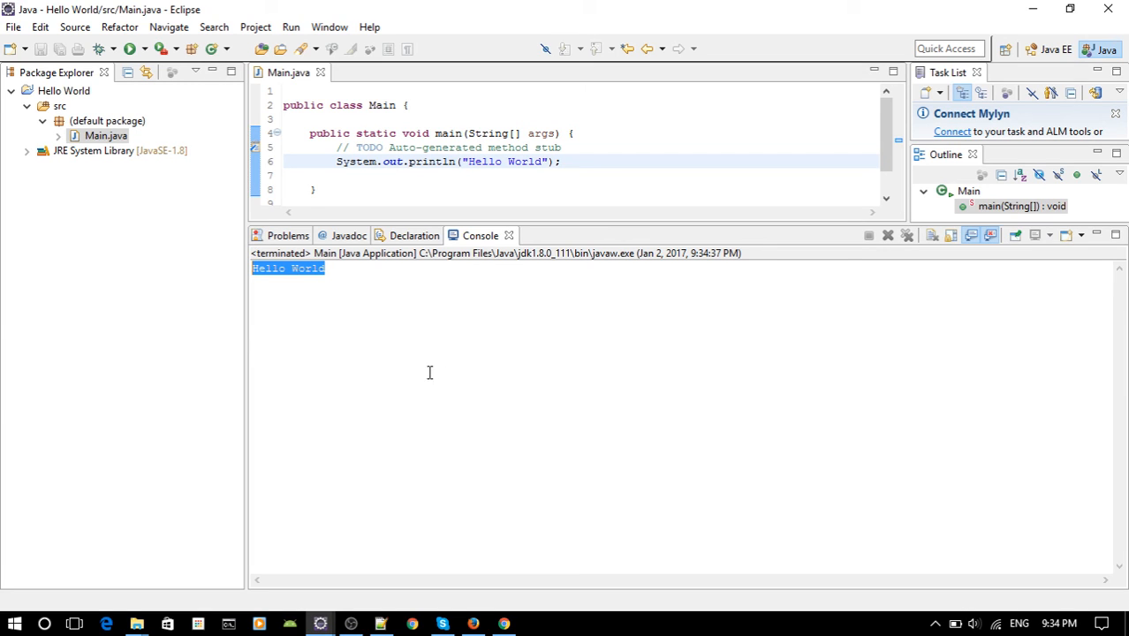
{"action": "left_click", "coordinate": [475, 378]}
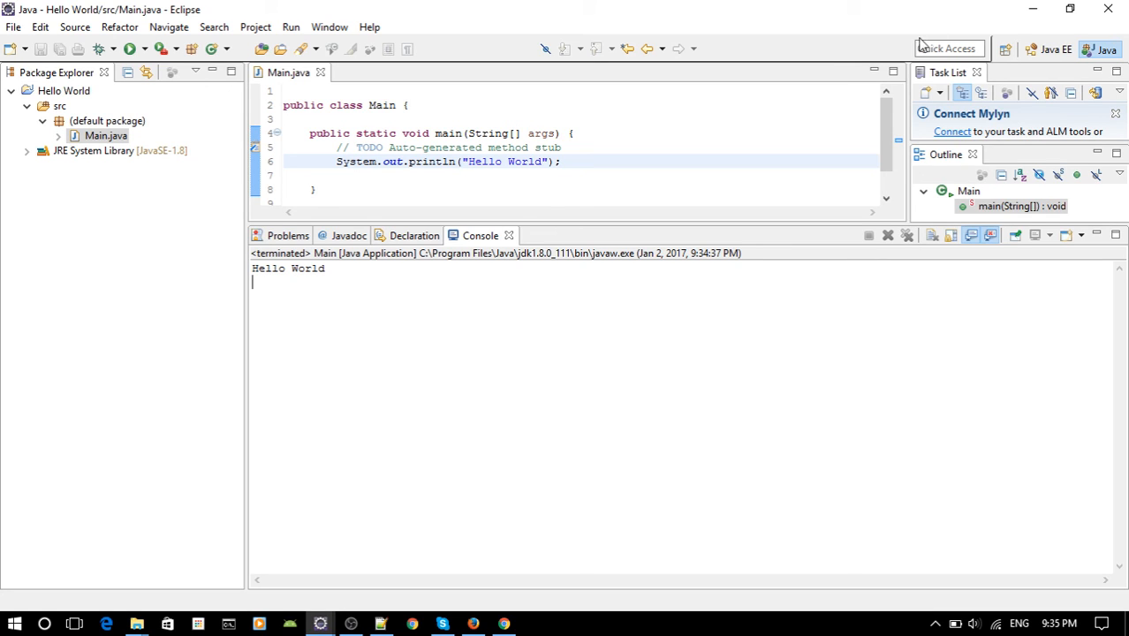
{"action": "left_click_drag", "start_coordinate": [672, 225], "coordinate": [671, 266]}
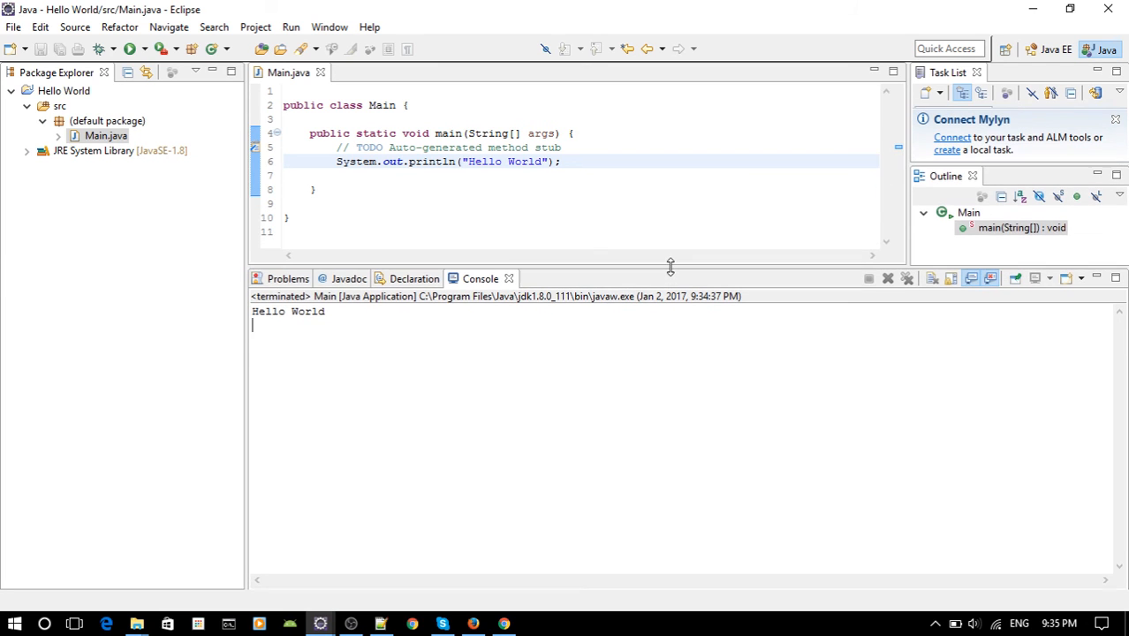
{"action": "double_click", "coordinate": [600, 168]}
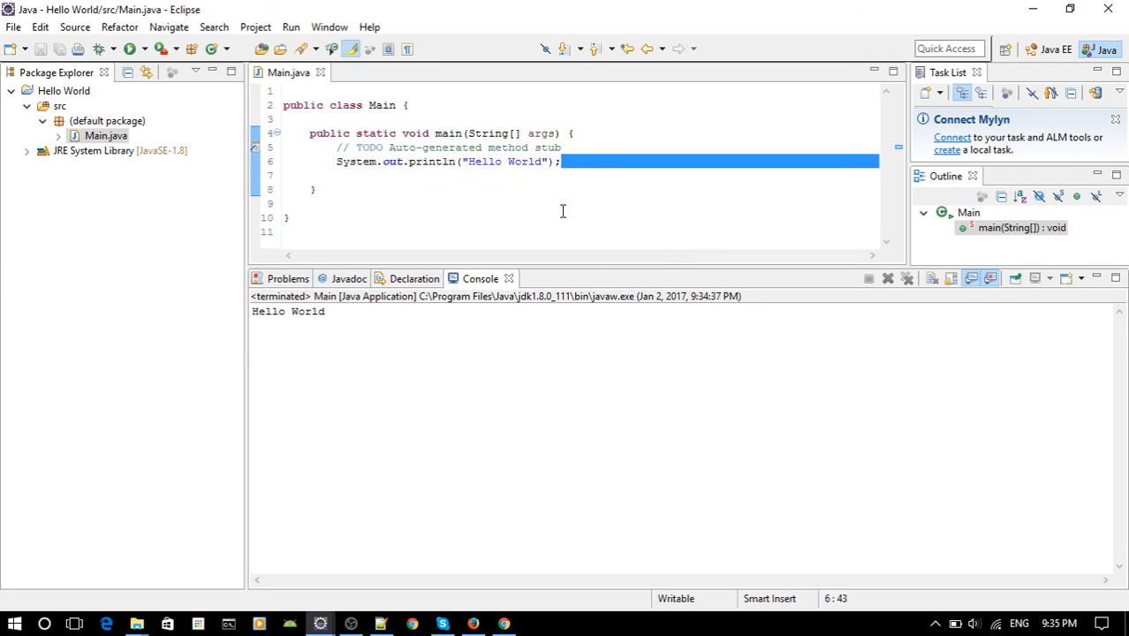
{"action": "left_click", "coordinate": [565, 166]}
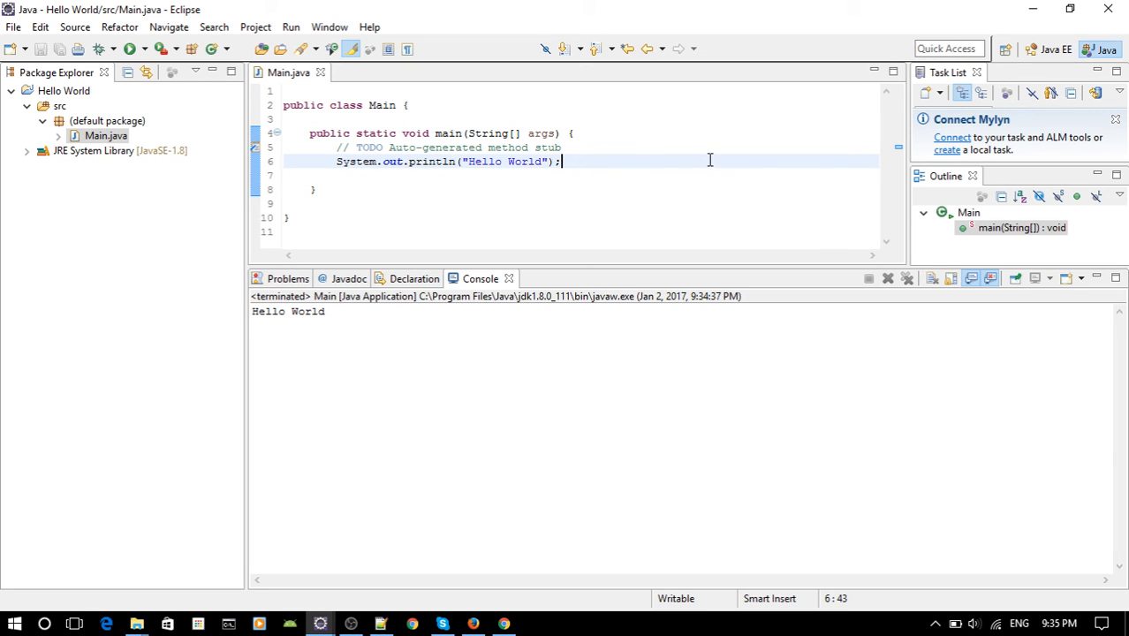
{"action": "left_click", "coordinate": [936, 624]}
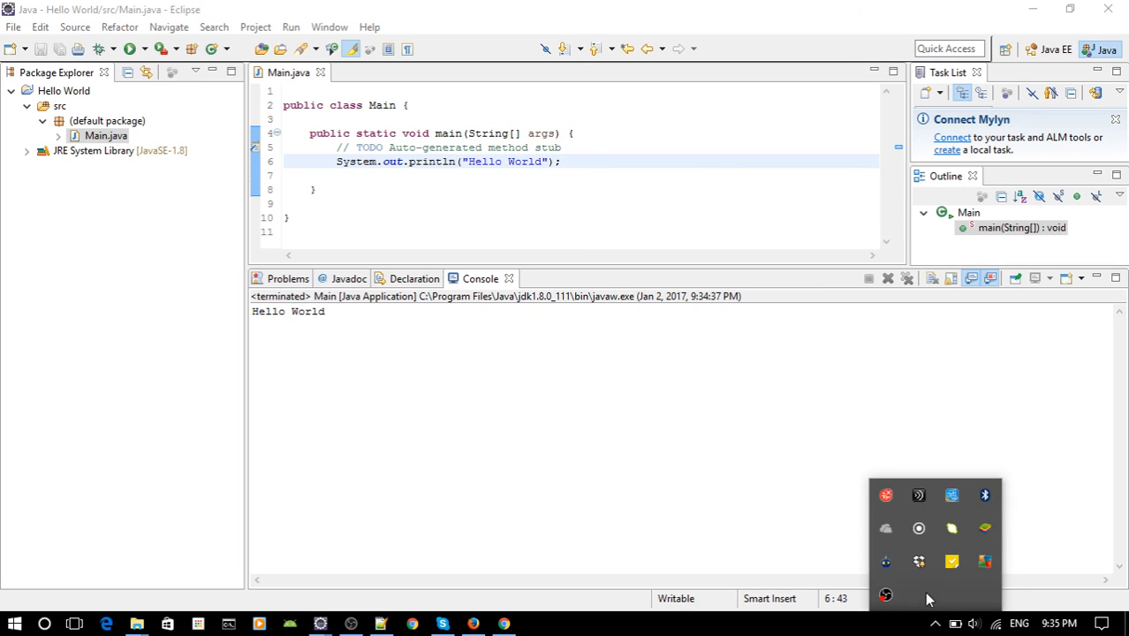